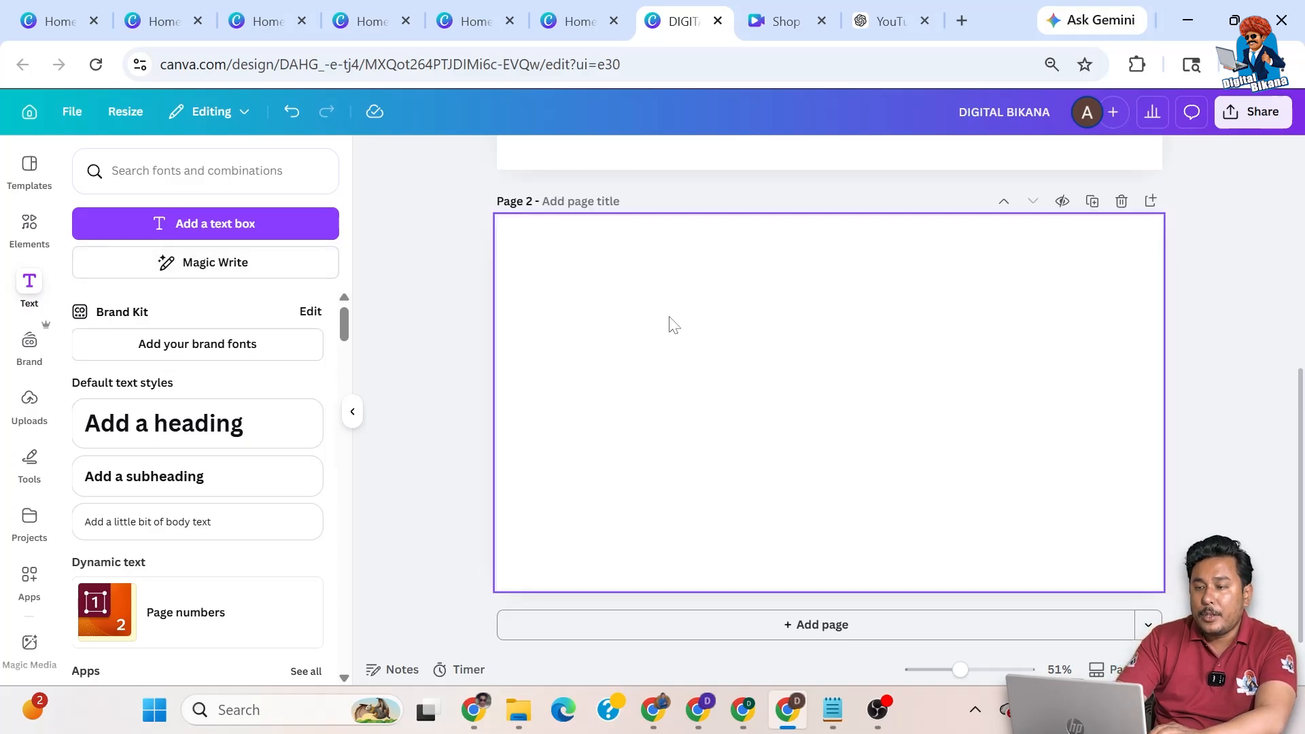
# Set the background of page 2 to light green
pyautogui.click(638, 342)
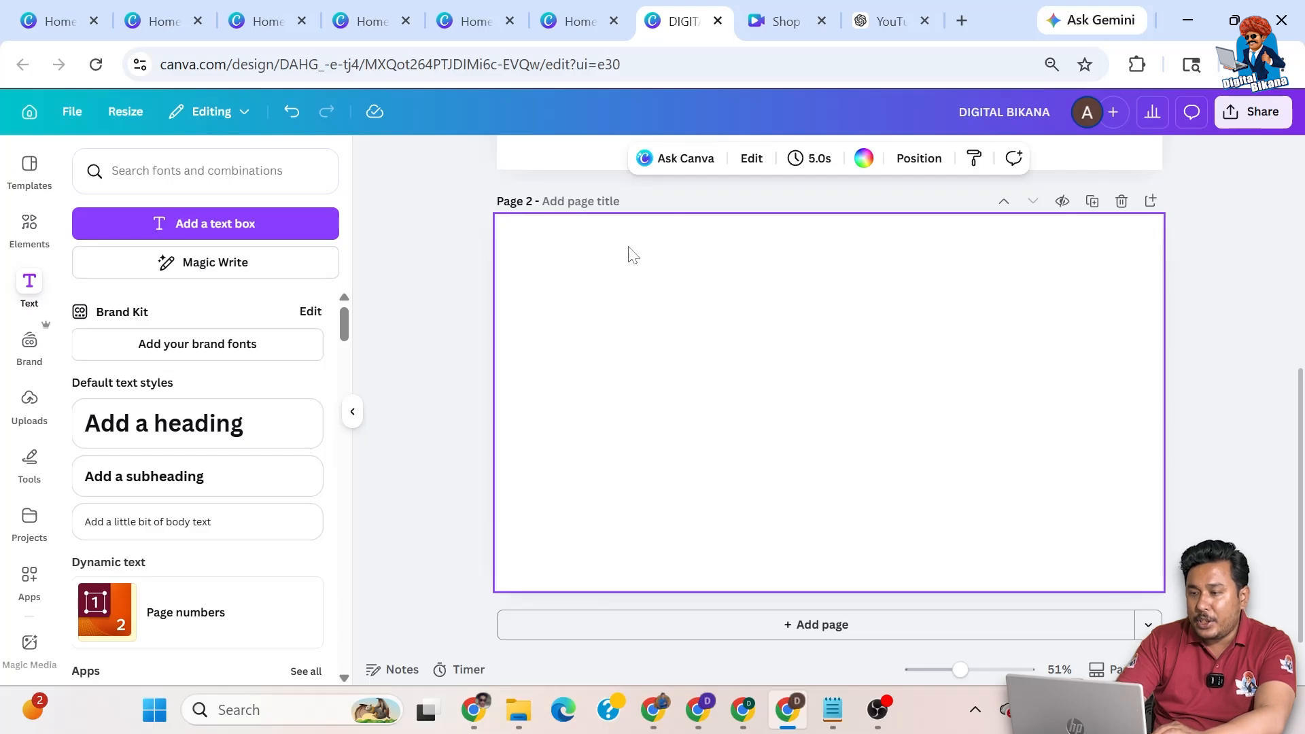
pyautogui.click(862, 161)
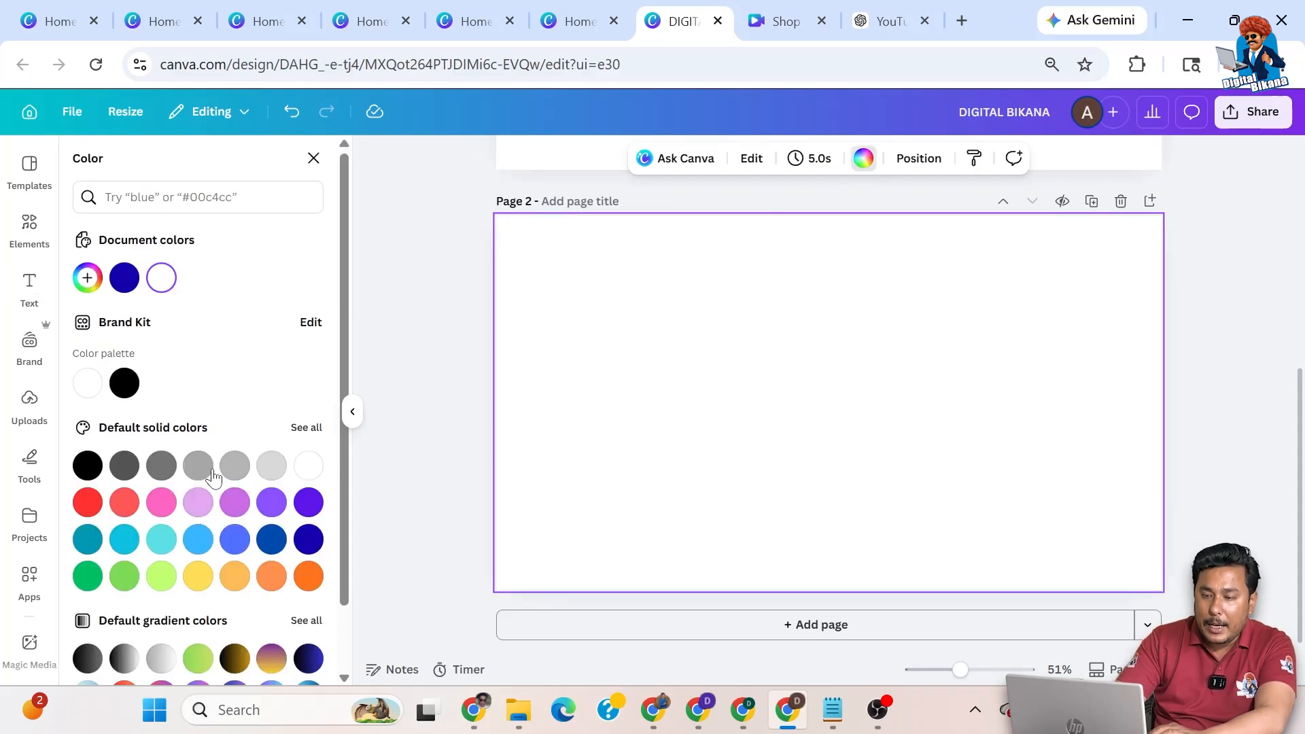
pyautogui.click(161, 576)
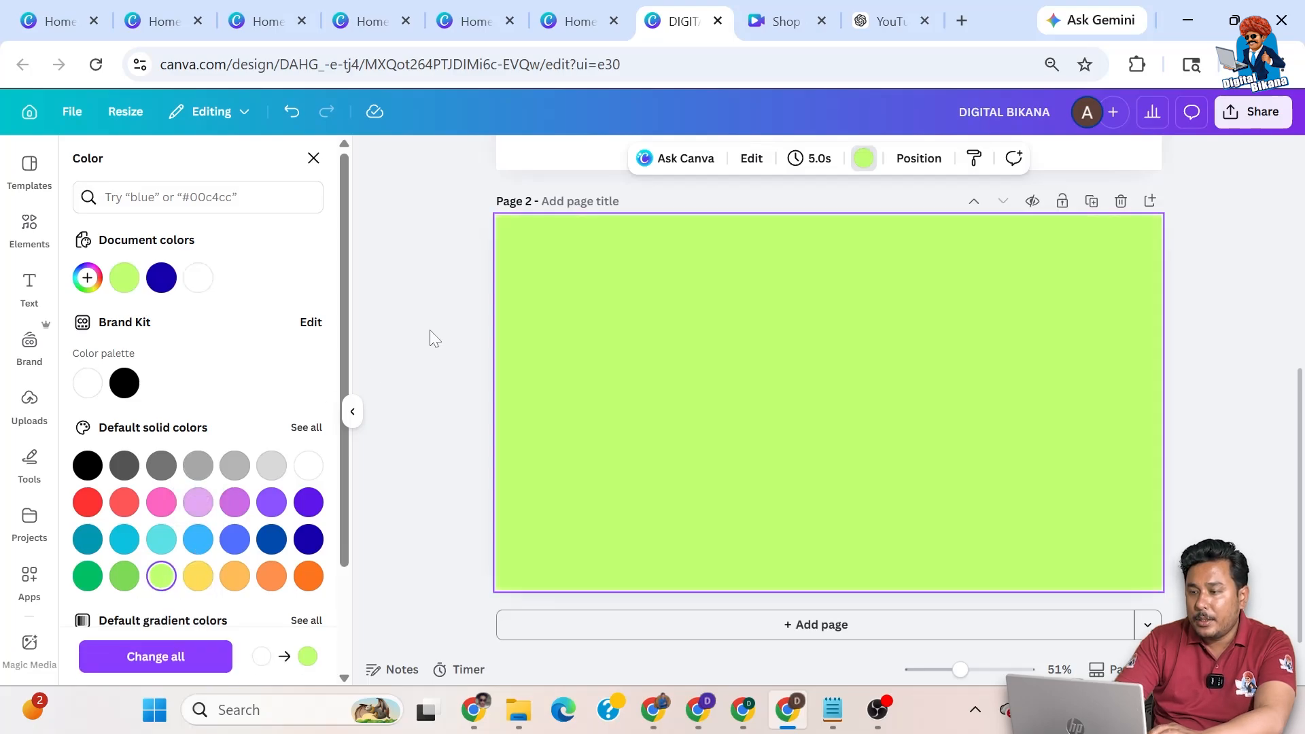
pyautogui.click(442, 331)
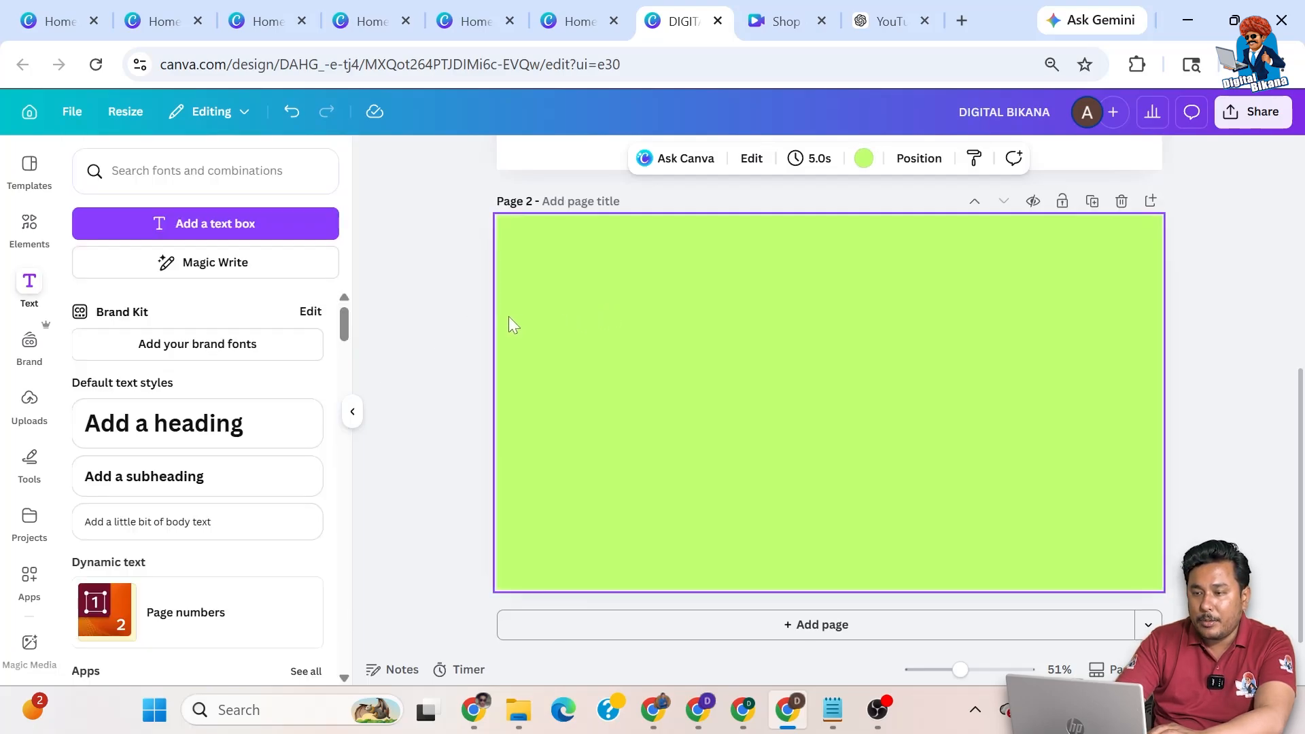
# Add a heading with the letter B, enlarge it to font size 293 and place it near the page's left edge
pyautogui.click(30, 287)
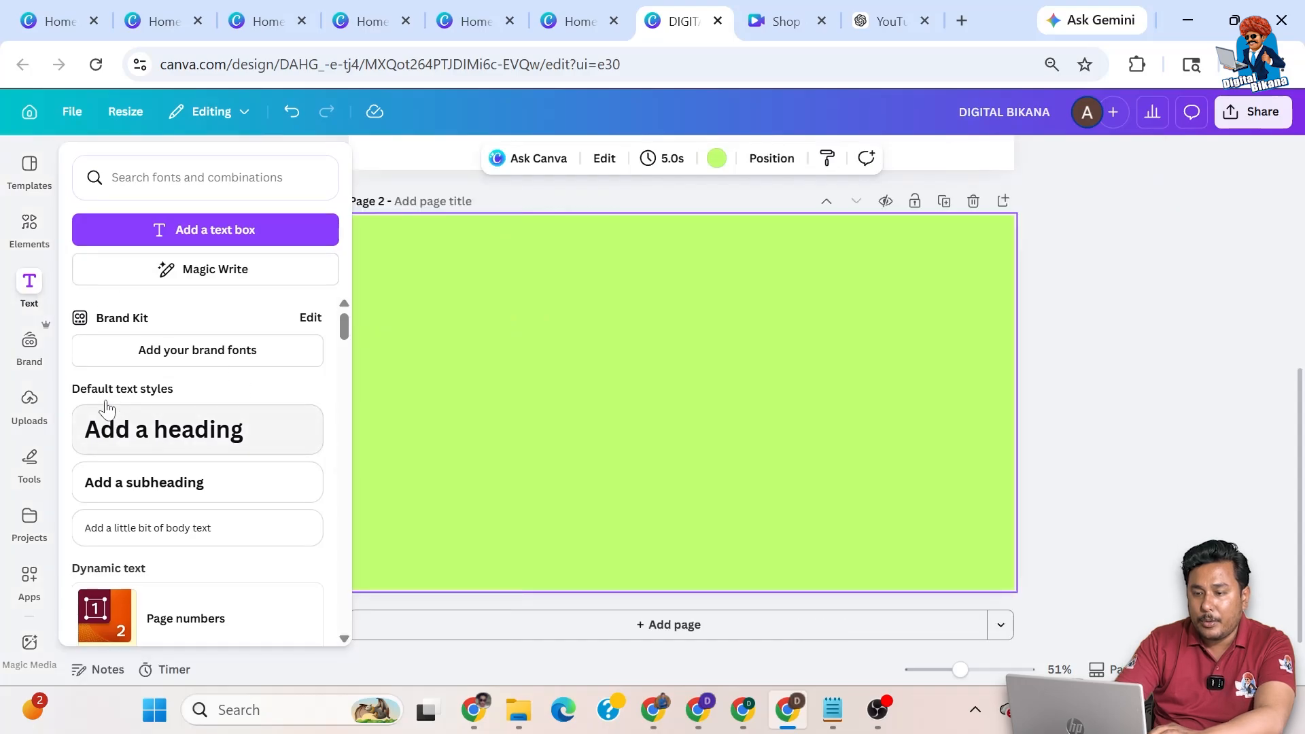
pyautogui.click(193, 438)
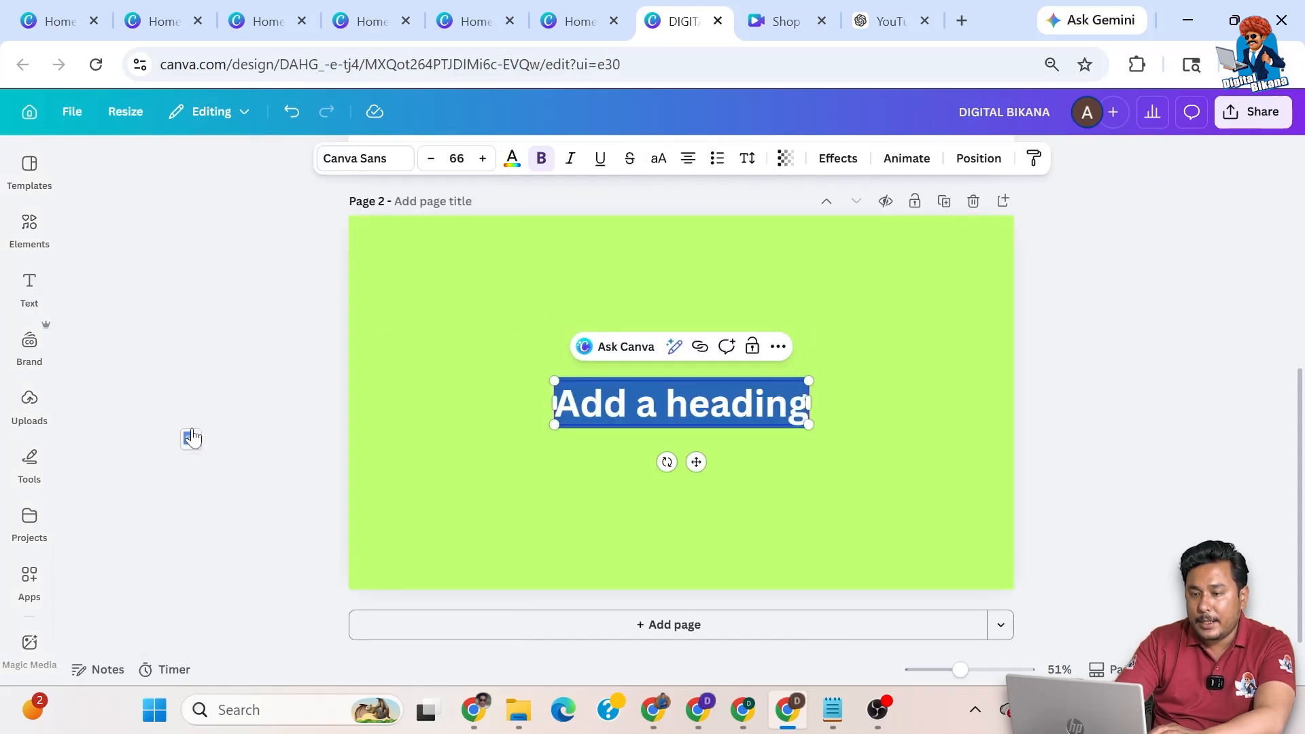
pyautogui.write('B')
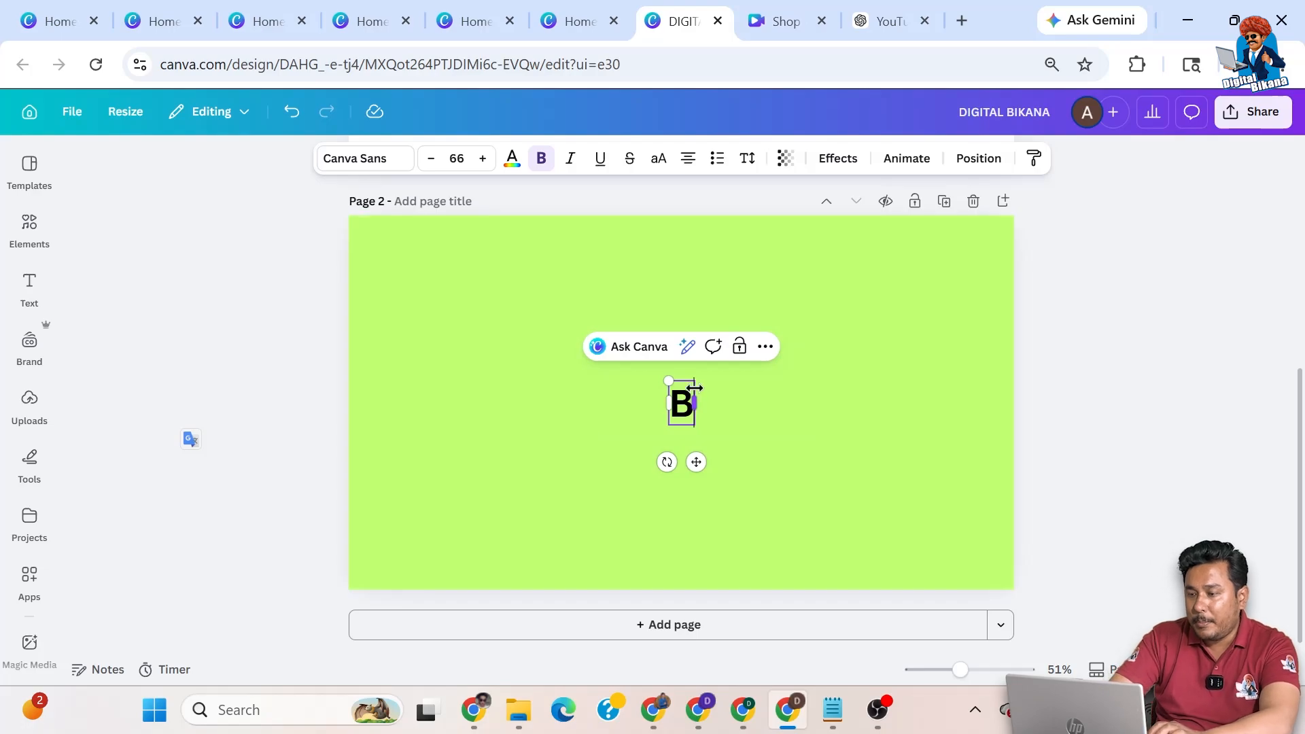
pyautogui.moveTo(668, 381); pyautogui.dragTo(396, 226)
pyautogui.moveTo(694, 425); pyautogui.dragTo(610, 361)
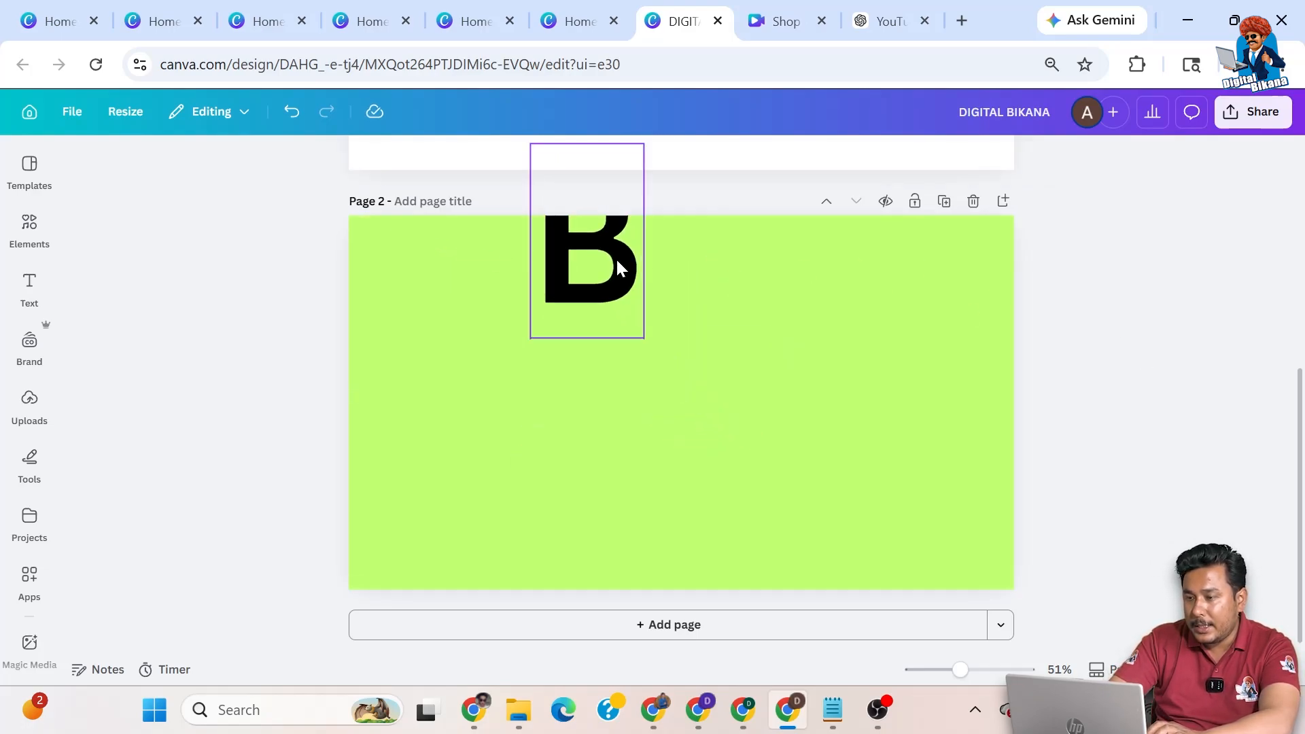
pyautogui.moveTo(608, 291); pyautogui.dragTo(433, 393)
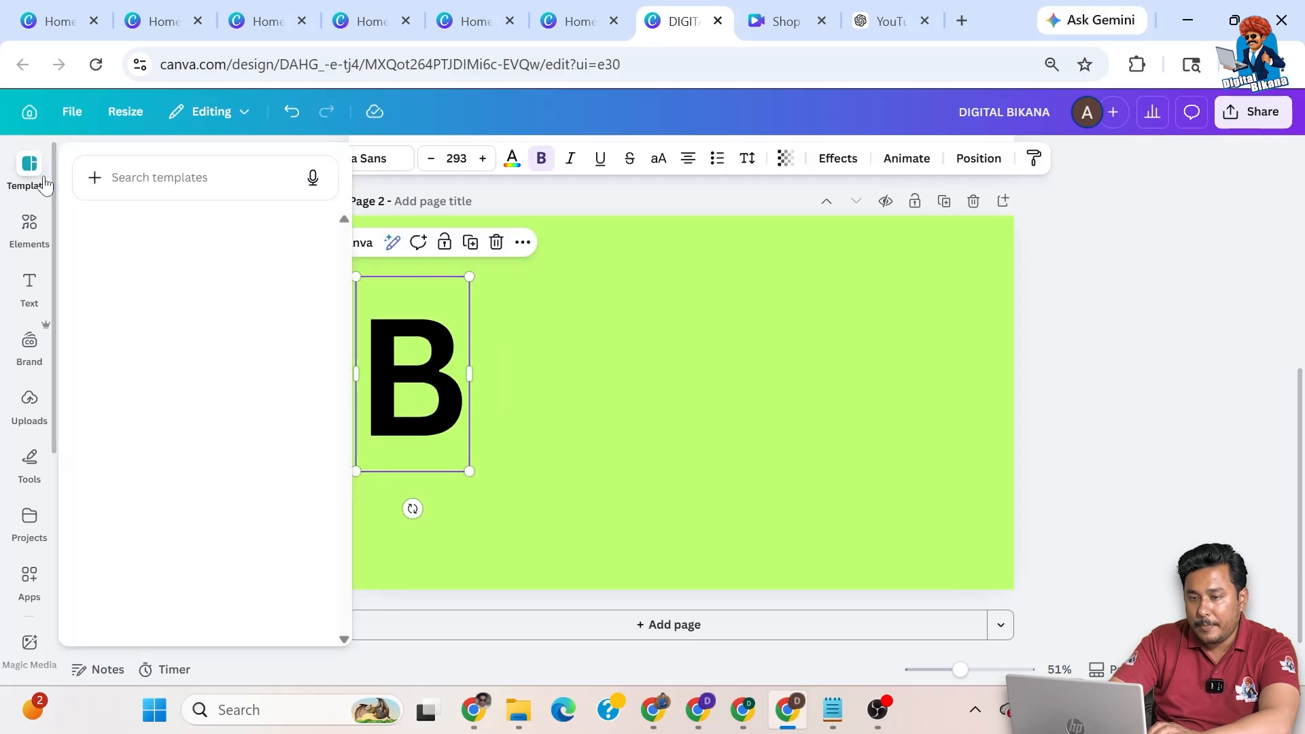
# Duplicate the letter B, change the copy to I and place it overlapping the right side of the B
pyautogui.click(474, 253)
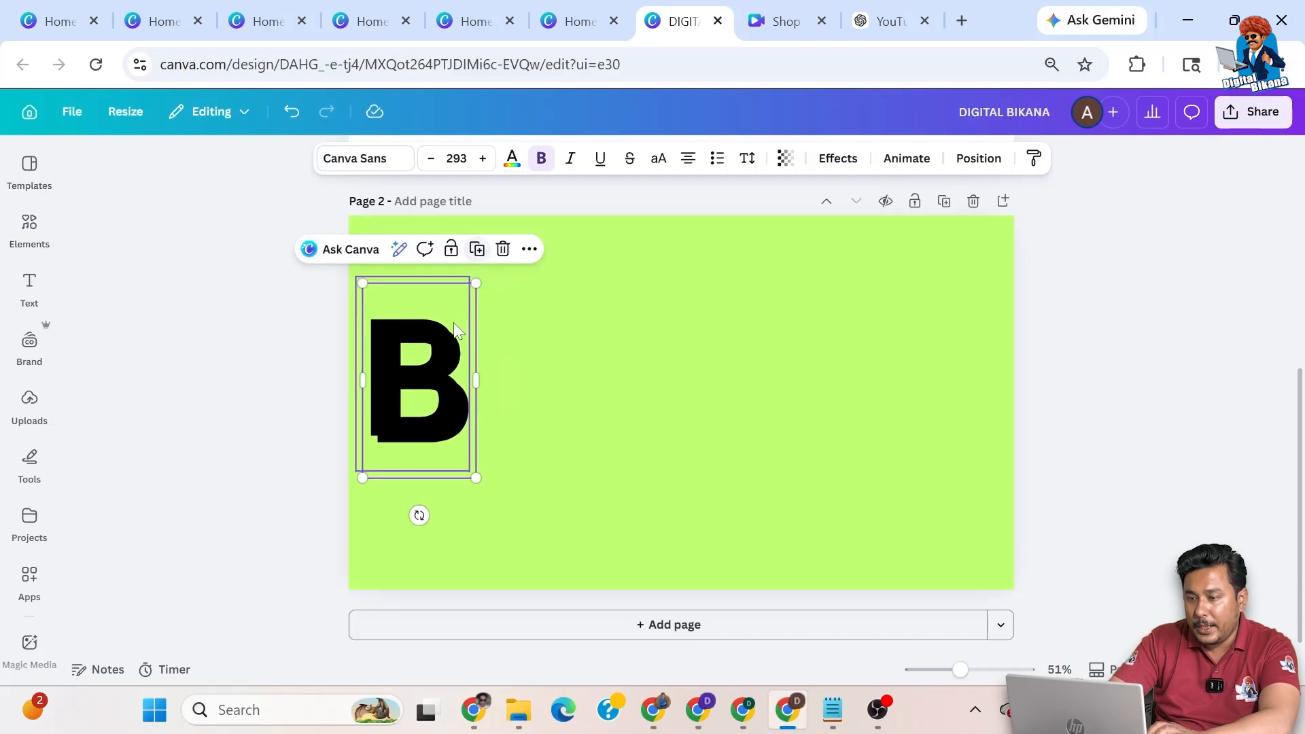
pyautogui.moveTo(447, 384); pyautogui.dragTo(496, 376)
pyautogui.doubleClick(517, 378)
pyautogui.write('IK')
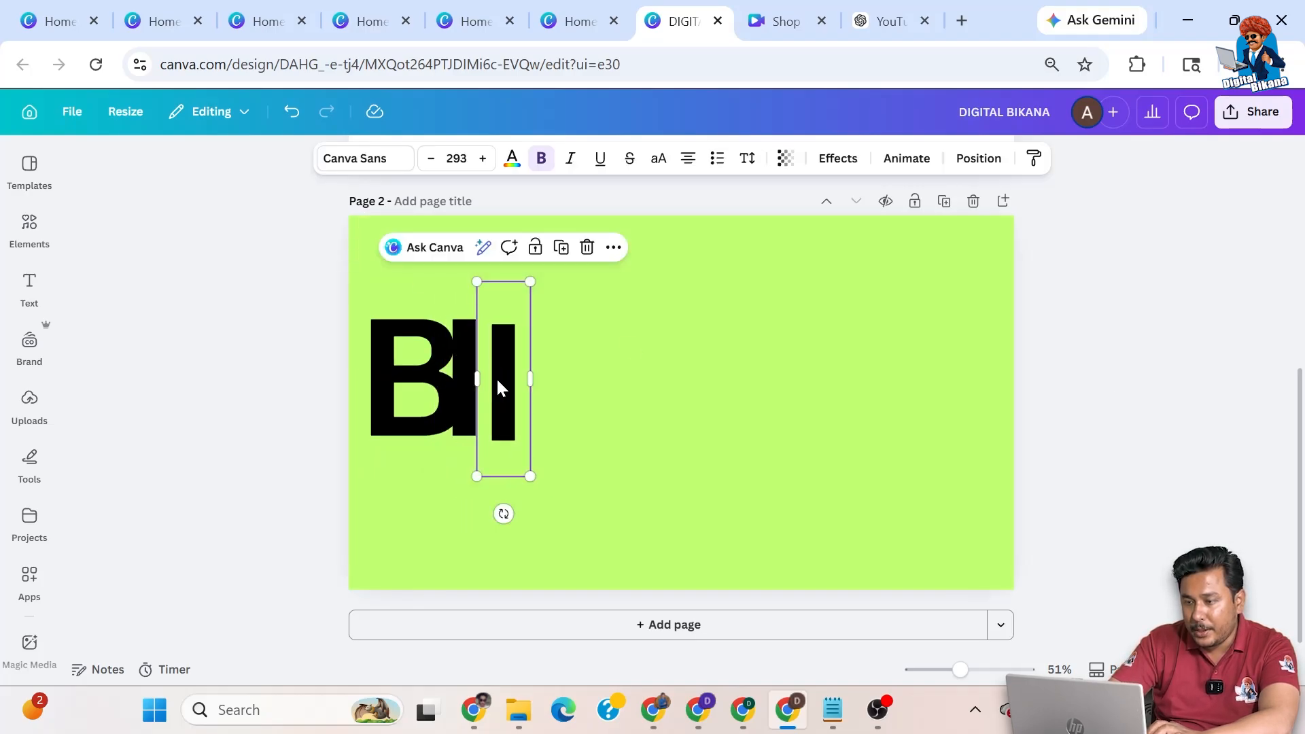
# Duplicate the letter I, change the copy to K and align it directly beside the I
pyautogui.doubleClick(496, 376)
pyautogui.write('K')
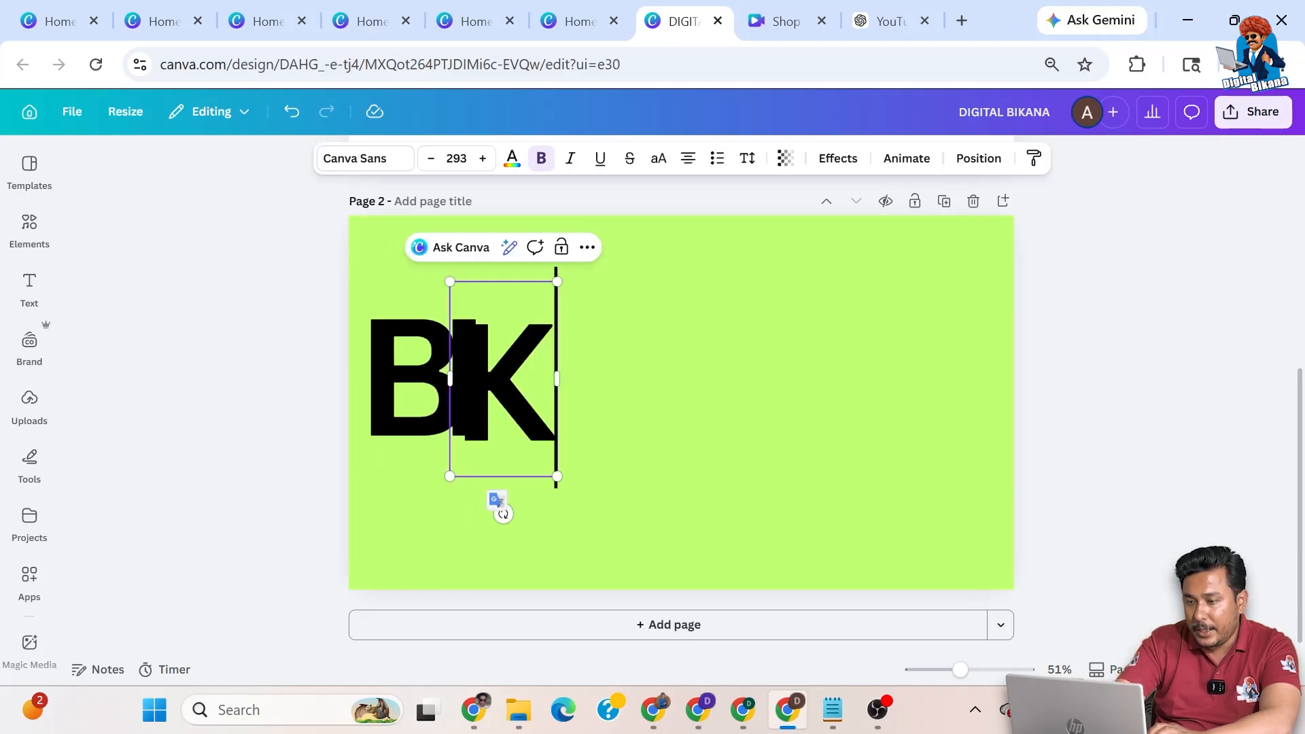
pyautogui.click(496, 503)
pyautogui.moveTo(522, 387); pyautogui.dragTo(533, 388)
# Set the text color of the letter K to white
pyautogui.click(511, 158)
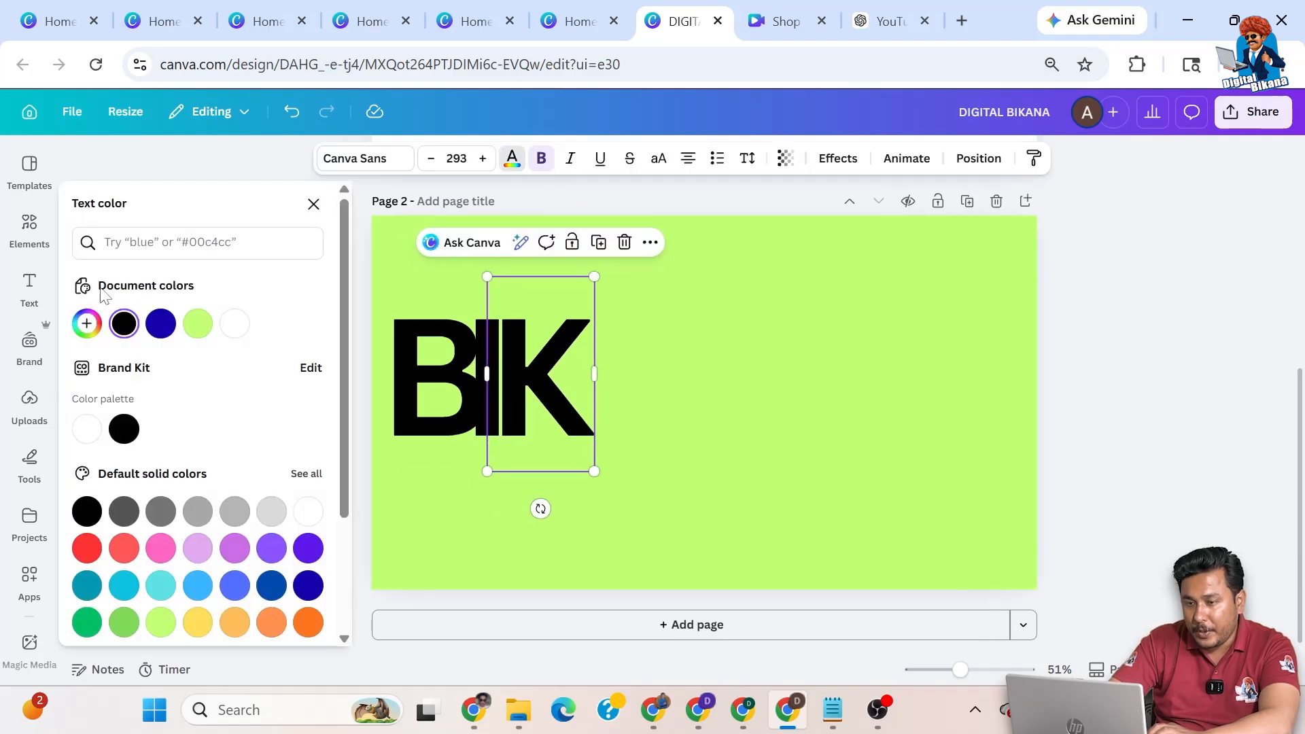
pyautogui.click(234, 324)
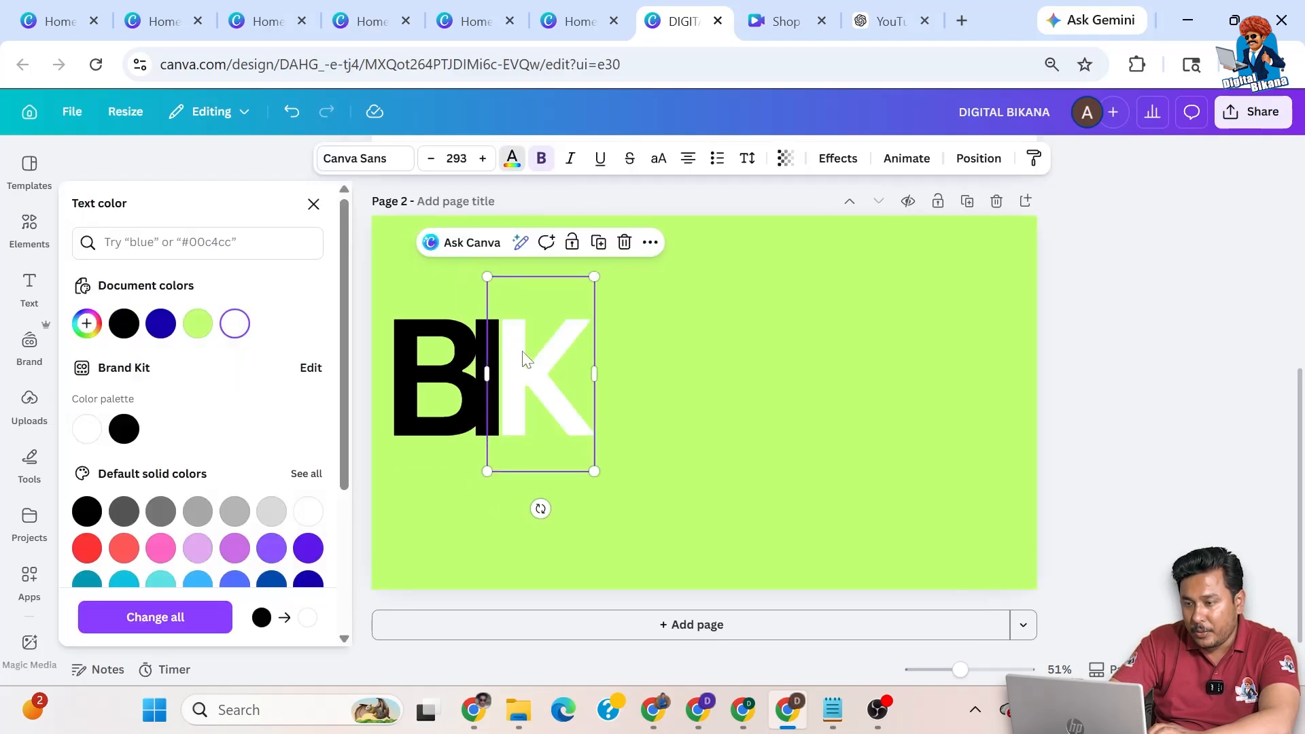
pyautogui.click(781, 323)
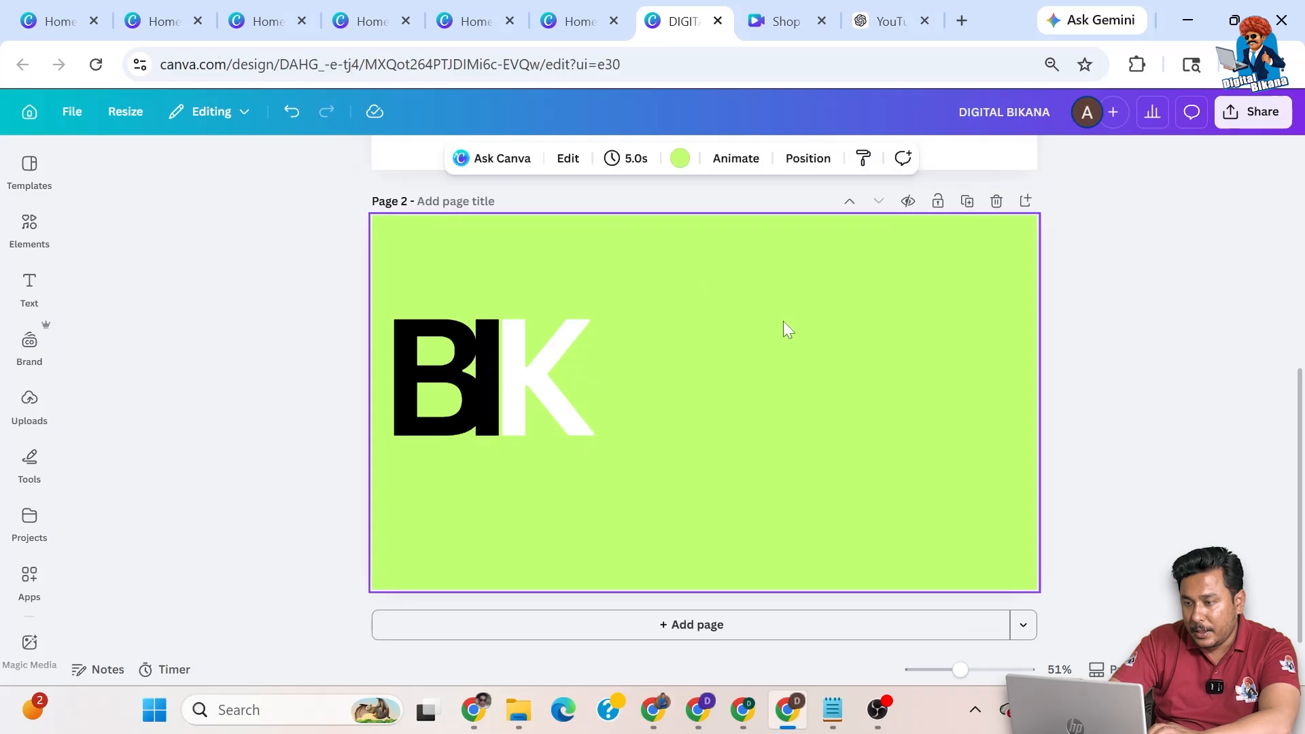
# Duplicate the white K, change the copy to A and place it overlapping the right side of the K
pyautogui.click(545, 319)
pyautogui.moveTo(543, 380); pyautogui.dragTo(620, 373)
pyautogui.doubleClick(620, 373)
pyautogui.write('A')
pyautogui.click(853, 347)
pyautogui.click(638, 374)
# Set the background of page 2 to black
pyautogui.click(673, 227)
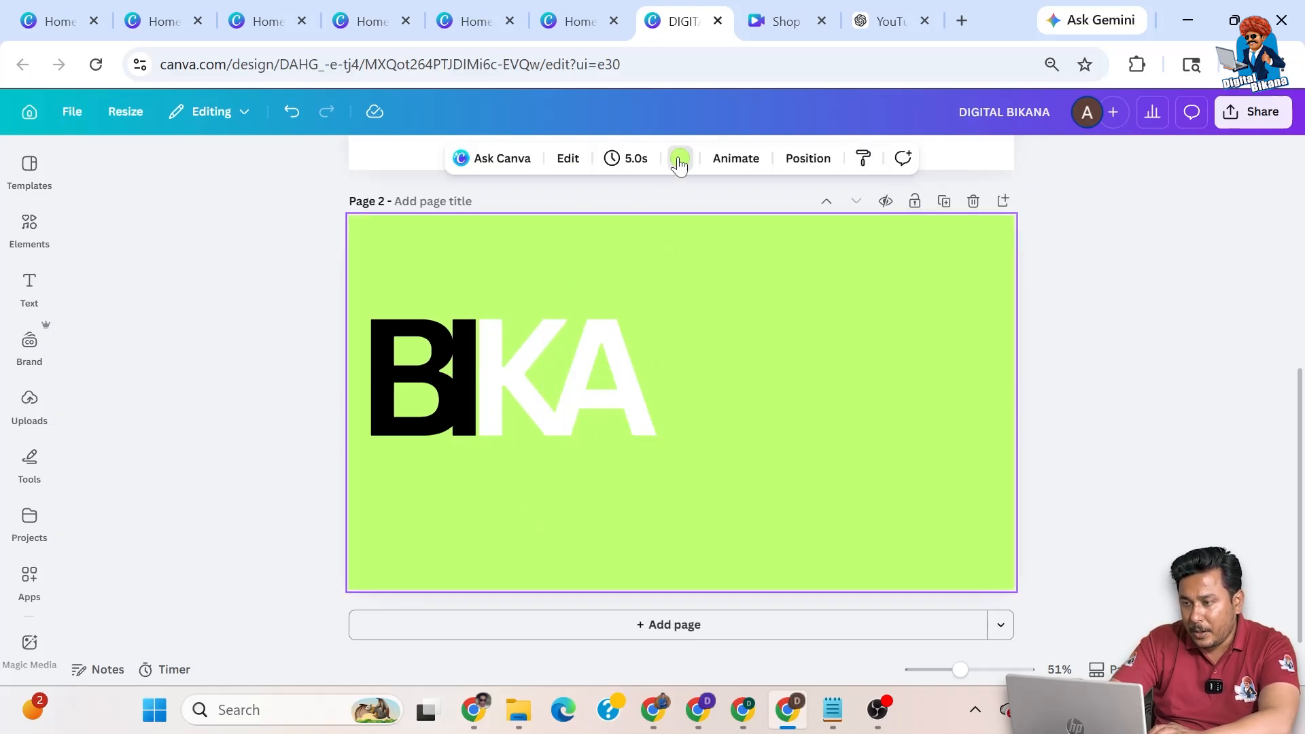
pyautogui.click(678, 157)
pyautogui.click(120, 288)
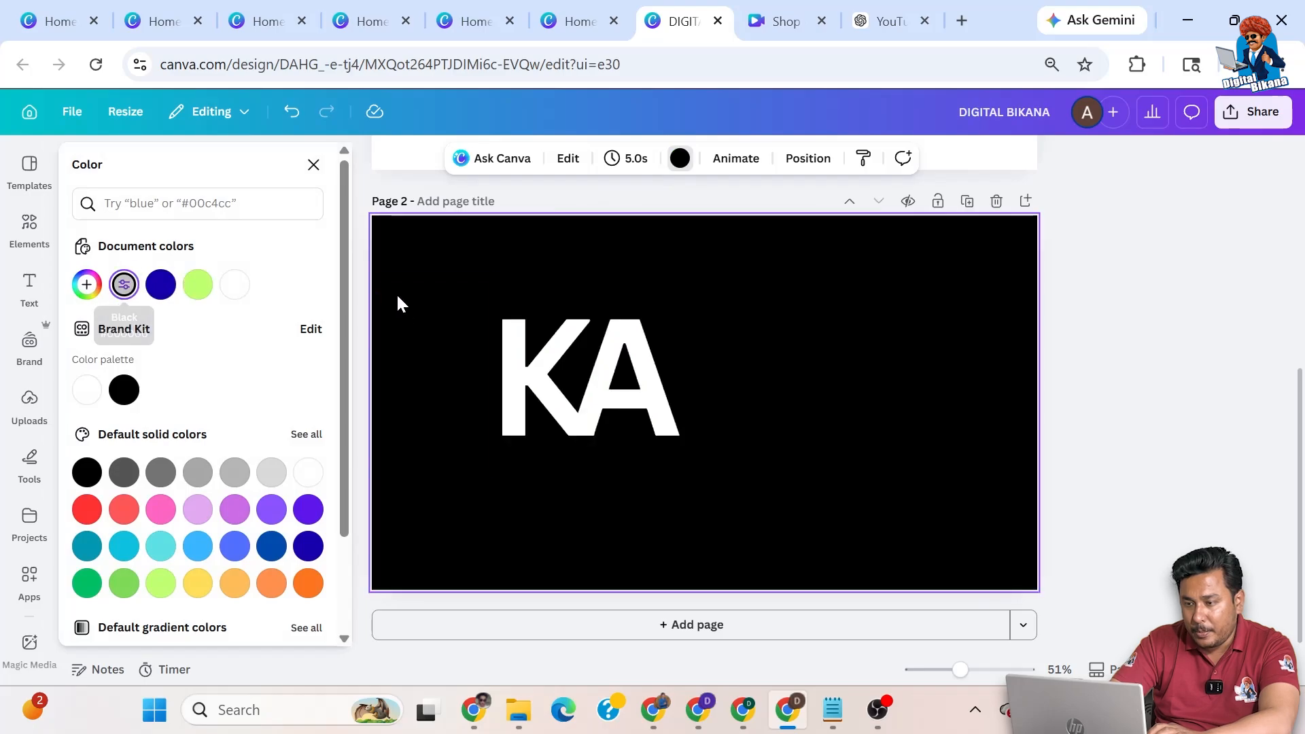
# Set the text color of the letter B to white
pyautogui.click(404, 359)
pyautogui.doubleClick(404, 354)
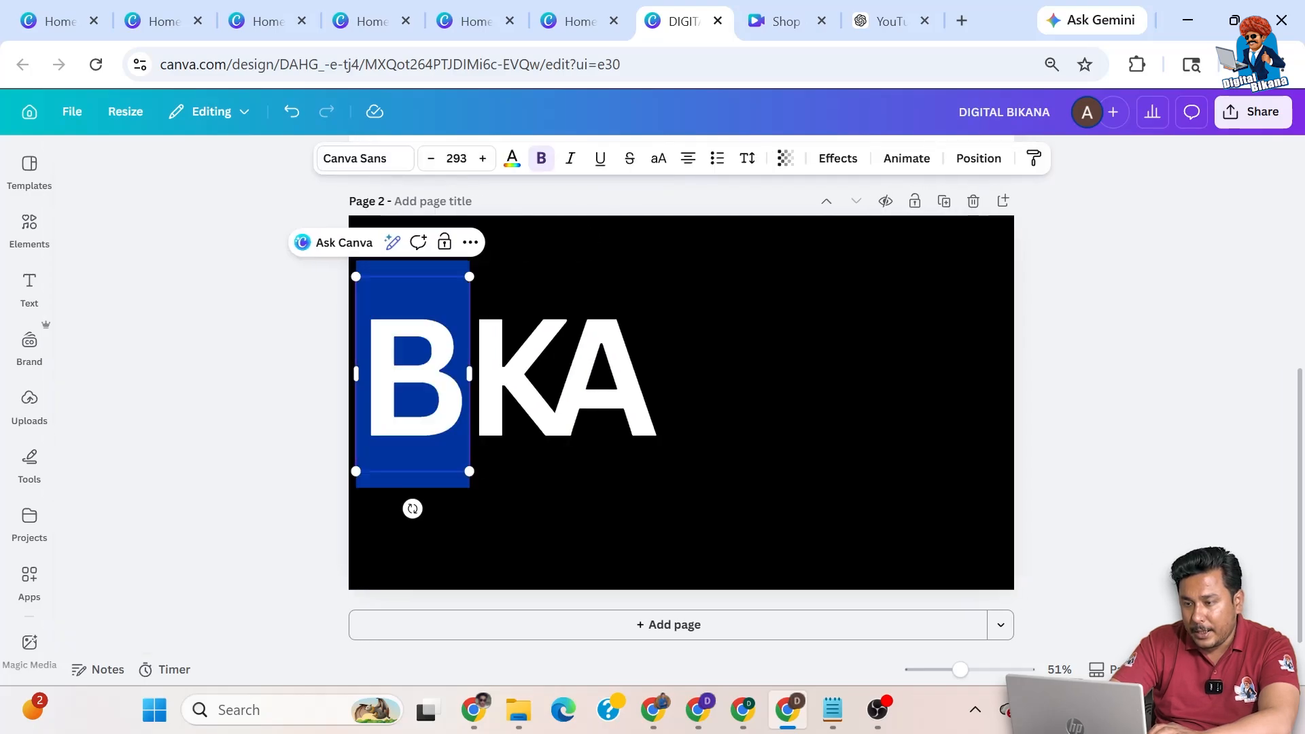
pyautogui.click(511, 161)
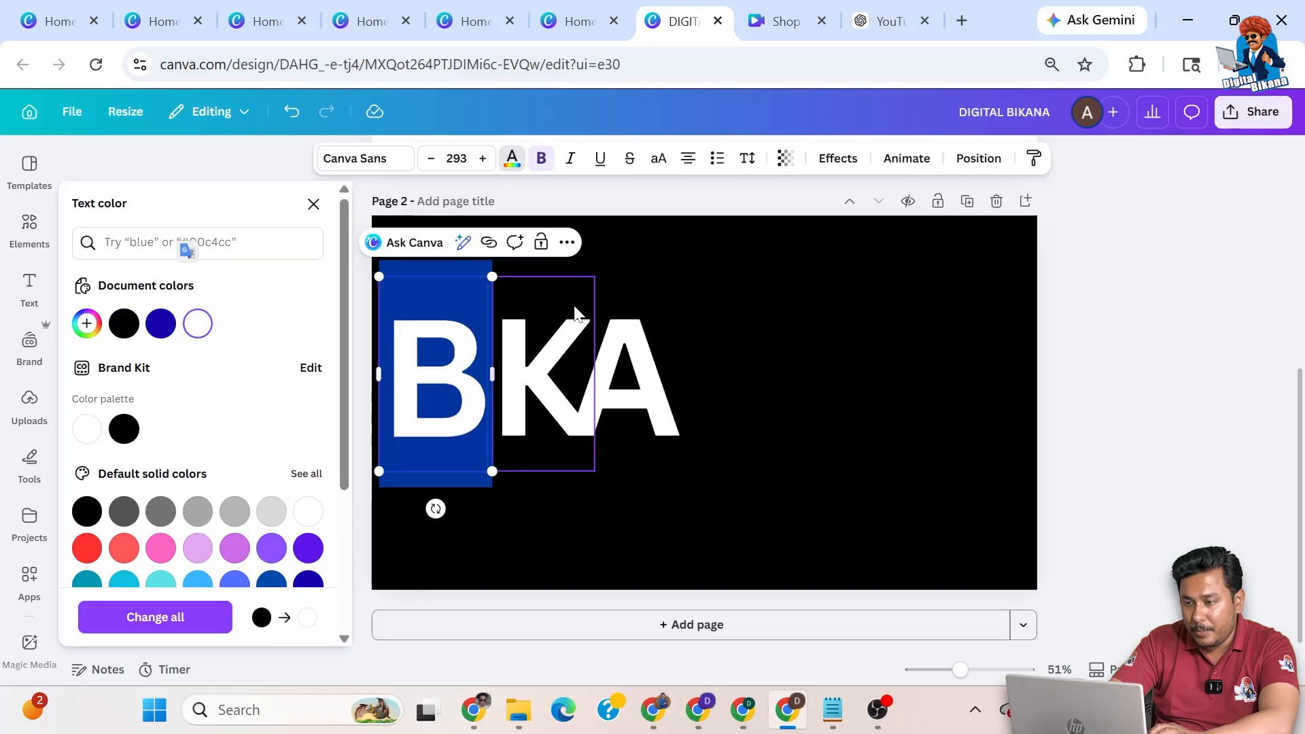
pyautogui.click(1141, 356)
pyautogui.click(1104, 366)
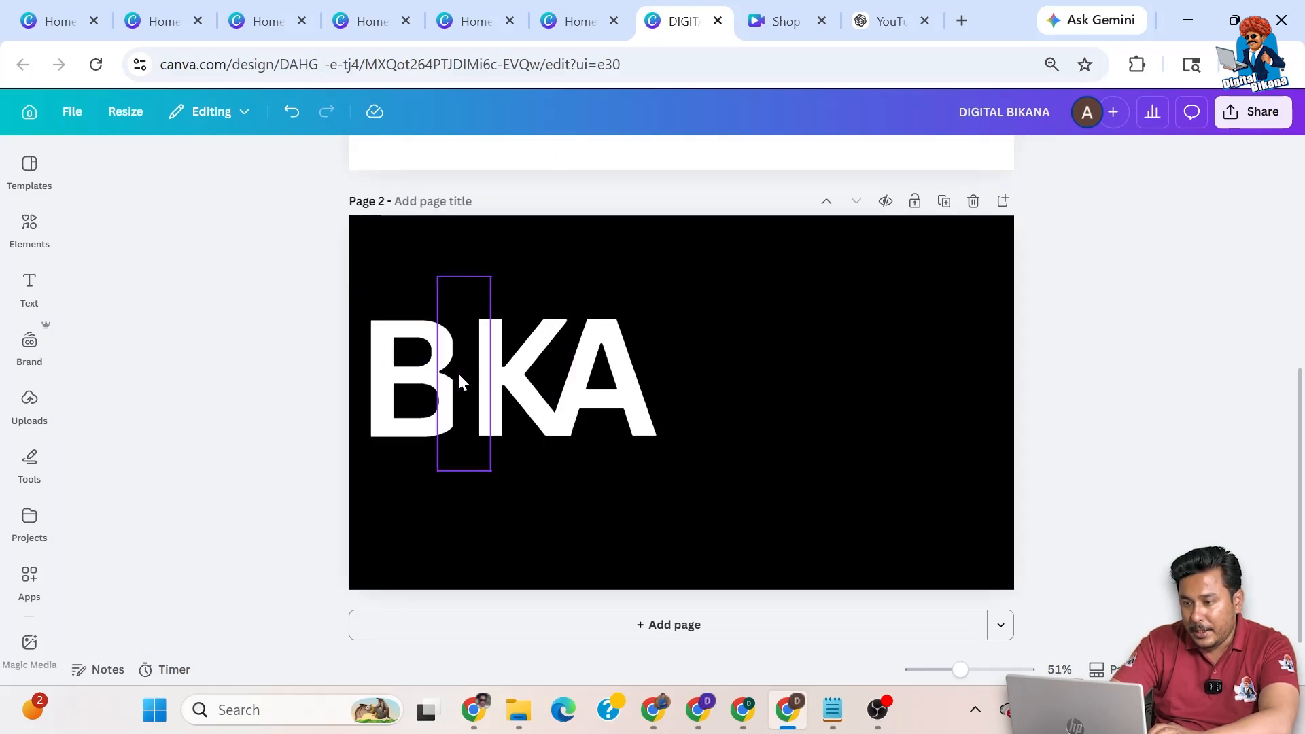
# Set the text color of the letter B back to black
pyautogui.click(432, 378)
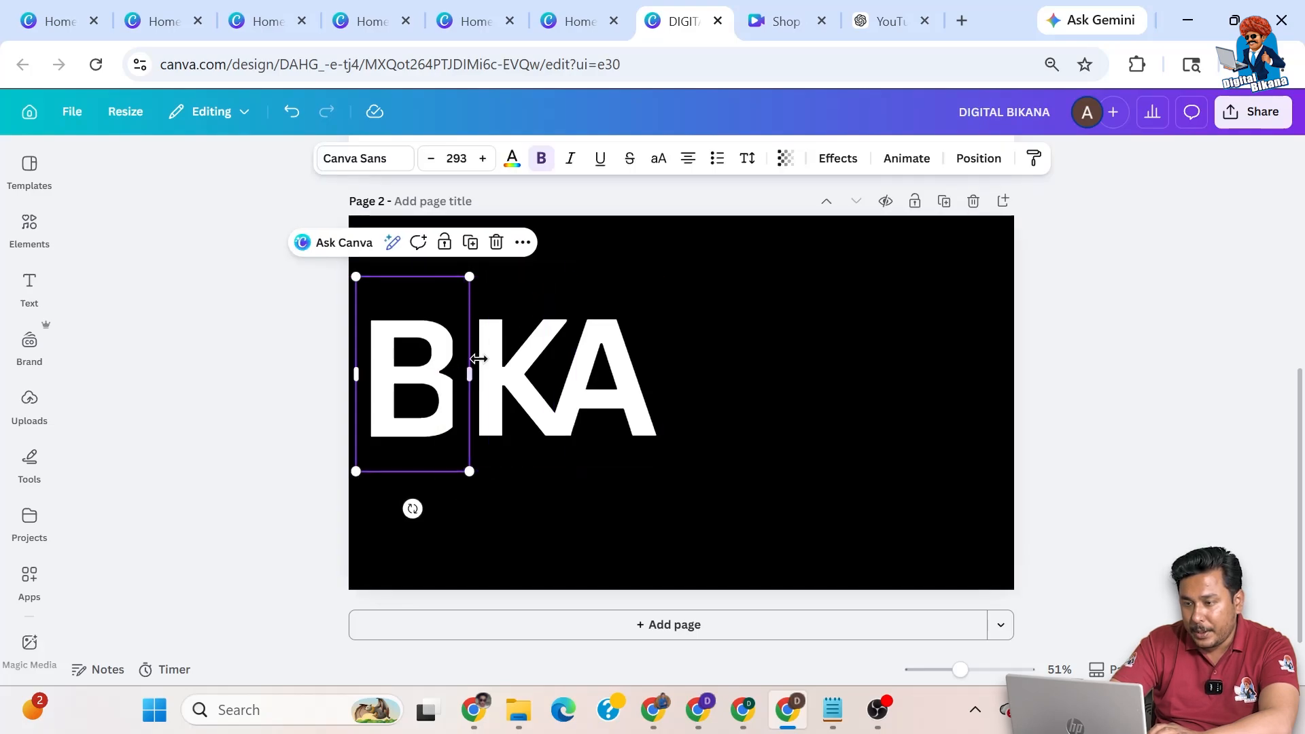
pyautogui.click(514, 161)
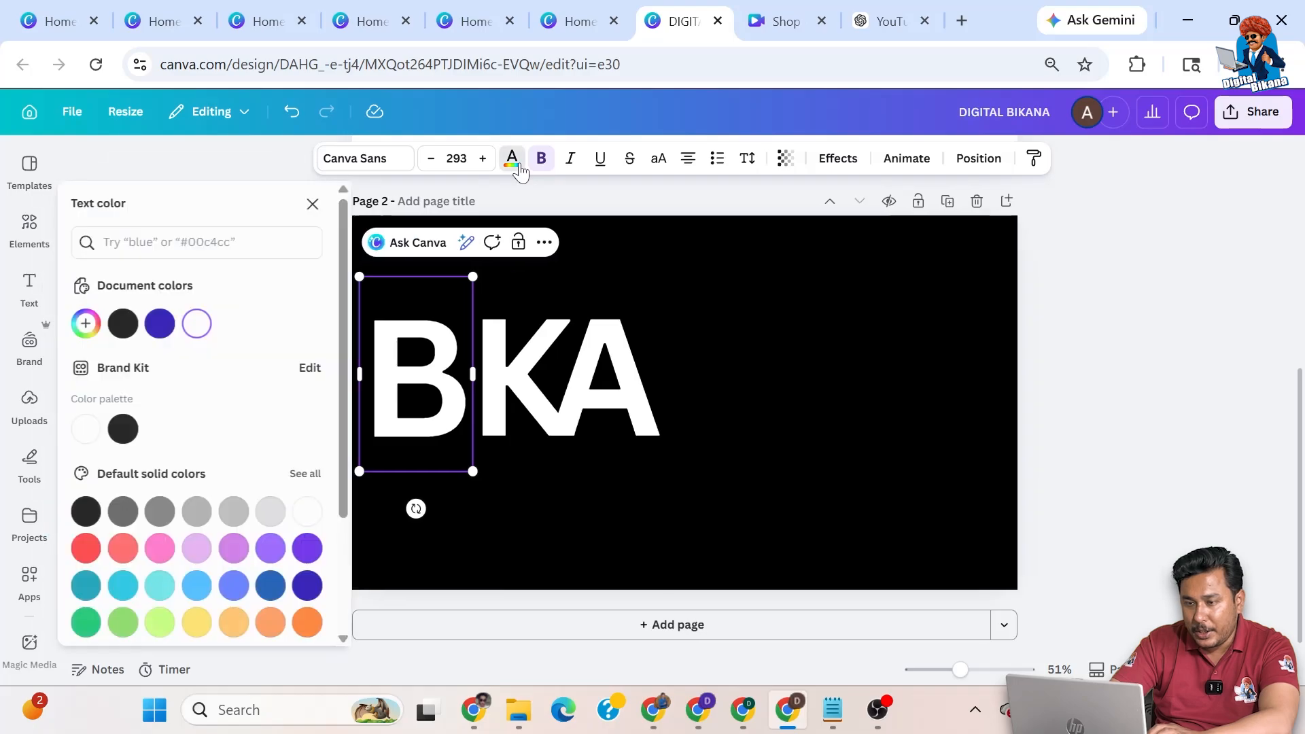
pyautogui.click(197, 323)
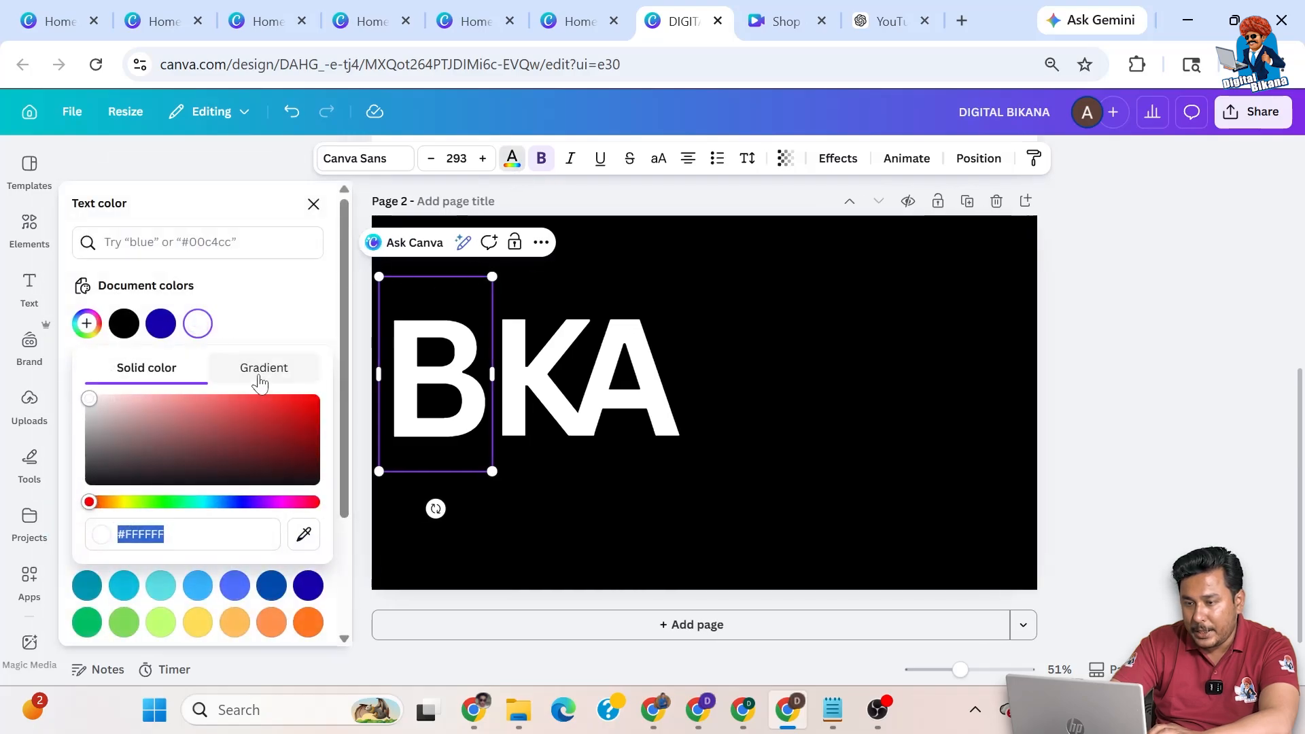
pyautogui.click(197, 324)
pyautogui.click(118, 331)
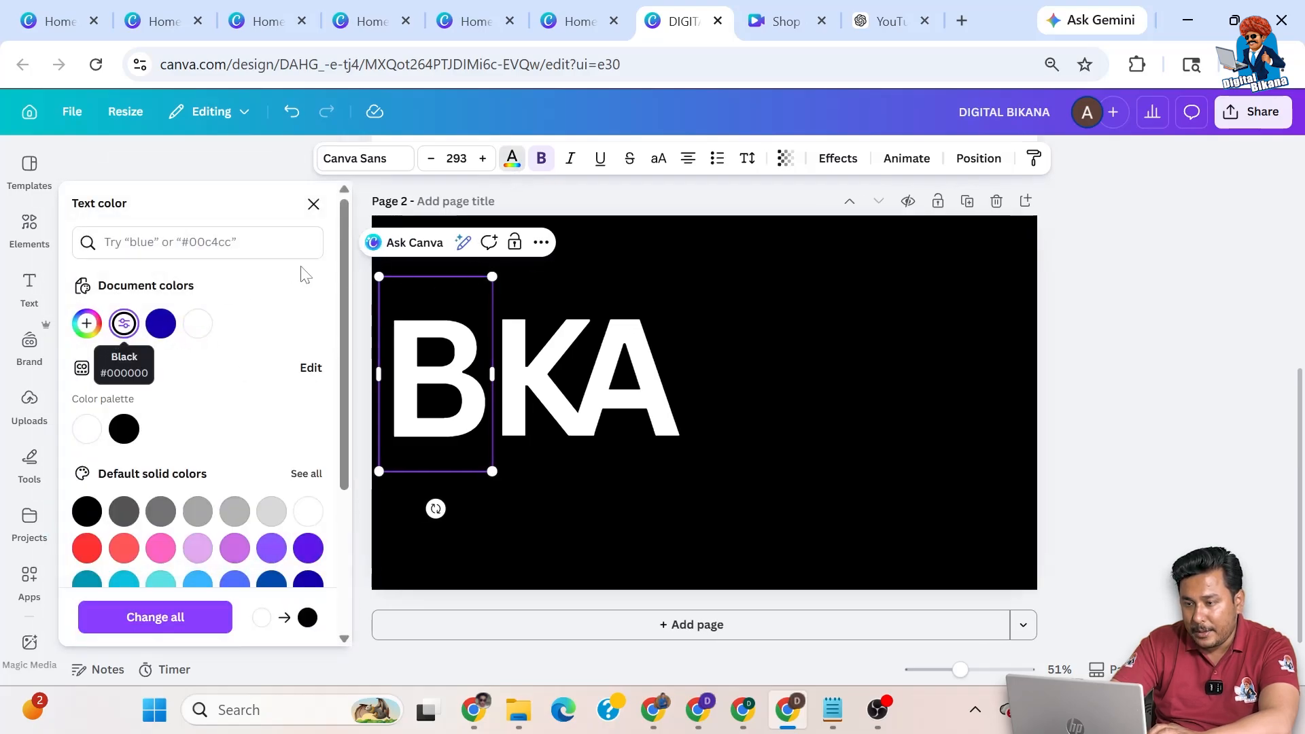
pyautogui.click(314, 204)
pyautogui.doubleClick(416, 374)
pyautogui.click(512, 159)
pyautogui.click(124, 324)
# Set the background of page 2 back to white
pyautogui.click(741, 272)
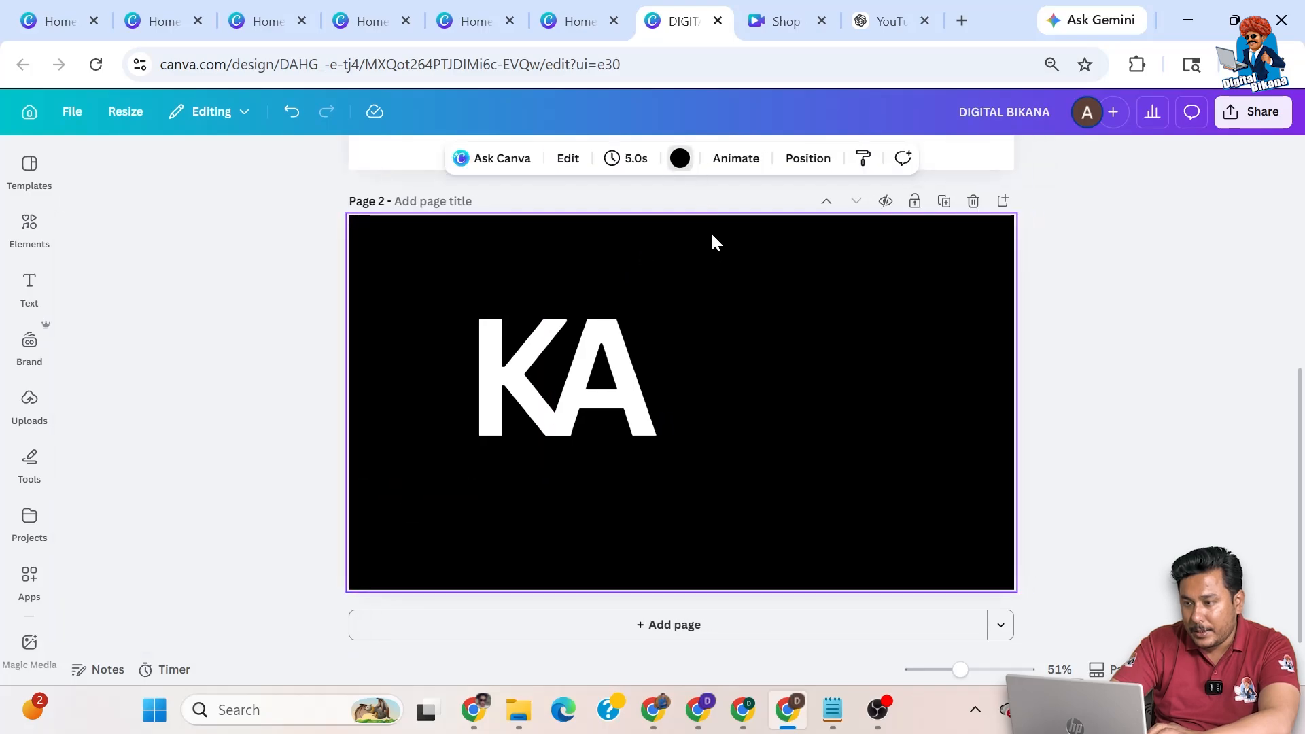
pyautogui.click(680, 157)
pyautogui.click(197, 284)
# Set the text color of the letter K to black and place a copy of it farther right on the page
pyautogui.click(491, 348)
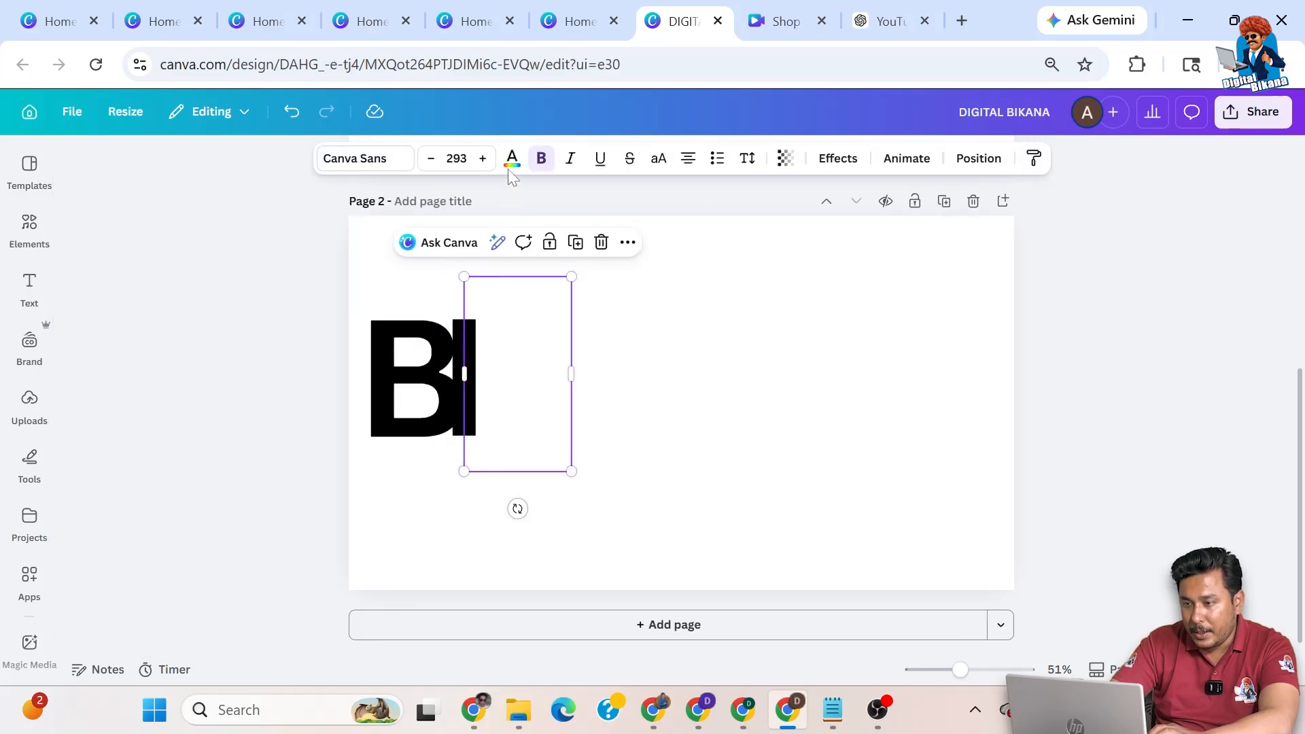
pyautogui.click(514, 158)
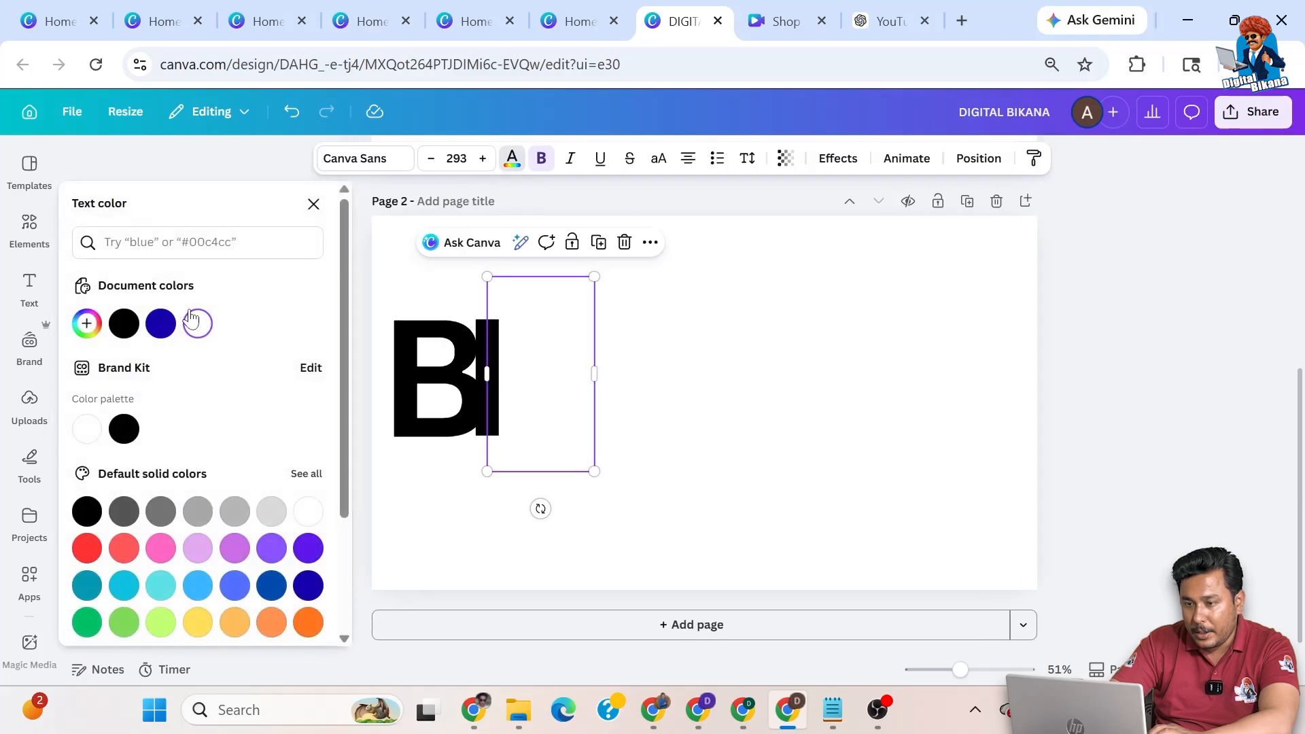
pyautogui.click(133, 327)
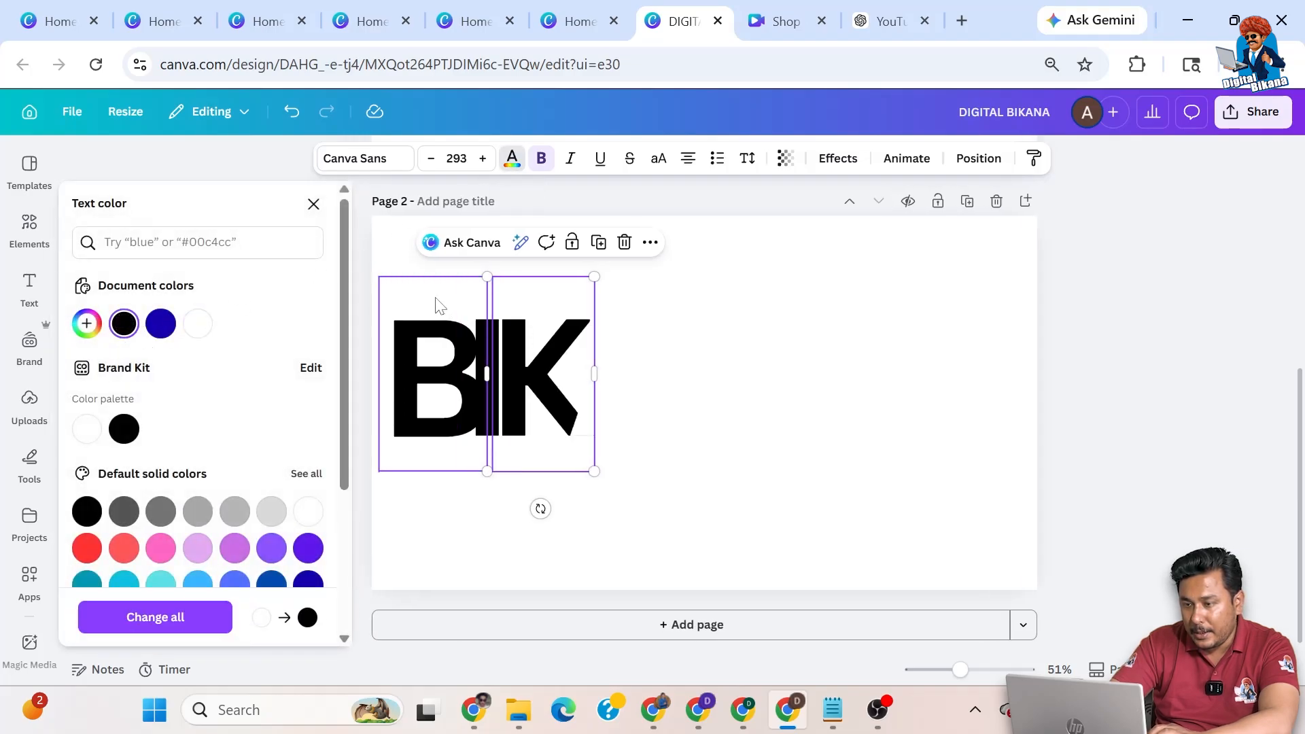
pyautogui.click(620, 390)
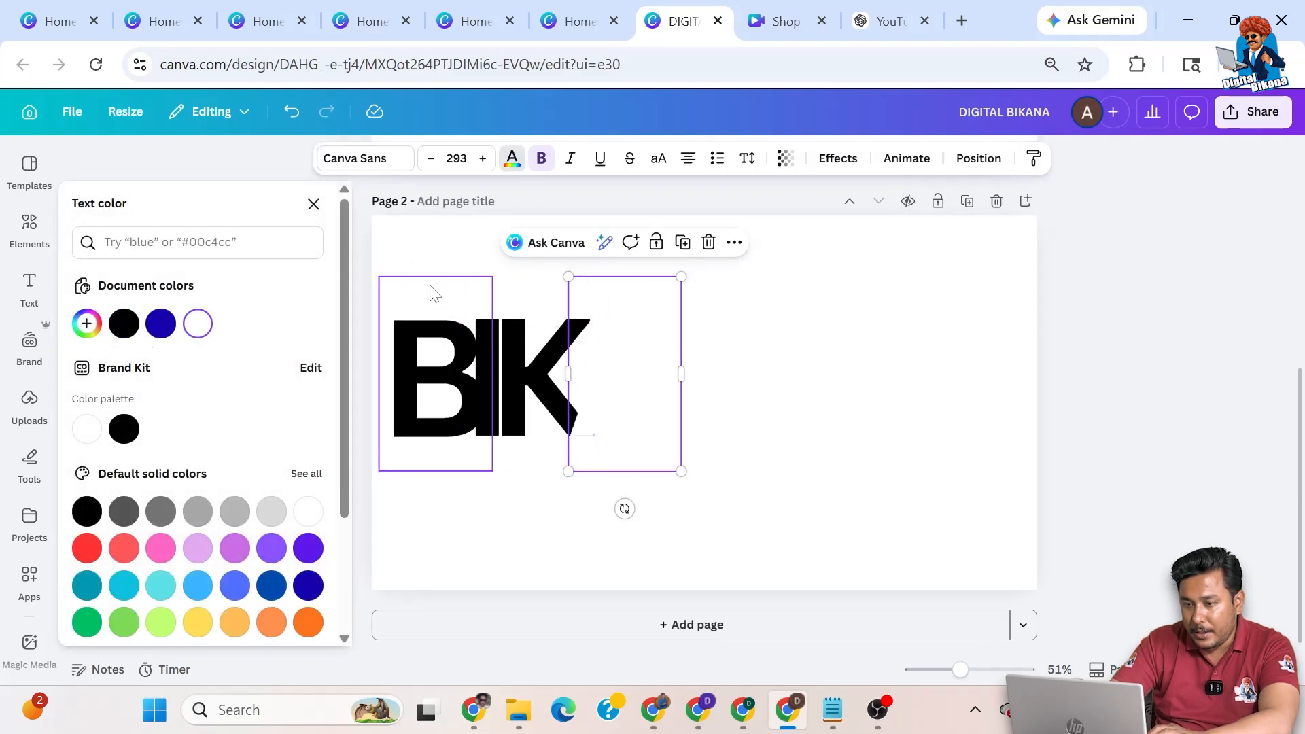
pyautogui.moveTo(552, 367); pyautogui.dragTo(722, 376)
# Search the elements for "shape" and add the rectangle to page 2
pyautogui.moveTo(130, 174); pyautogui.dragTo(2, 178)
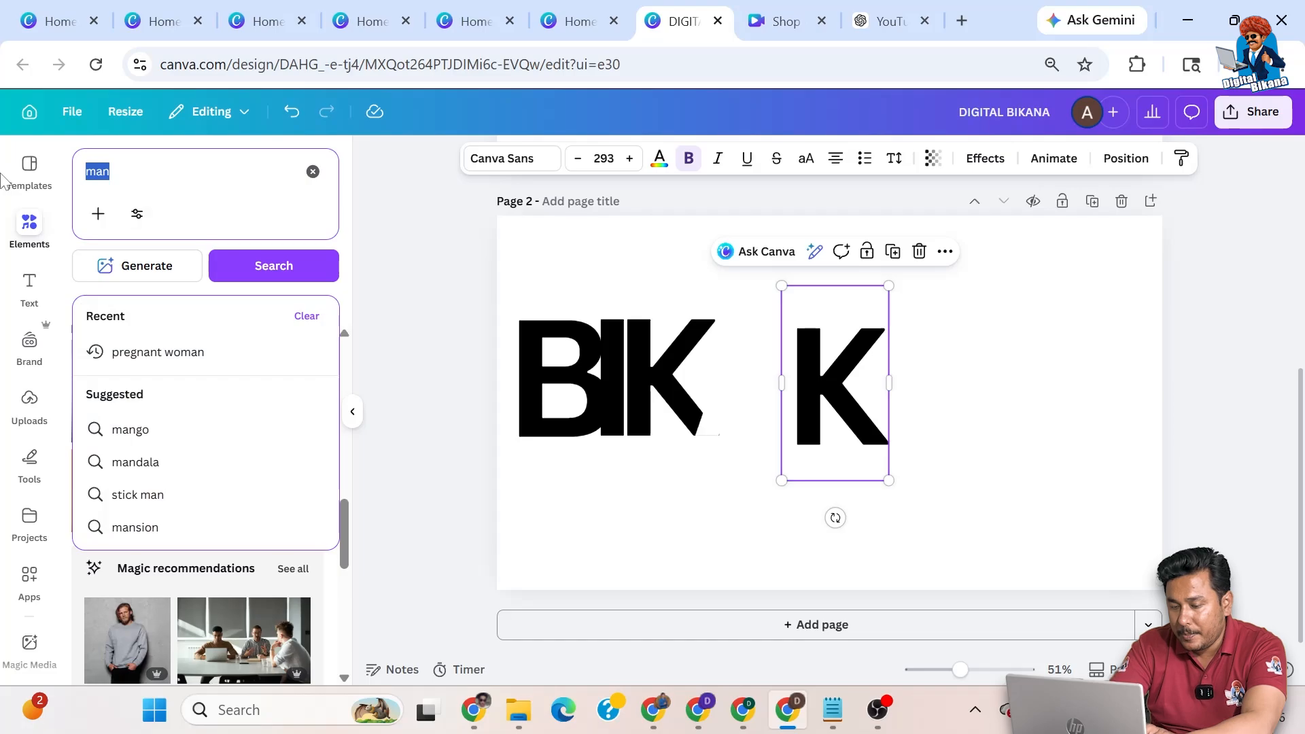
pyautogui.write('shape')
pyautogui.press('Return')
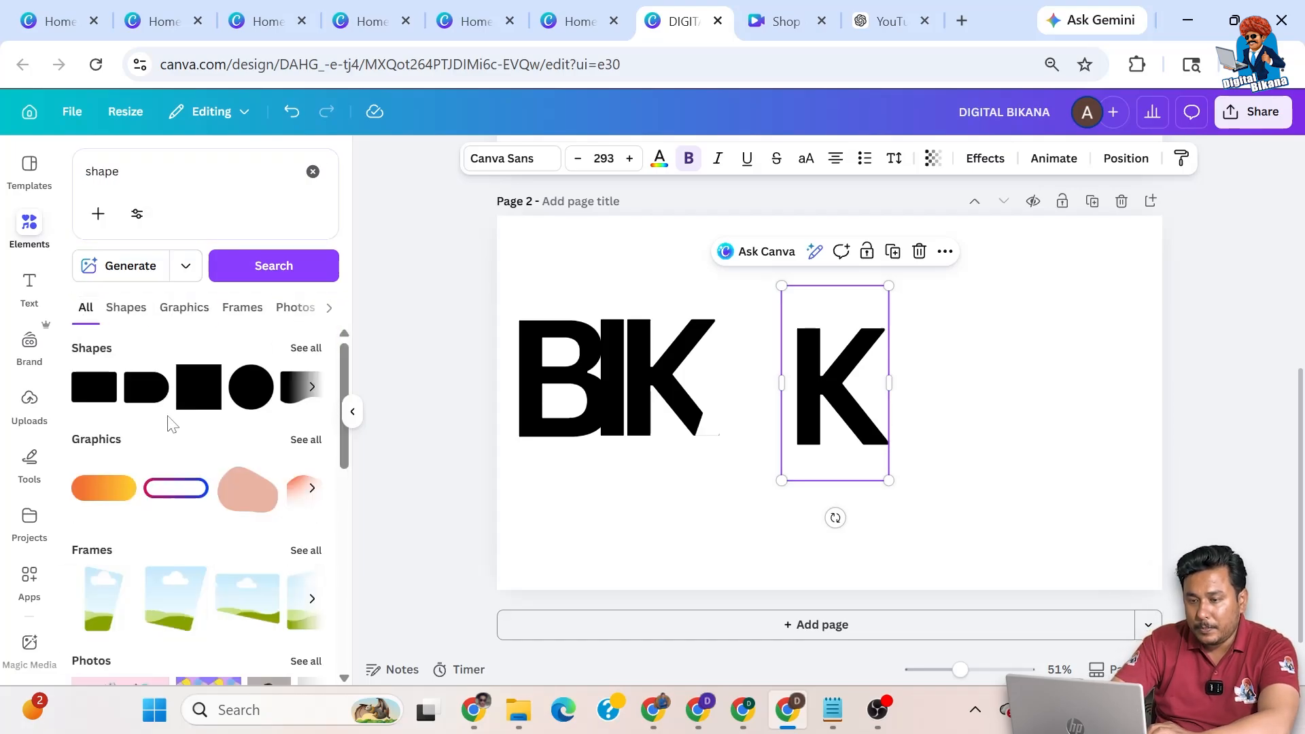
pyautogui.click(94, 387)
# Set the fill color of the added rectangle to black
pyautogui.click(680, 159)
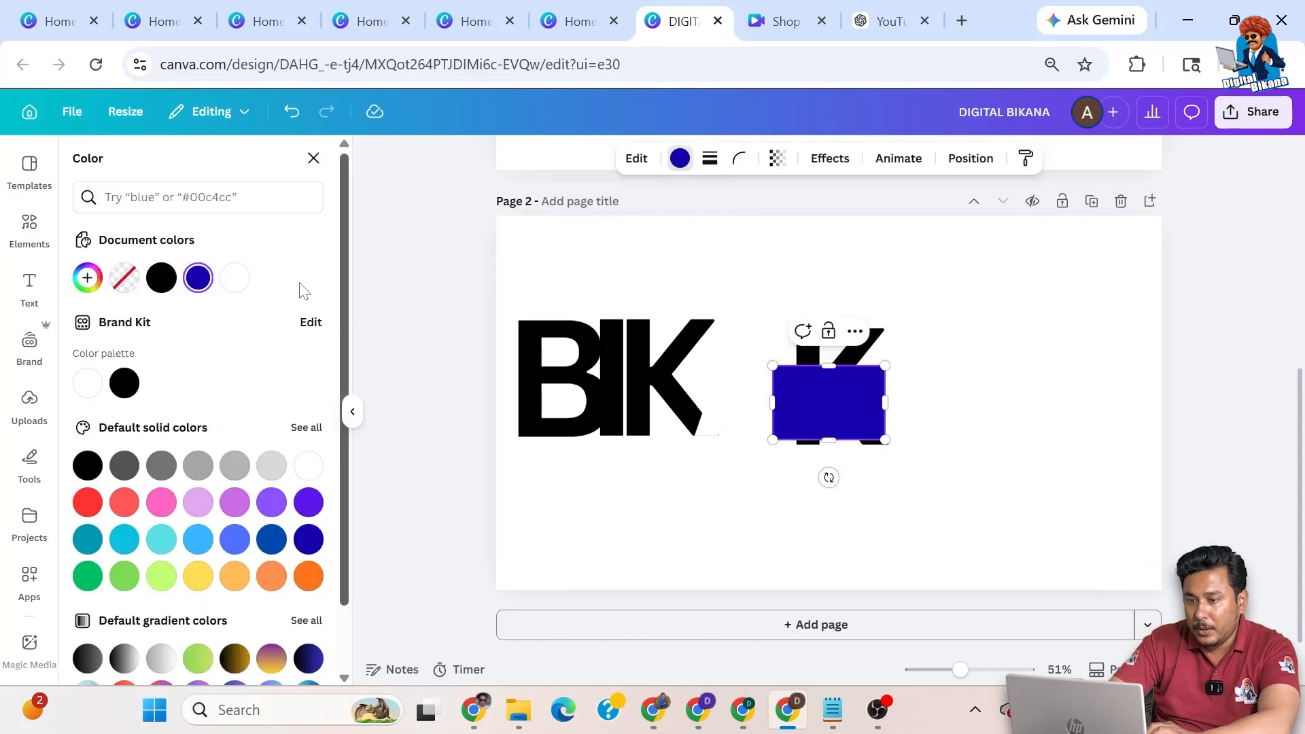
pyautogui.click(161, 278)
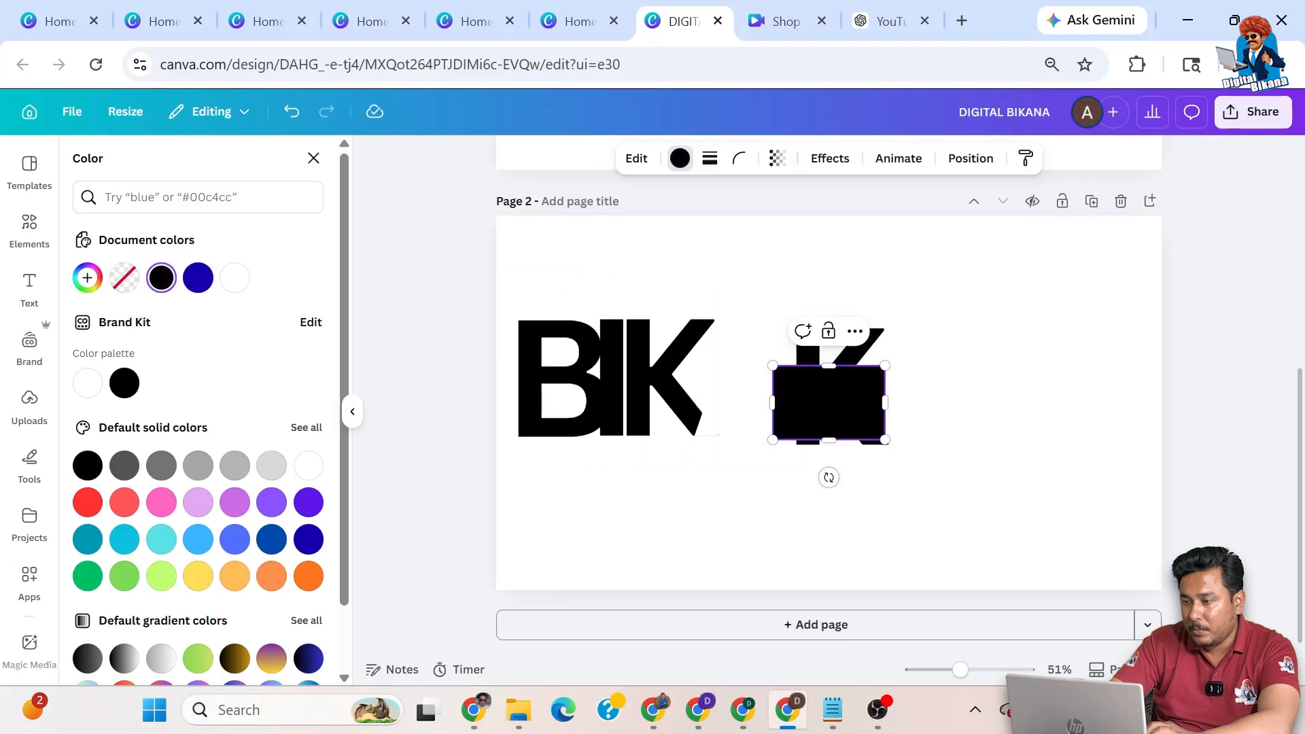
pyautogui.scroll(3, 1275, 460)
pyautogui.scroll(-3, 1276, 461)
pyautogui.click(1195, 409)
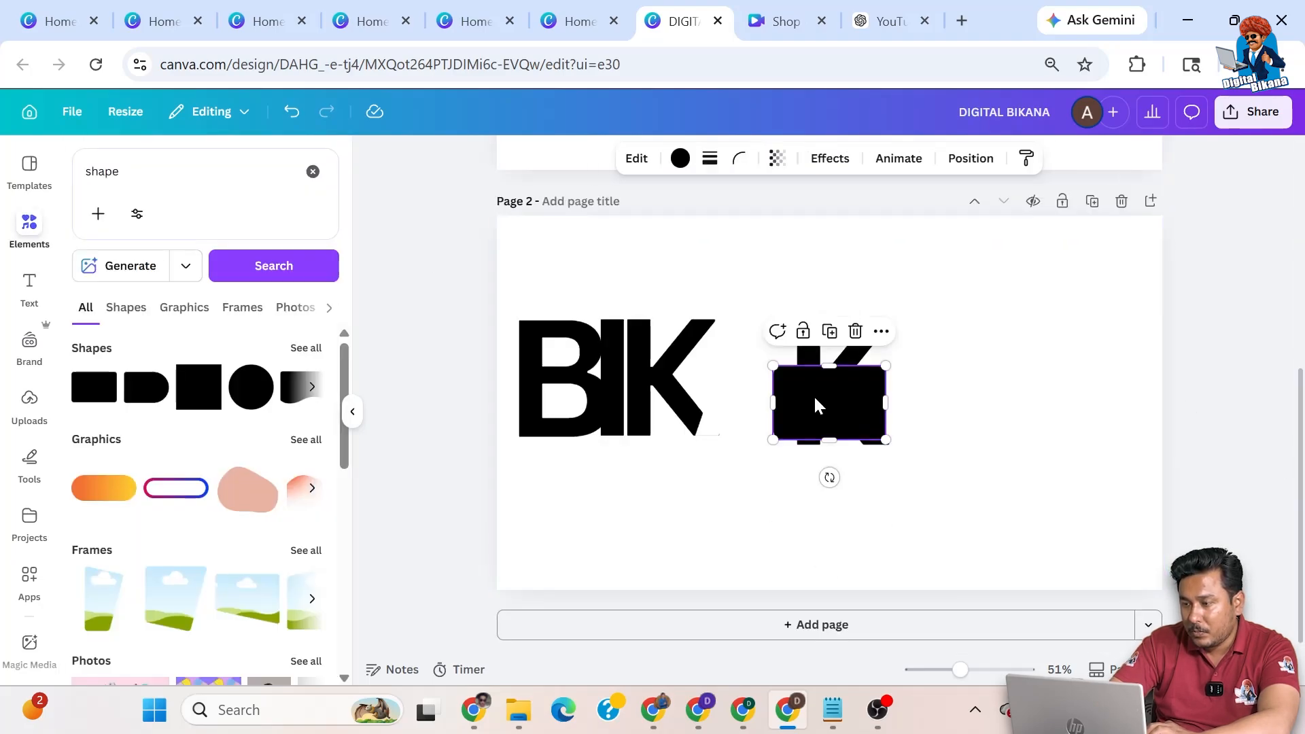
# Move the black rectangle over the letter A beside the K and send it to the back
pyautogui.moveTo(817, 402); pyautogui.dragTo(738, 353)
pyautogui.click(801, 282)
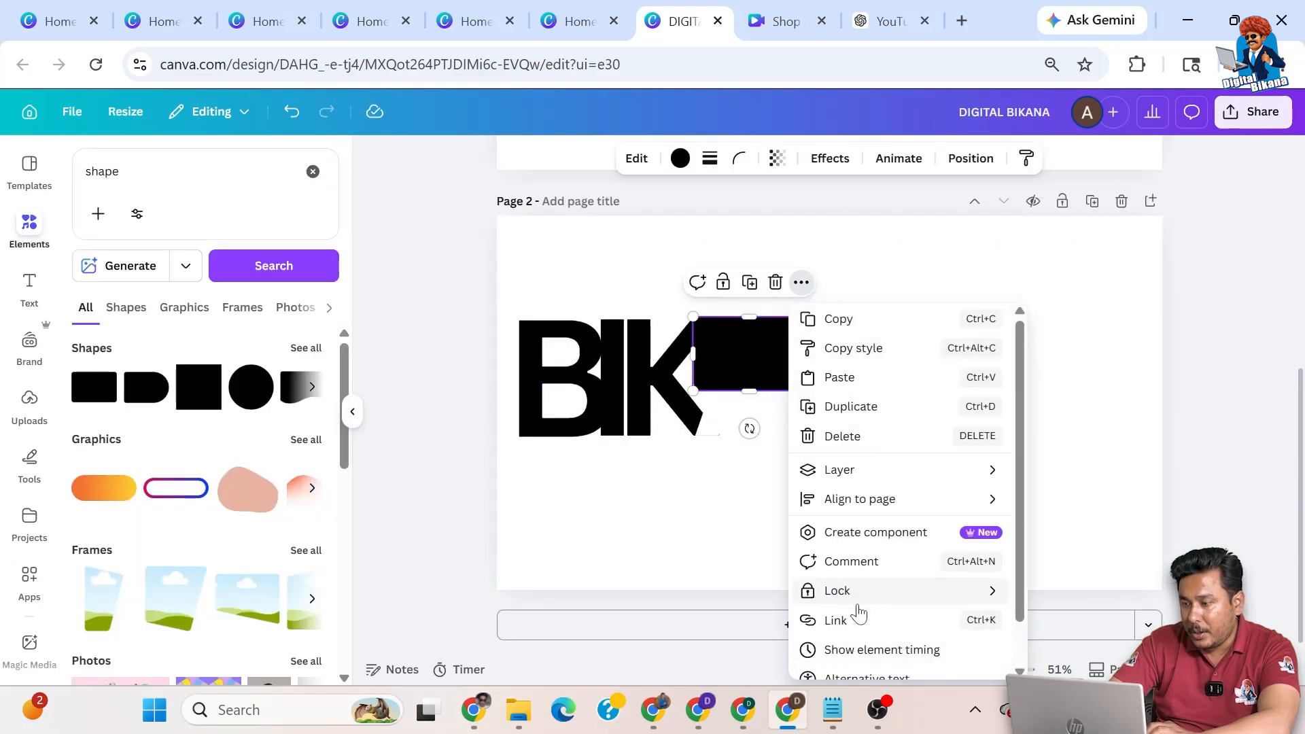
pyautogui.moveTo(845, 475)
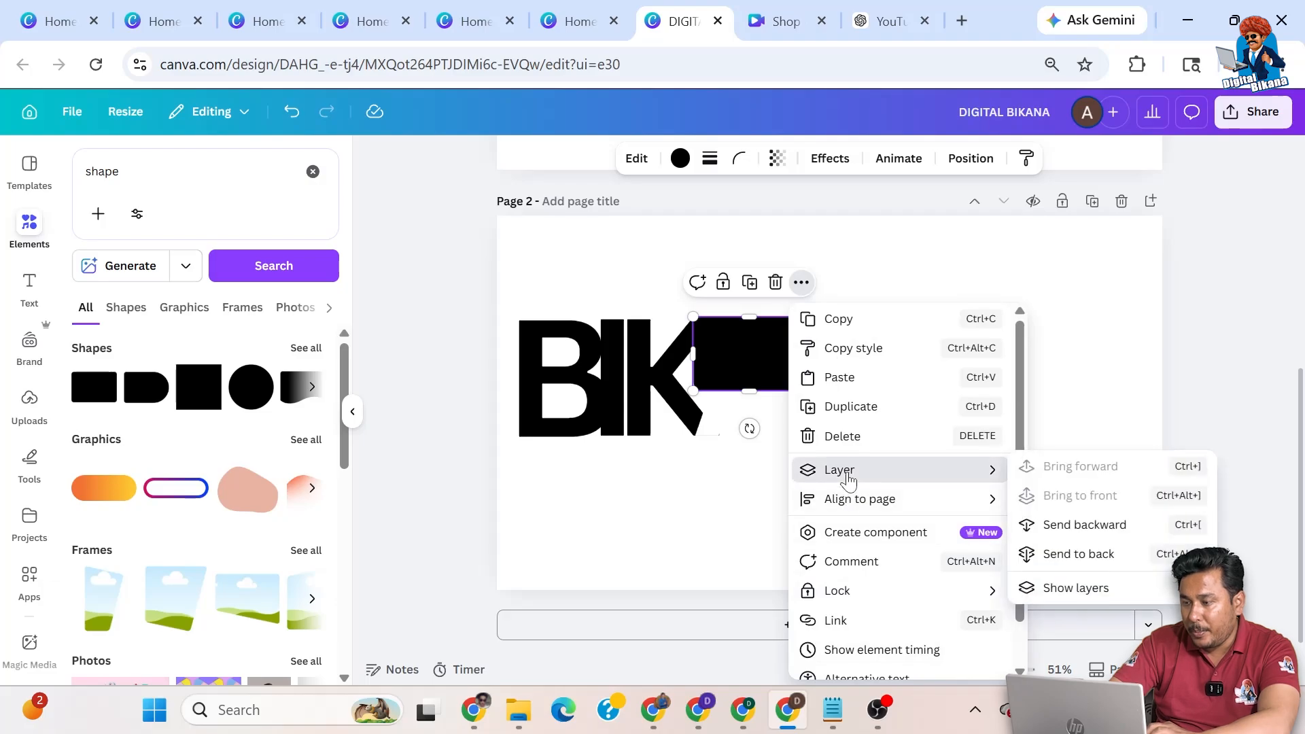
pyautogui.click(1074, 553)
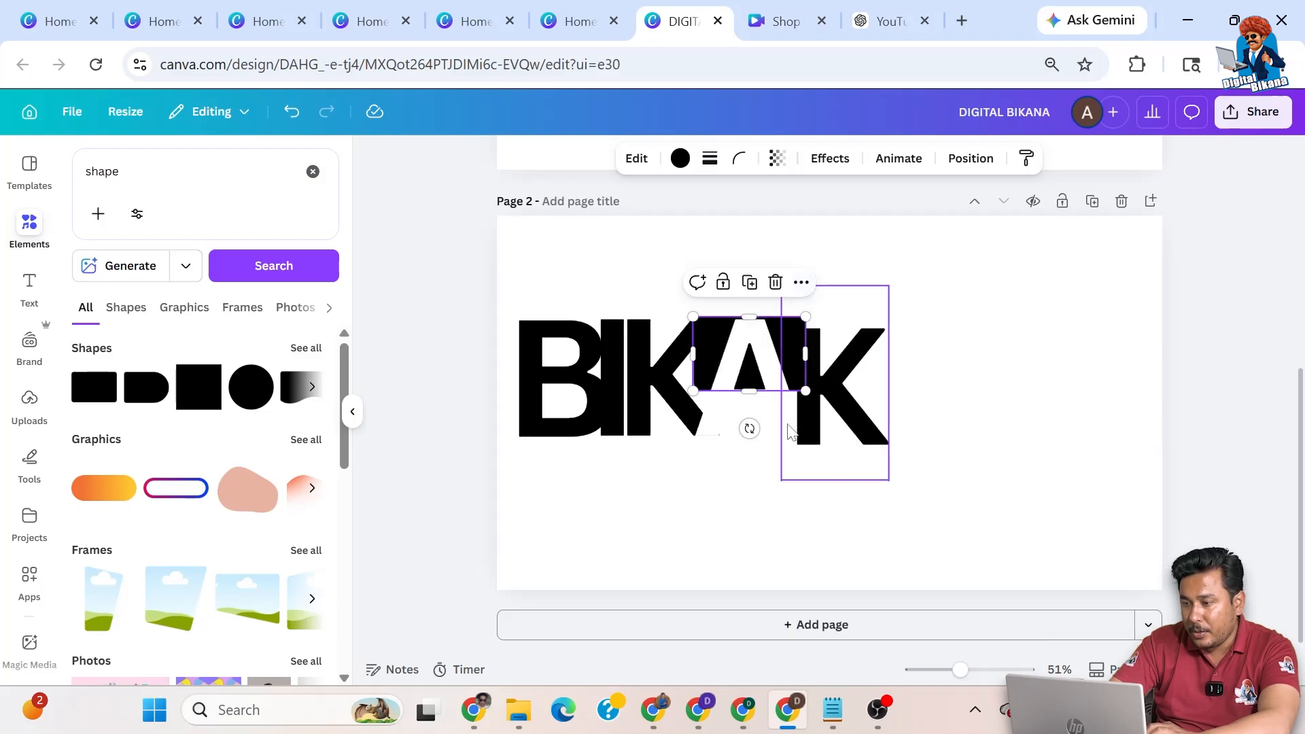
# Resize the black rectangle so it fills only the gap between the legs of the A
pyautogui.moveTo(750, 393); pyautogui.dragTo(748, 443)
pyautogui.moveTo(692, 380); pyautogui.dragTo(719, 378)
pyautogui.moveTo(762, 318); pyautogui.dragTo(756, 363)
# Duplicate the rectangle, place the copy over the upper opening of the A and send it to the back
pyautogui.hotkey('ctrl', 'd')
pyautogui.click(807, 308)
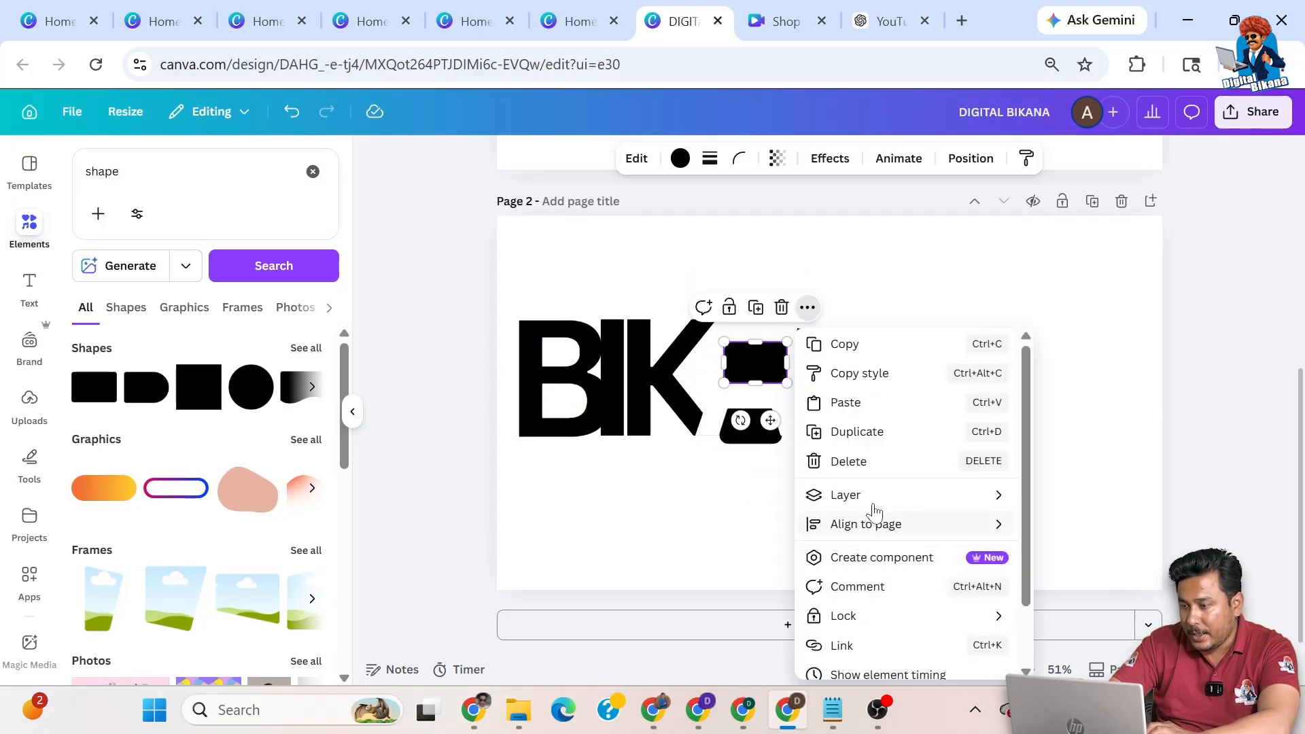
pyautogui.moveTo(874, 506)
pyautogui.click(1073, 579)
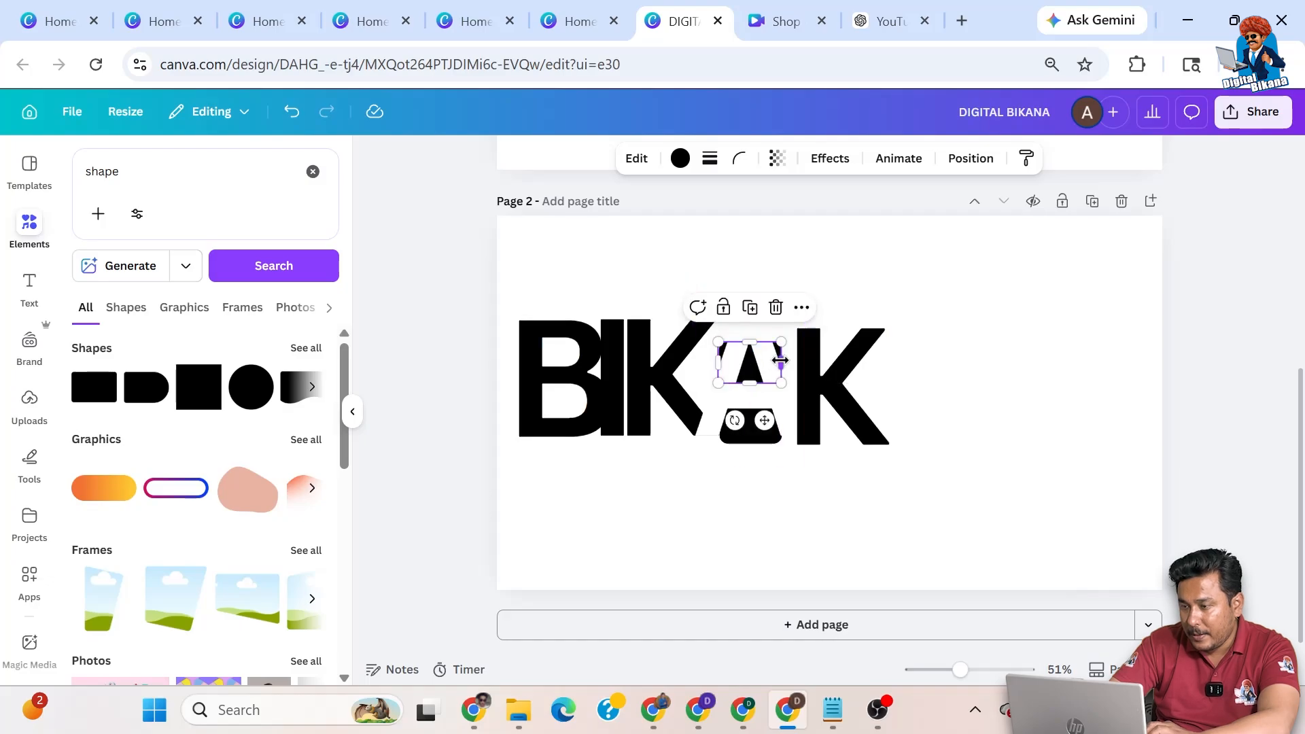
# Change the copied K to the letter N and position it directly beside the A
pyautogui.click(835, 387)
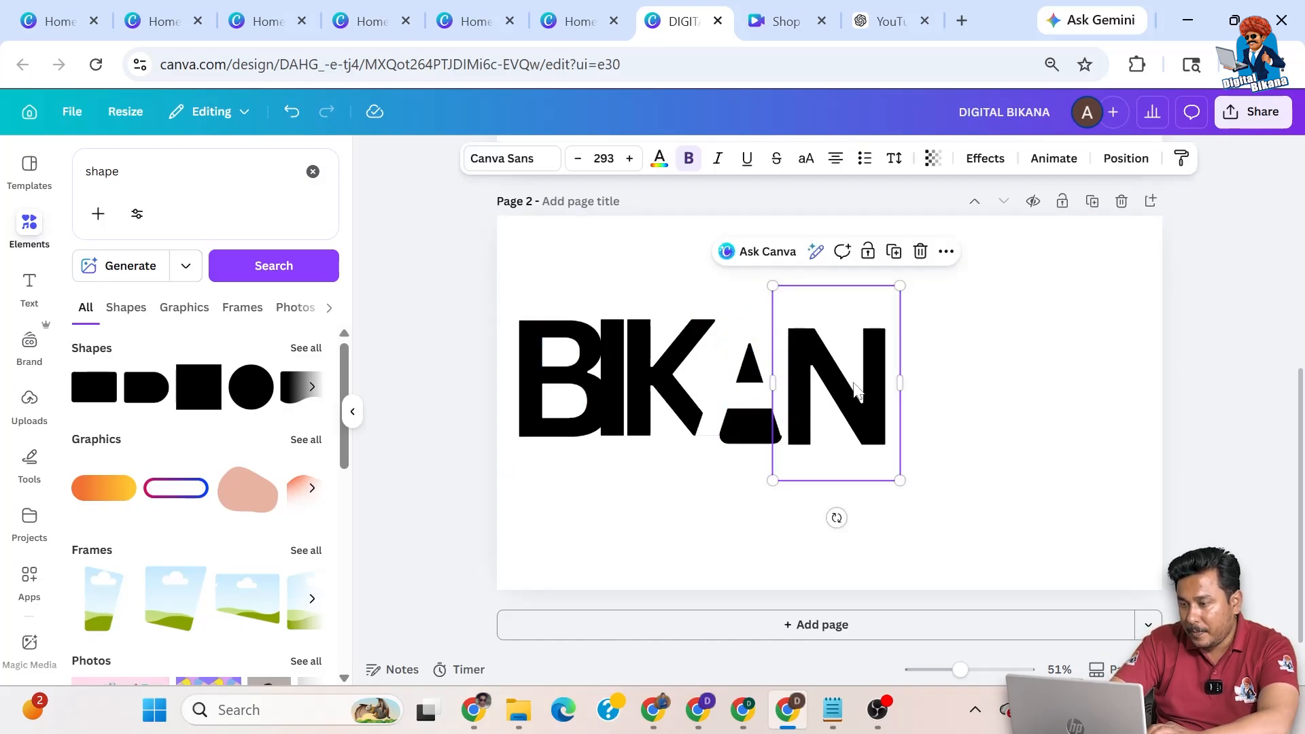
pyautogui.moveTo(876, 385); pyautogui.dragTo(887, 385)
pyautogui.moveTo(887, 385); pyautogui.dragTo(956, 376)
pyautogui.press('Delete')
# Duplicate the letter A together with its two black rectangles and place the copy right after the N
pyautogui.moveTo(751, 248); pyautogui.dragTo(755, 449)
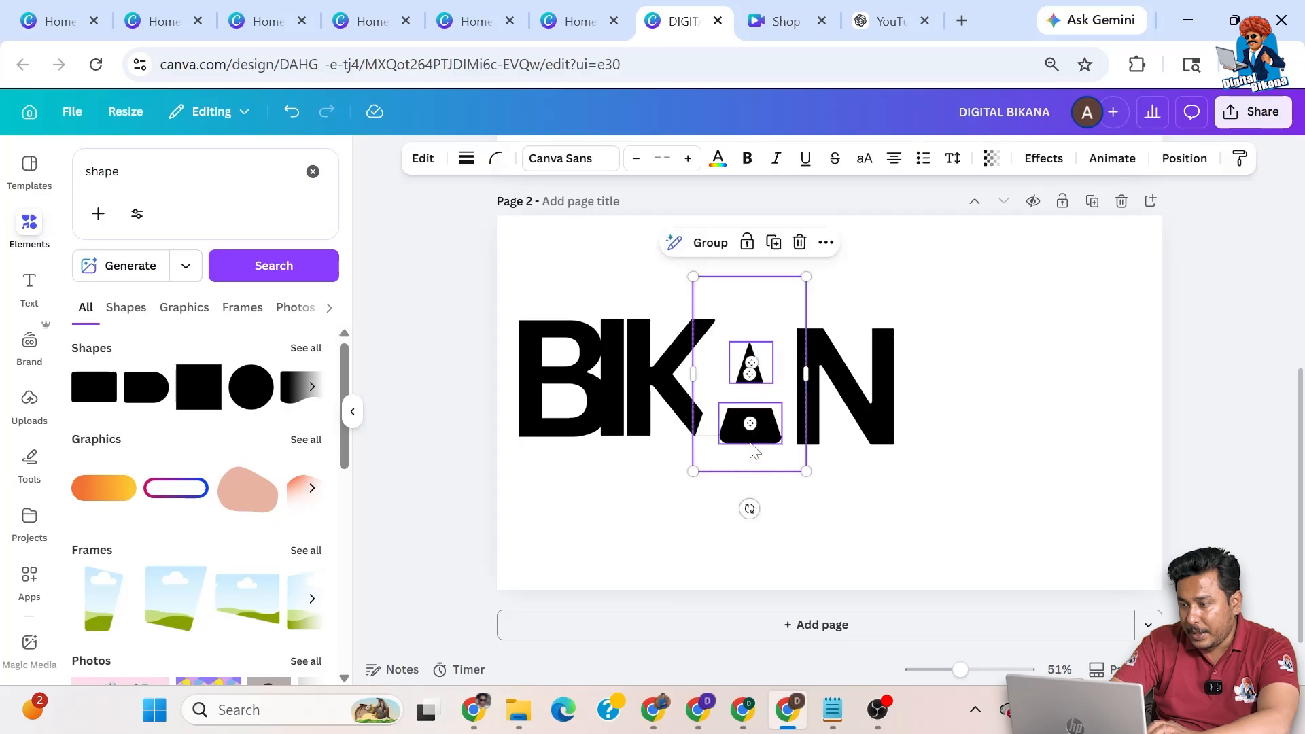
pyautogui.click(774, 244)
pyautogui.moveTo(752, 383); pyautogui.dragTo(959, 362)
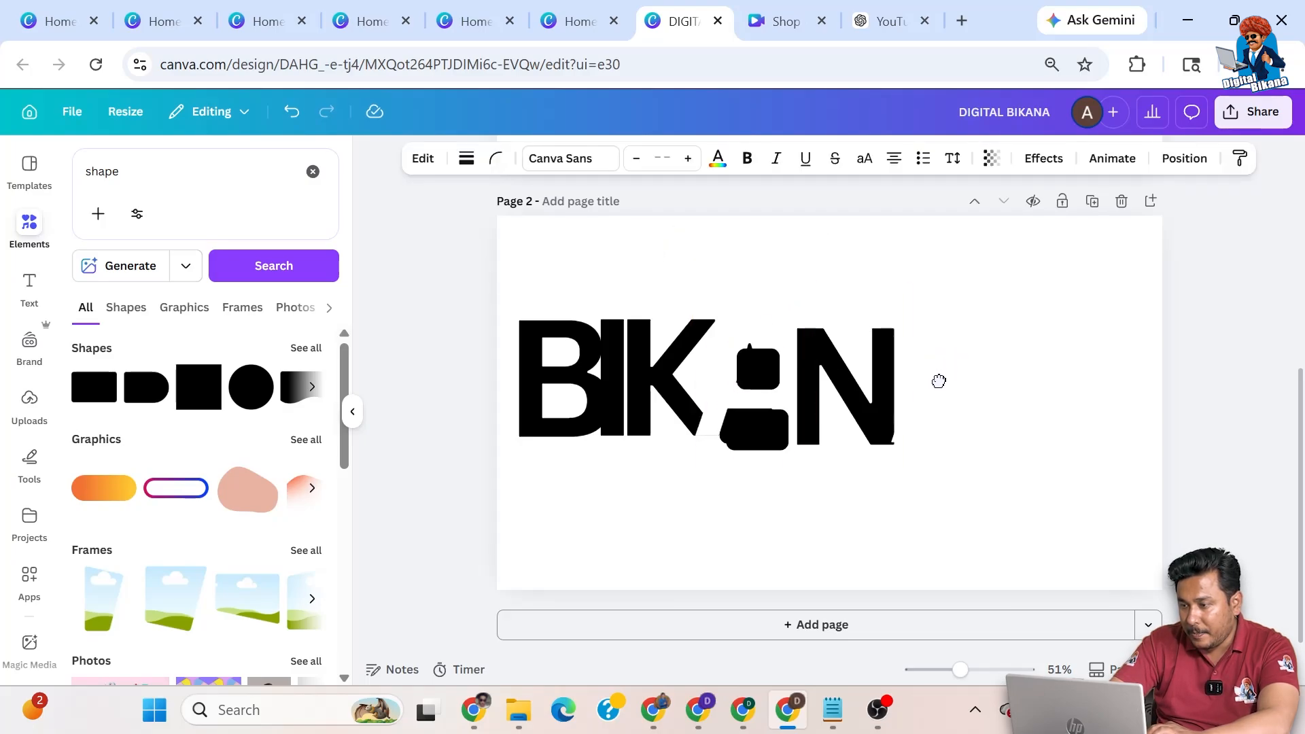
pyautogui.moveTo(936, 384); pyautogui.dragTo(939, 385)
pyautogui.click(1244, 384)
pyautogui.moveTo(940, 240); pyautogui.dragTo(978, 540)
pyautogui.moveTo(946, 452); pyautogui.dragTo(945, 443)
# Set the text color of the letter I to white
pyautogui.click(613, 397)
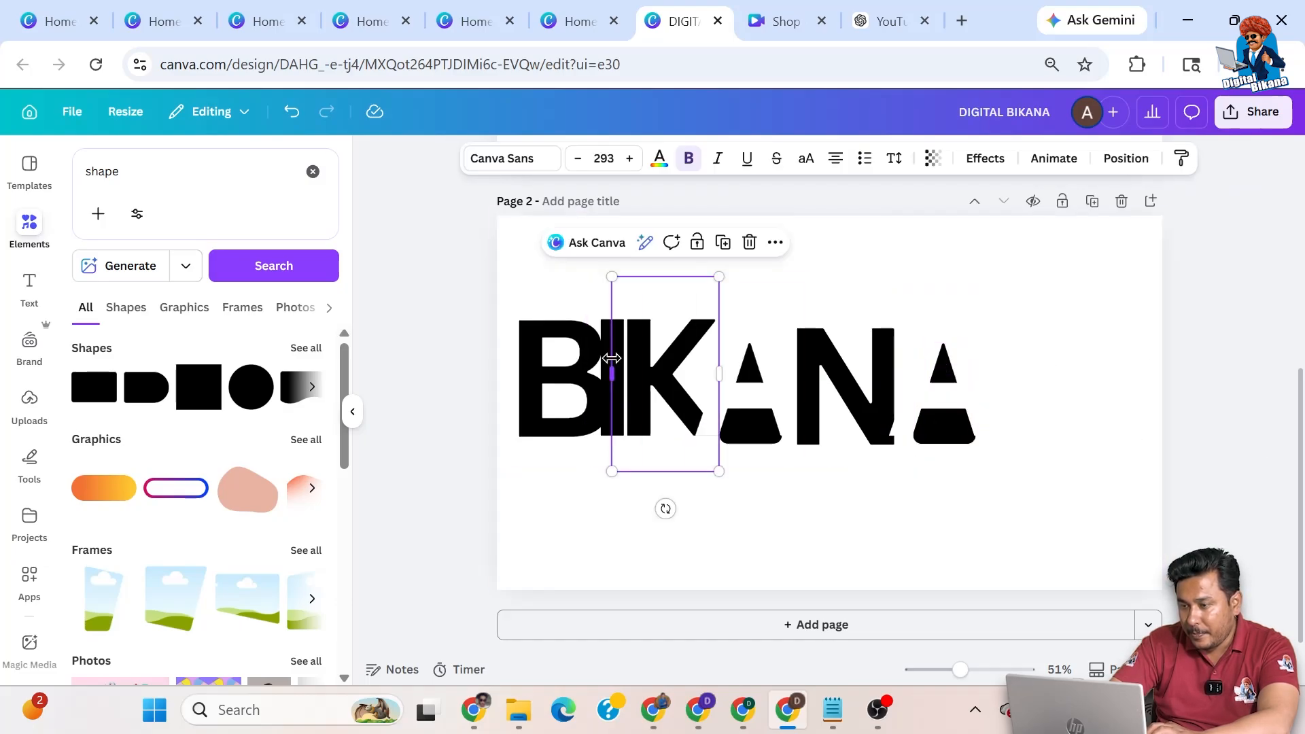
pyautogui.moveTo(600, 332); pyautogui.dragTo(586, 332)
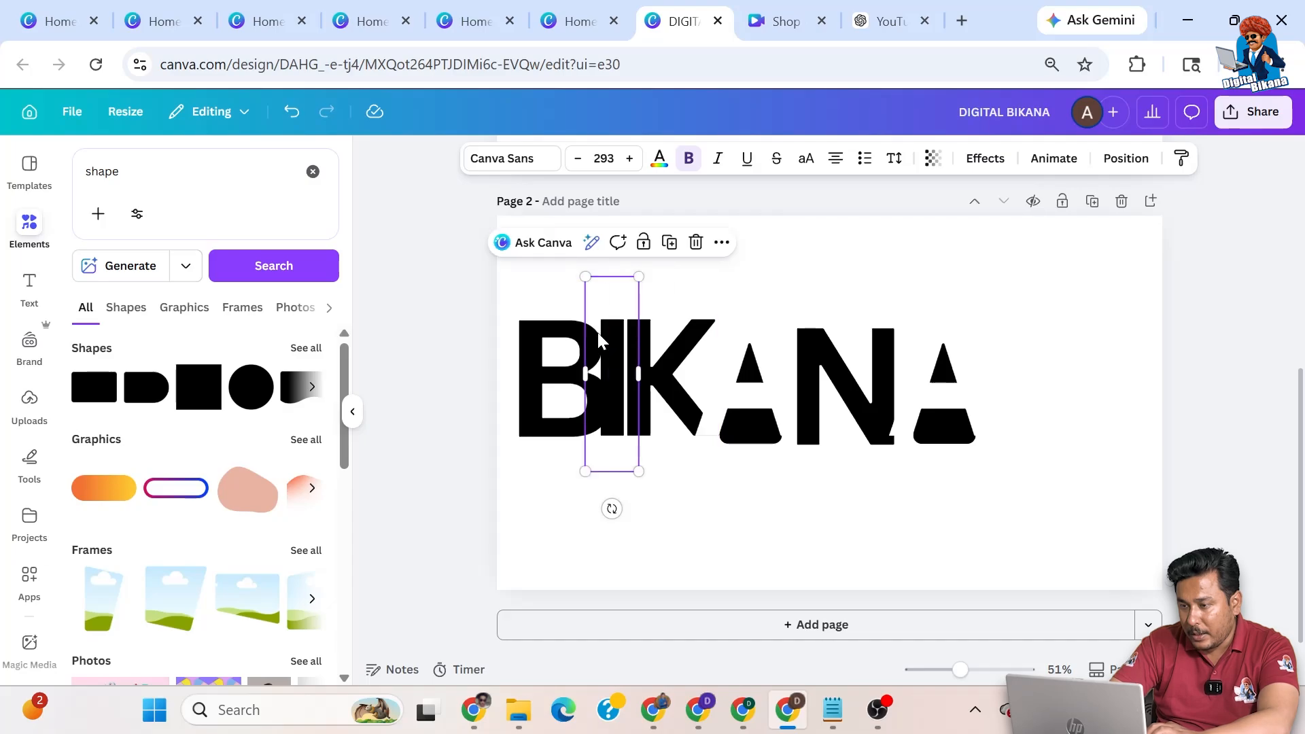
pyautogui.click(659, 158)
pyautogui.click(198, 277)
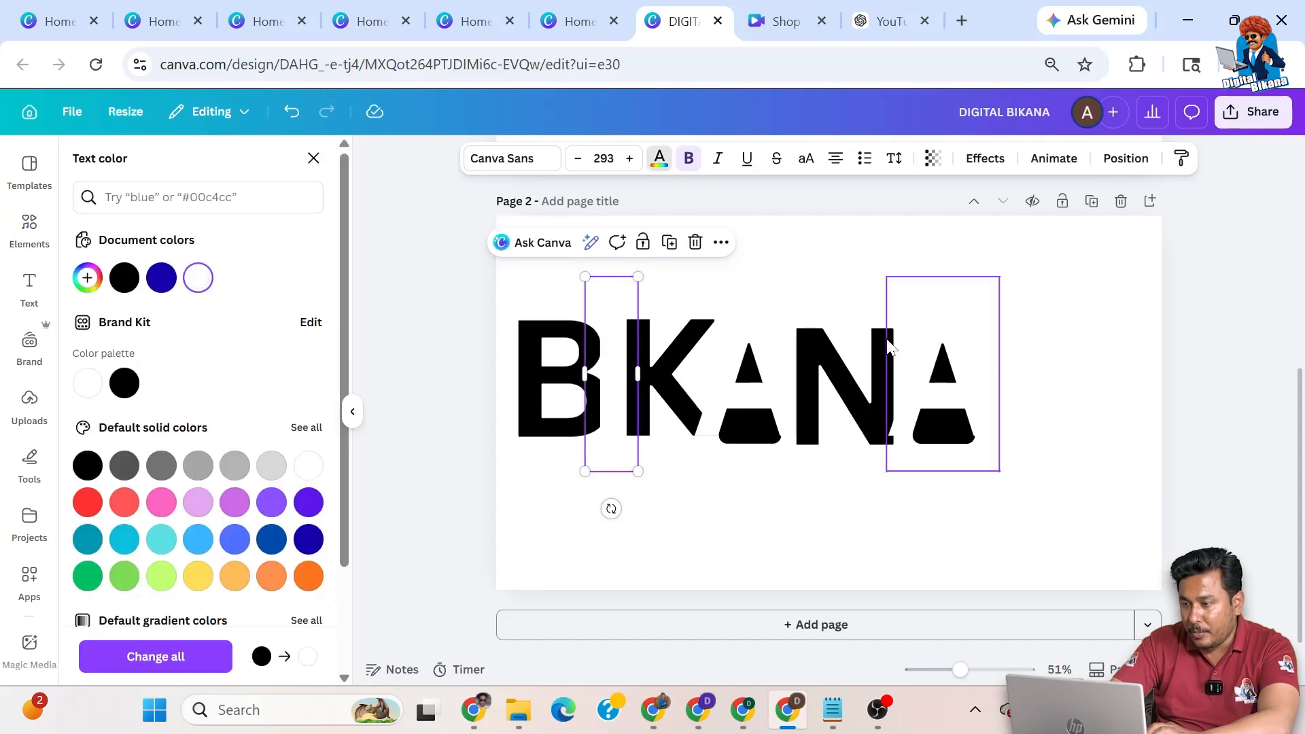
pyautogui.click(1184, 352)
# Move all the letters and rectangles together so the word sits vertically centered on page 2
pyautogui.moveTo(447, 327); pyautogui.dragTo(1010, 494)
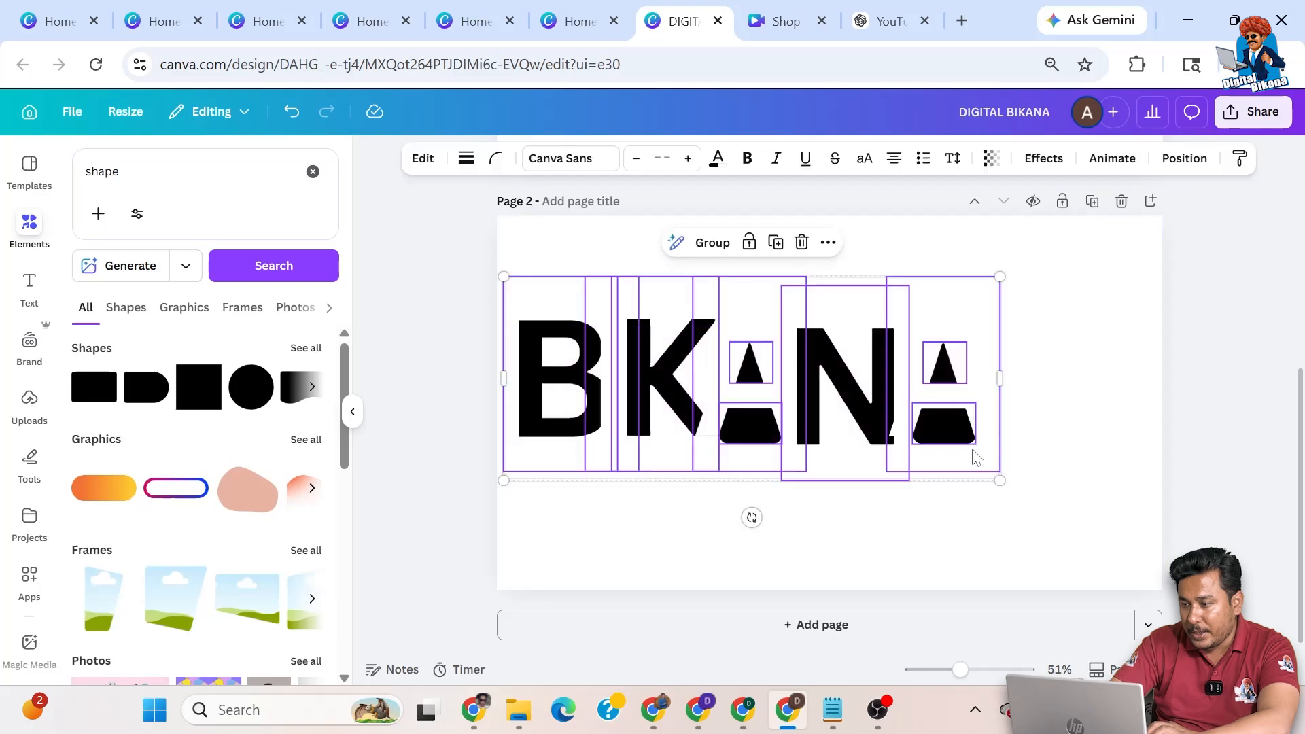
pyautogui.moveTo(942, 435); pyautogui.dragTo(1001, 460)
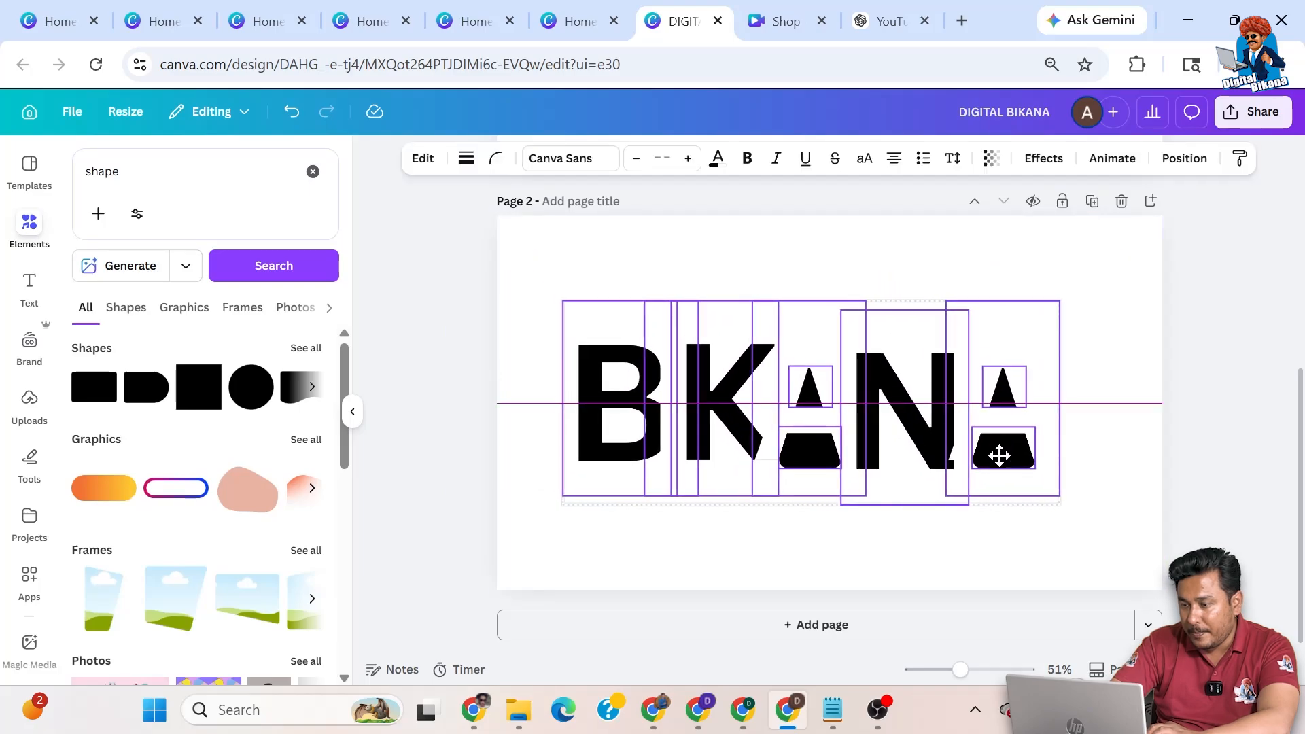
pyautogui.click(1225, 420)
# Set the background color of page 2 to the gray #B2ADAD
pyautogui.click(609, 248)
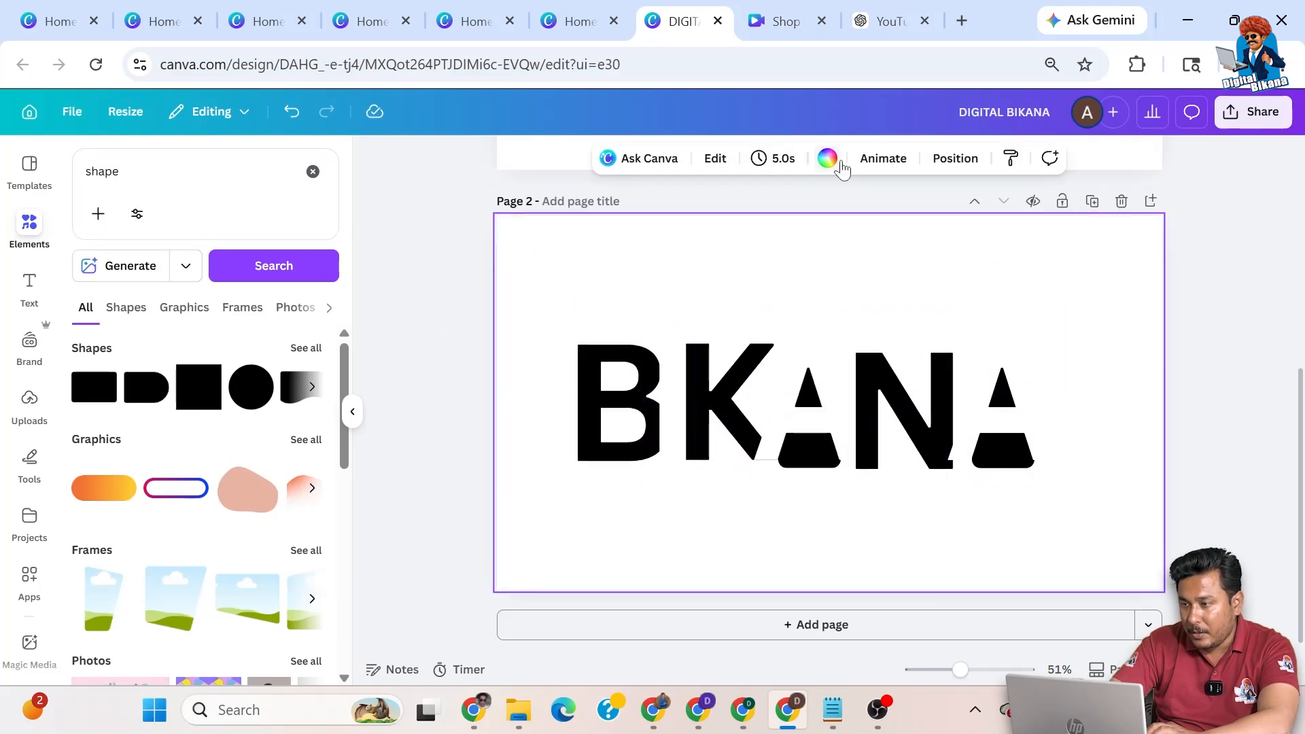
pyautogui.click(831, 163)
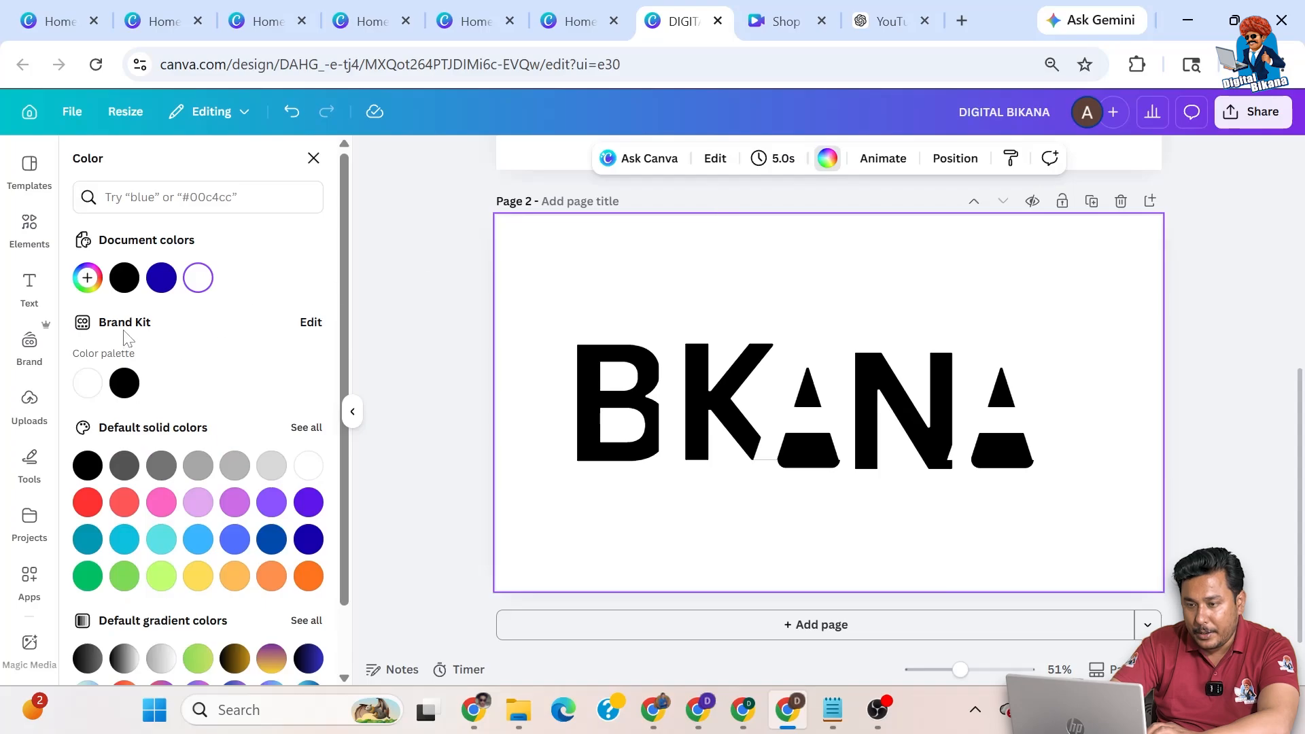
pyautogui.click(88, 279)
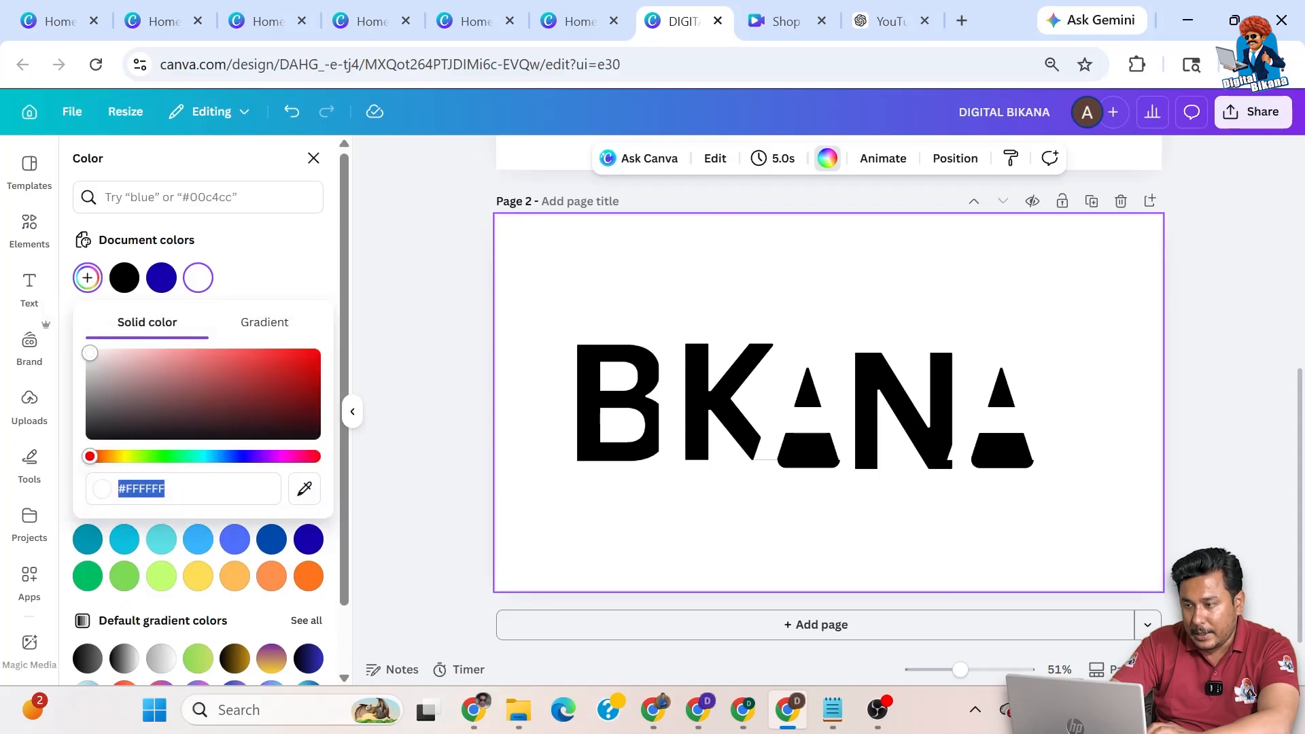
pyautogui.click(97, 378)
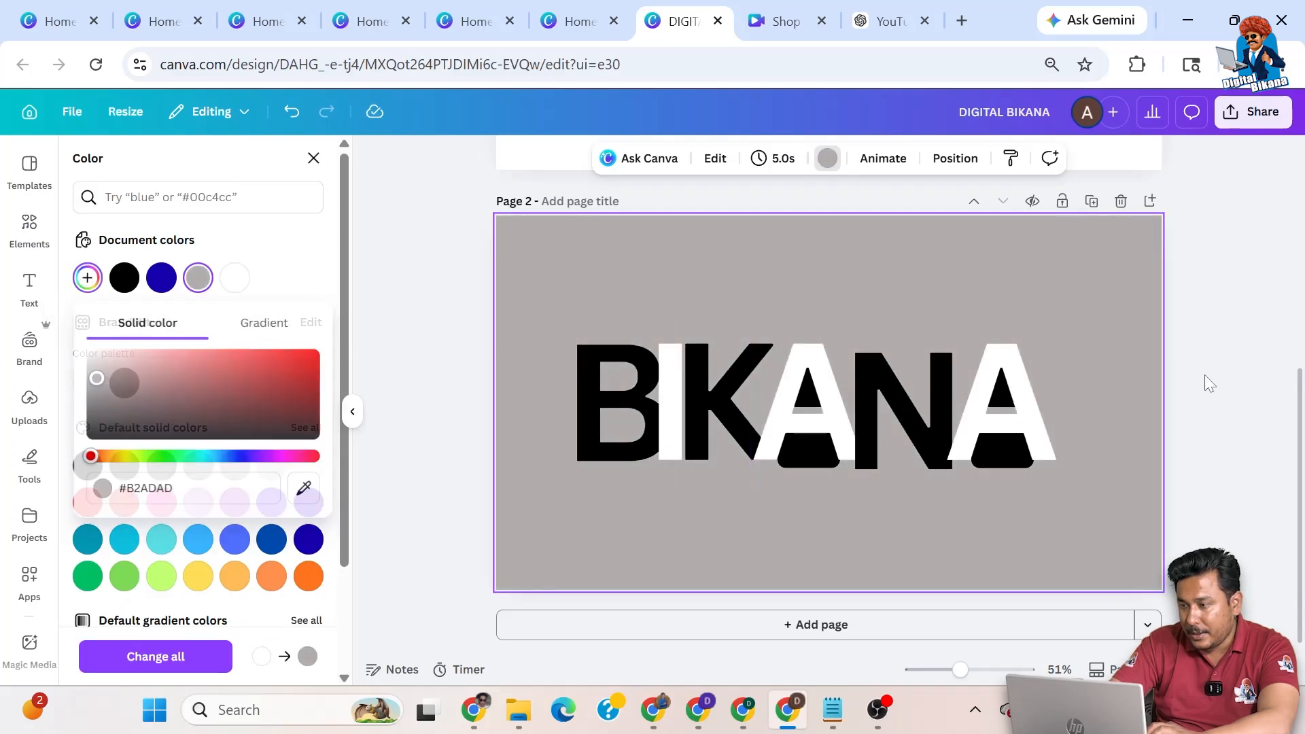
# Align the last A with the base of the N and place its upper black rectangle inside its opening
pyautogui.click(1006, 398)
pyautogui.click(1006, 392)
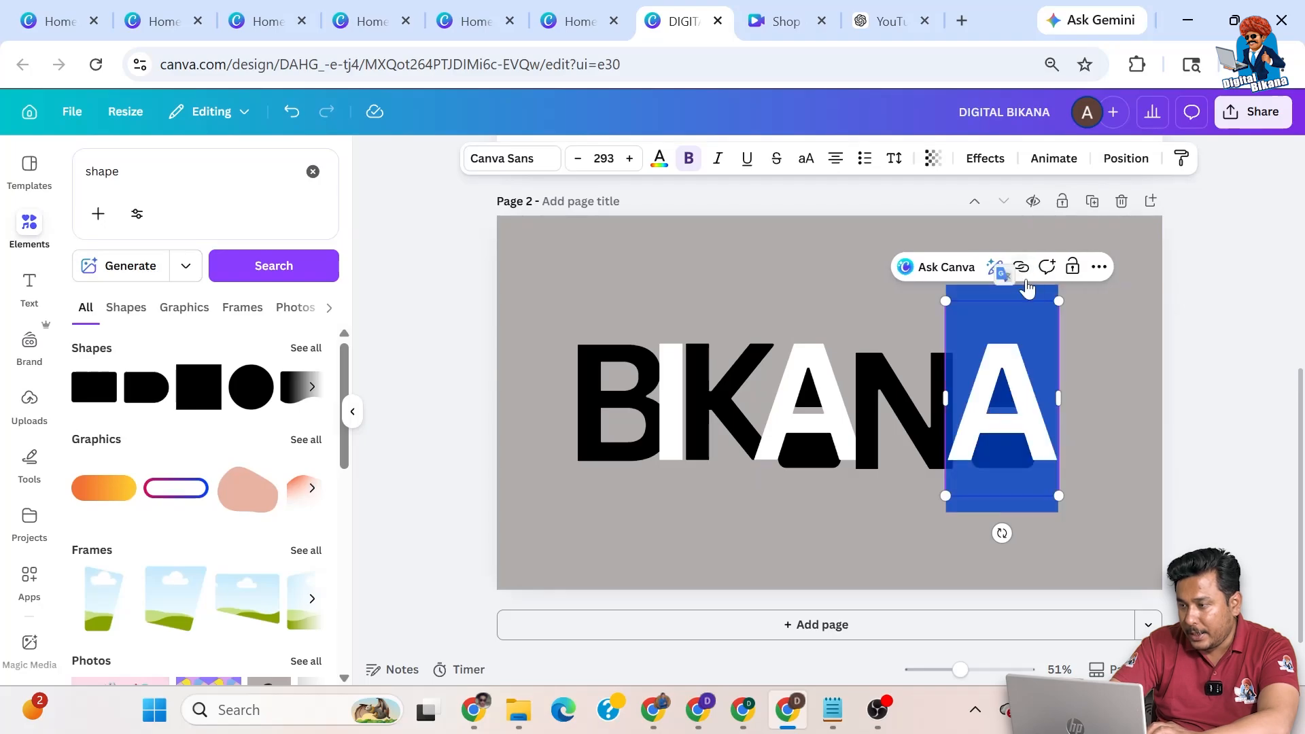
pyautogui.click(1020, 235)
pyautogui.moveTo(1002, 435); pyautogui.dragTo(1068, 423)
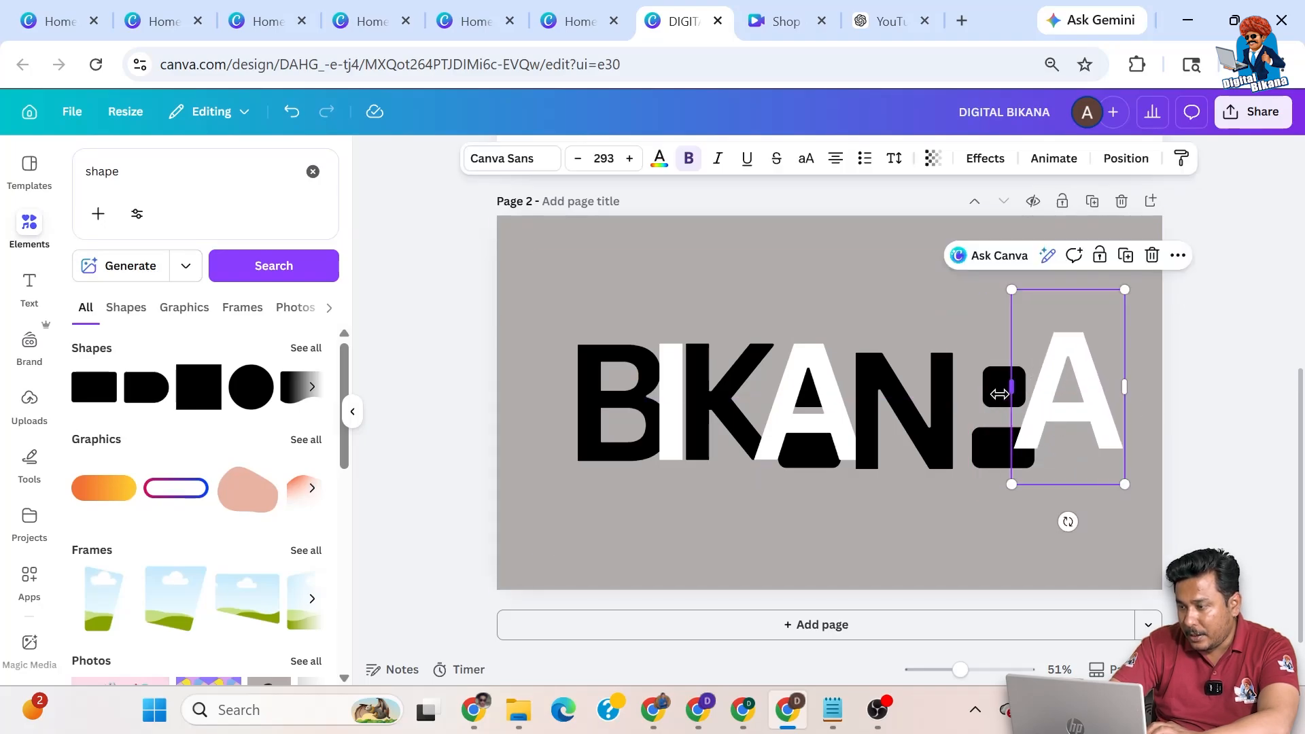
pyautogui.moveTo(996, 395); pyautogui.dragTo(944, 293)
pyautogui.click(1064, 375)
pyautogui.moveTo(1064, 375); pyautogui.dragTo(1006, 399)
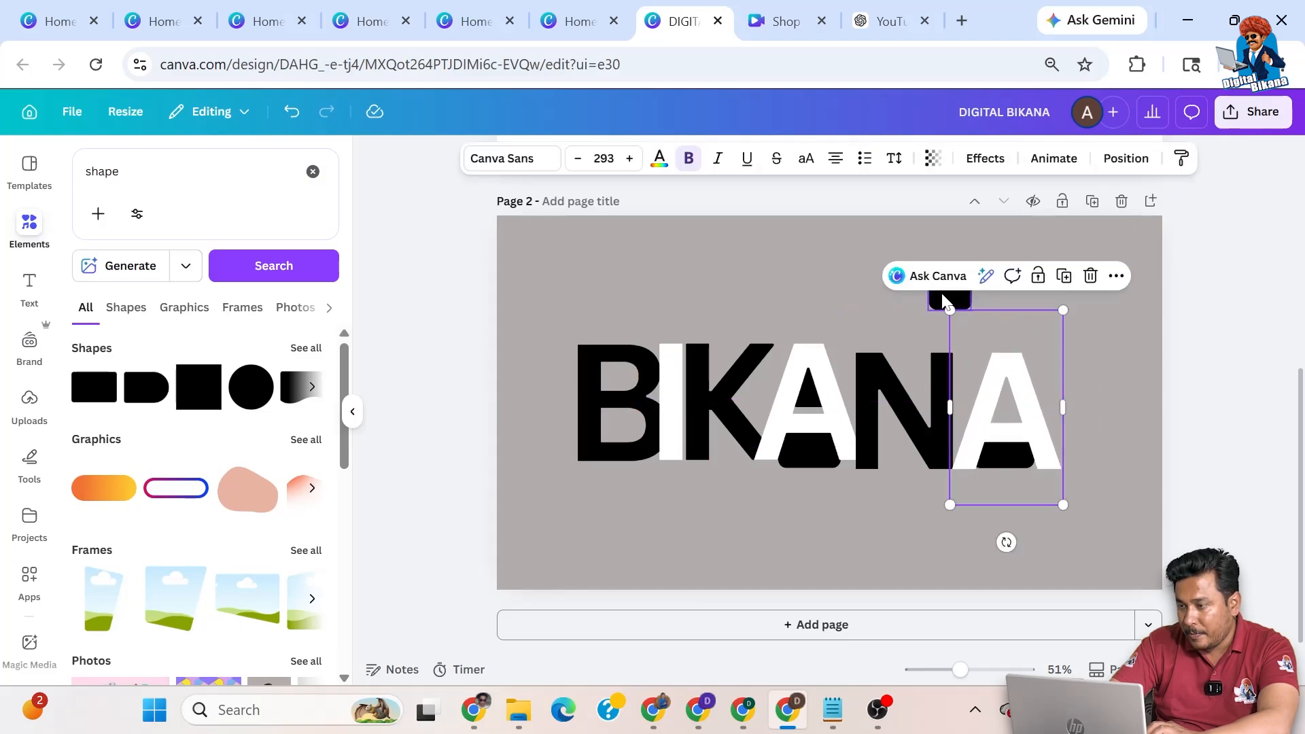
pyautogui.moveTo(945, 306); pyautogui.dragTo(1007, 406)
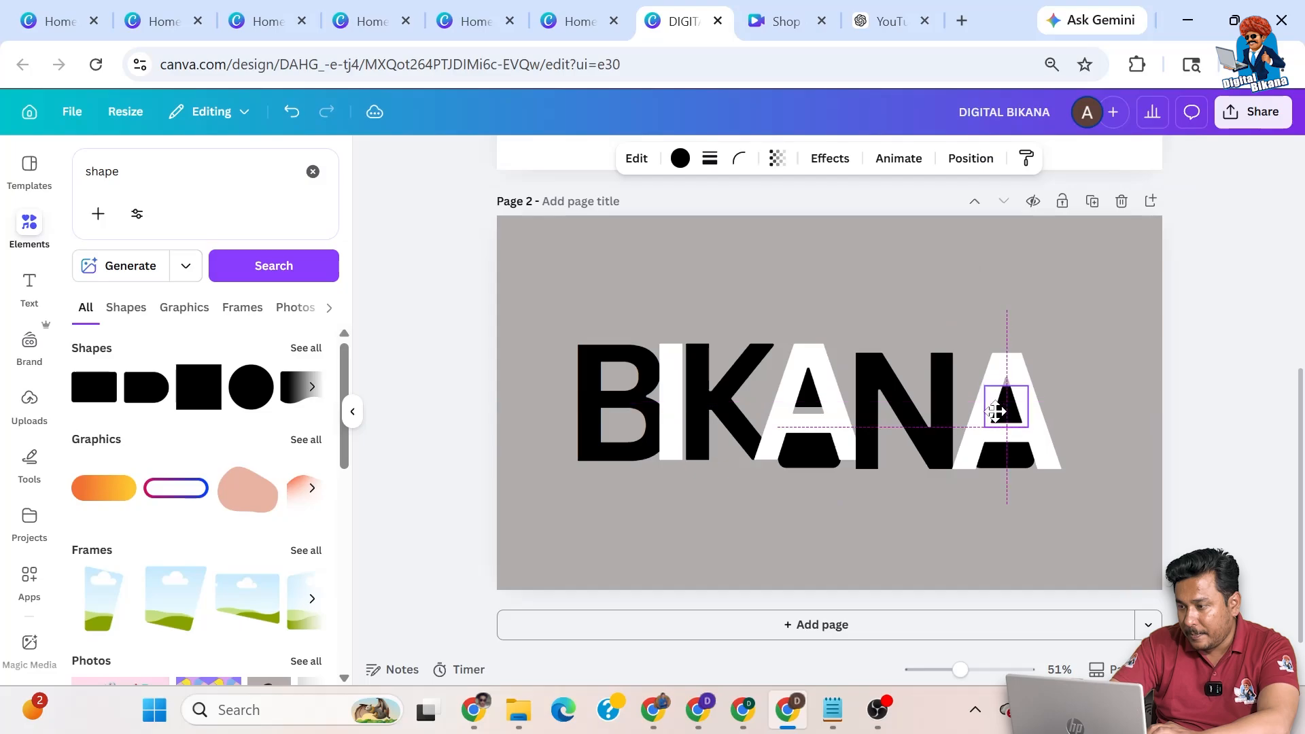
# Lower the first A to the base of the N and fit its upper black rectangle to its opening
pyautogui.moveTo(812, 414); pyautogui.dragTo(909, 292)
pyautogui.moveTo(806, 394); pyautogui.dragTo(1009, 297)
pyautogui.moveTo(908, 286); pyautogui.dragTo(813, 415)
pyautogui.moveTo(1006, 297); pyautogui.dragTo(804, 407)
pyautogui.moveTo(809, 386); pyautogui.dragTo(809, 382)
# Send the last A to the back and extend its upper black rectangle upward to cover the whole opening
pyautogui.click(1040, 408)
pyautogui.click(1116, 275)
pyautogui.moveTo(1107, 460)
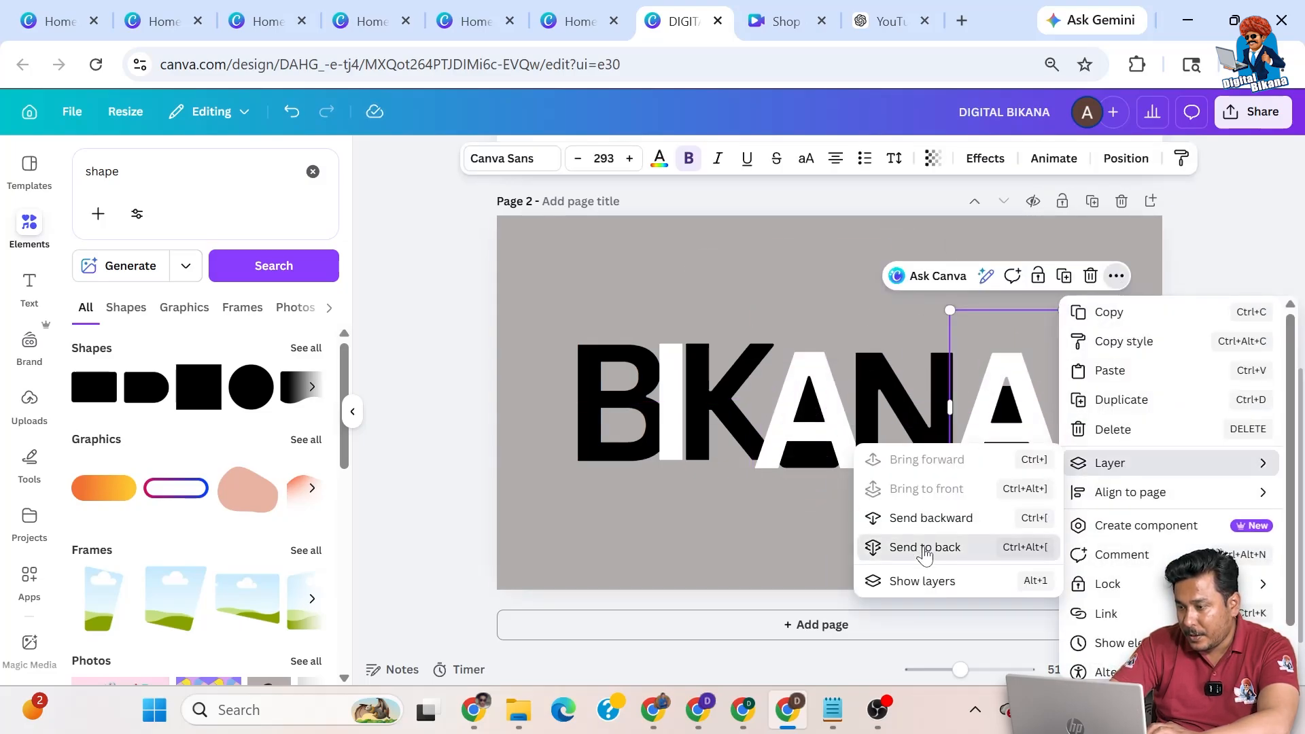
pyautogui.click(927, 544)
pyautogui.click(1009, 409)
pyautogui.moveTo(1005, 386); pyautogui.dragTo(1005, 378)
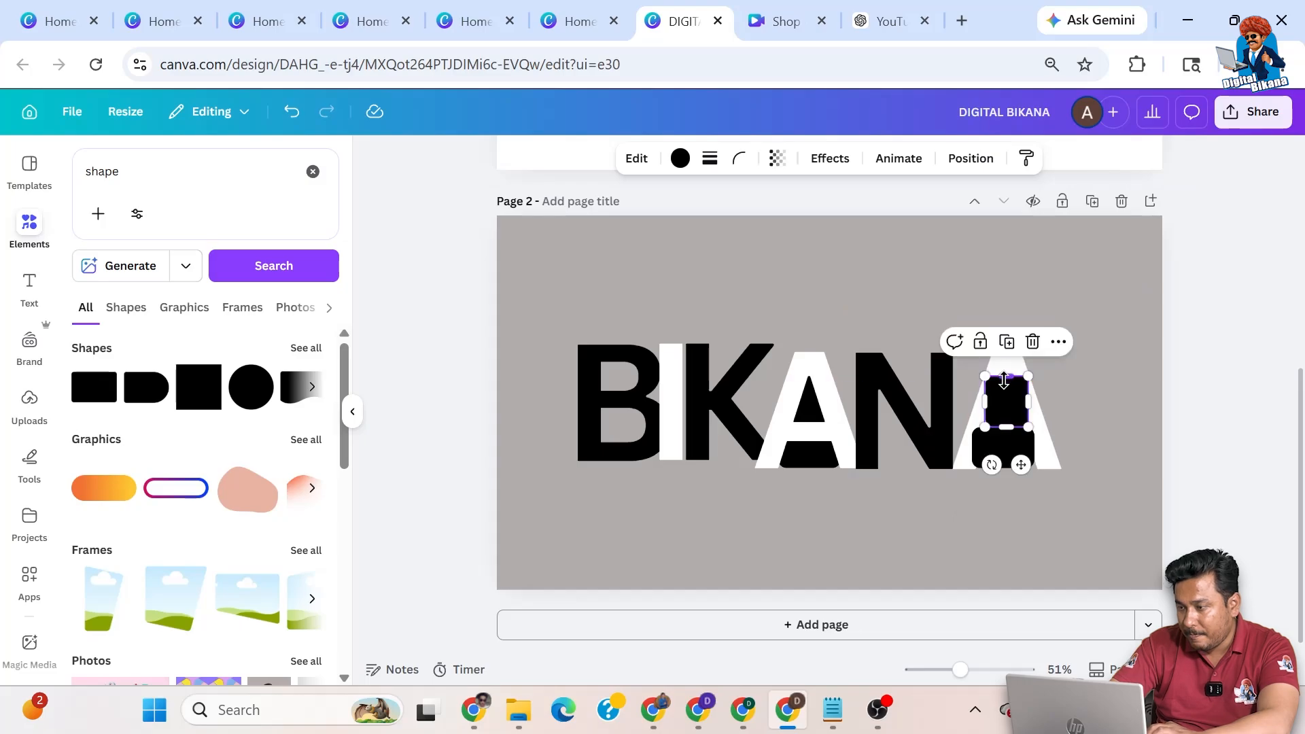
# Bring the last A to the front, over its black rectangles
pyautogui.click(1033, 373)
pyautogui.click(1116, 277)
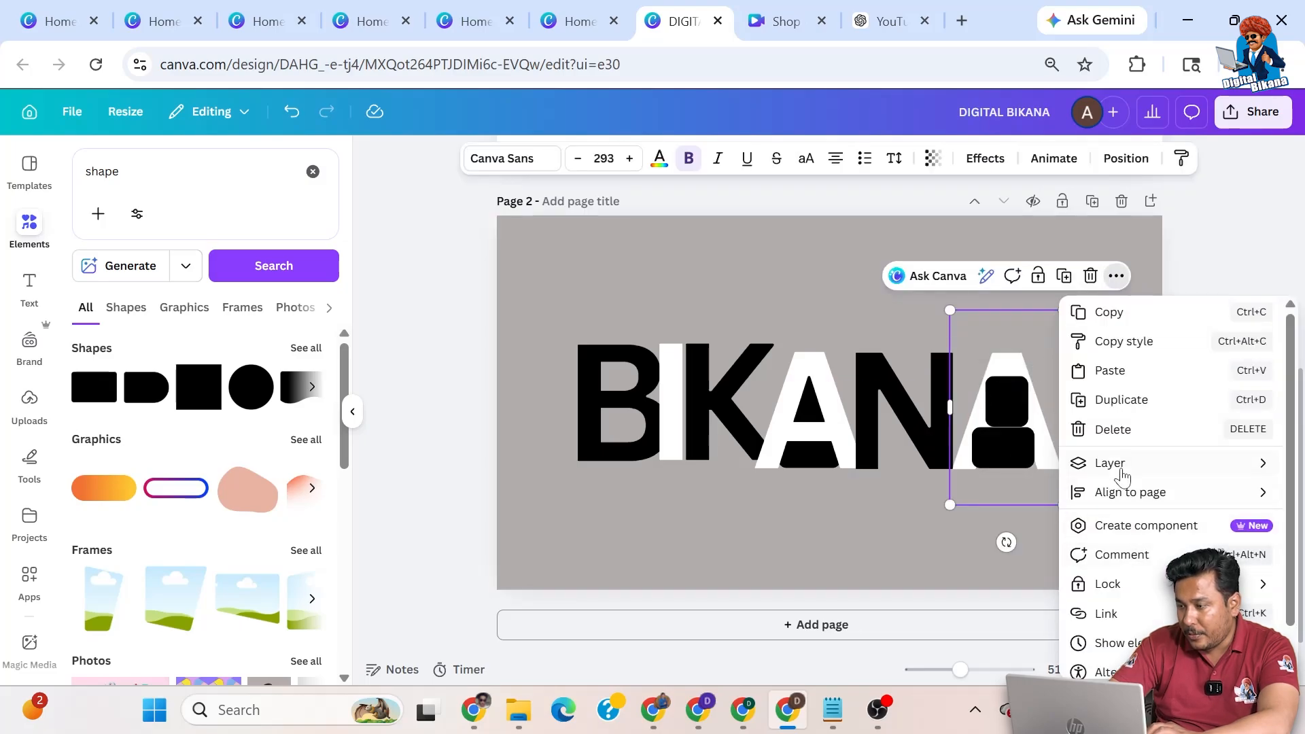
pyautogui.moveTo(1122, 476)
pyautogui.click(965, 490)
pyautogui.click(1130, 440)
# Refit the lower black rectangle of the last A so it fills the gap between the letter's legs
pyautogui.click(1032, 452)
pyautogui.moveTo(1028, 437); pyautogui.dragTo(1025, 401)
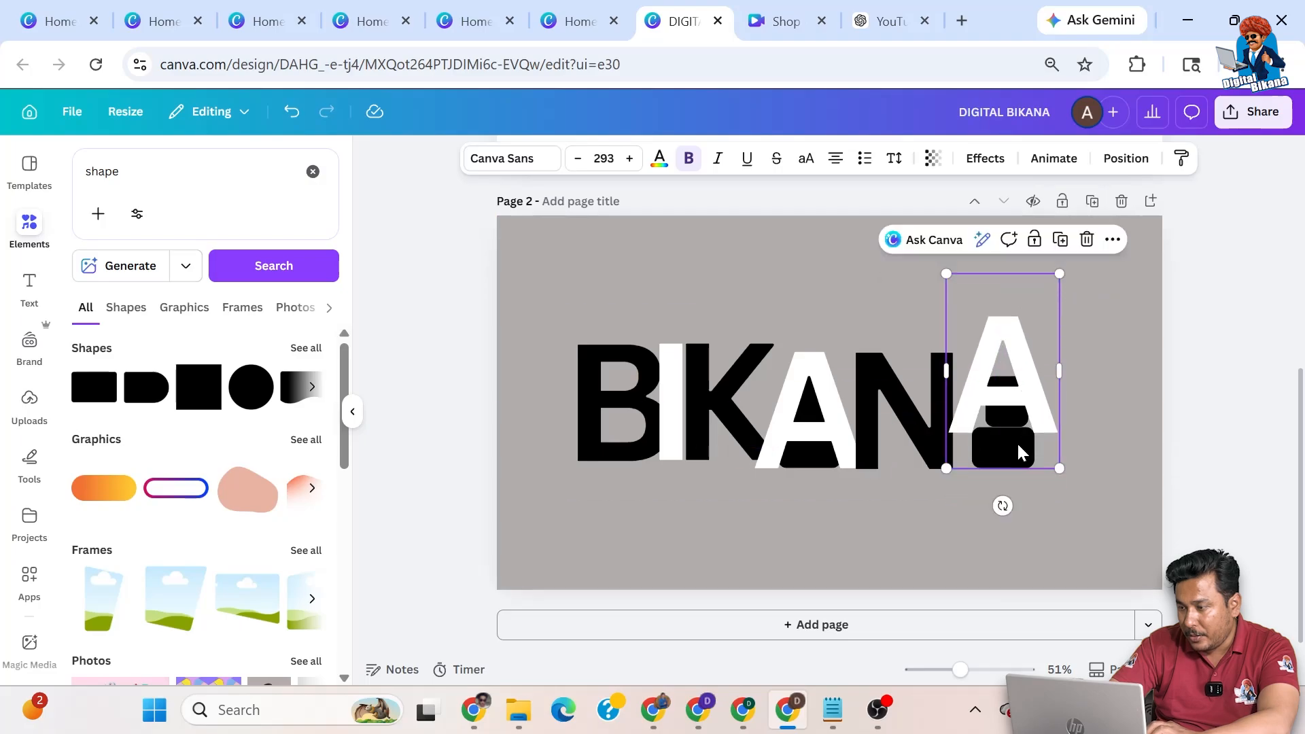
pyautogui.moveTo(1019, 454); pyautogui.dragTo(1005, 536)
pyautogui.moveTo(1011, 375); pyautogui.dragTo(1012, 412)
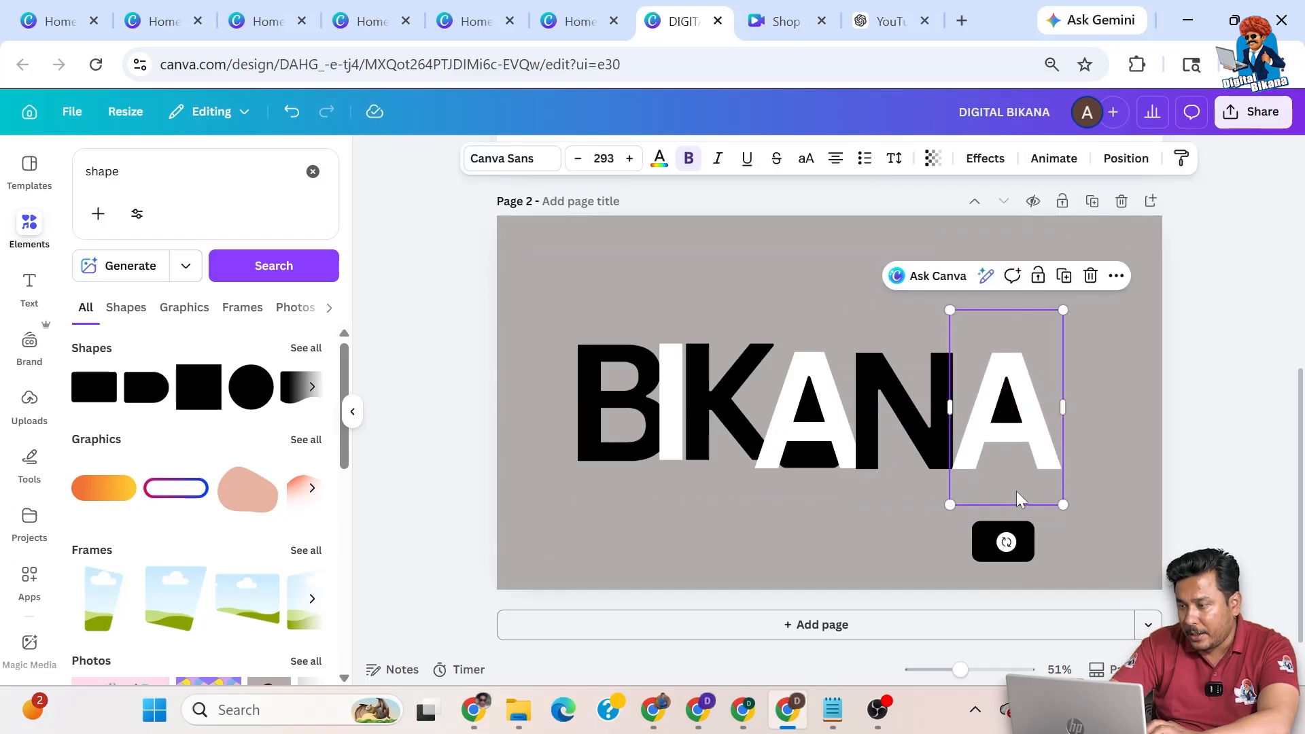
pyautogui.moveTo(986, 543); pyautogui.dragTo(1046, 447)
pyautogui.moveTo(975, 448); pyautogui.dragTo(967, 448)
# Reposition and widen the lower black rectangle of the first A to fill the gap between its legs
pyautogui.click(809, 460)
pyautogui.moveTo(809, 461); pyautogui.dragTo(808, 391)
pyautogui.moveTo(803, 454); pyautogui.dragTo(803, 539)
pyautogui.moveTo(807, 337); pyautogui.dragTo(807, 406)
pyautogui.moveTo(789, 528); pyautogui.dragTo(789, 443)
pyautogui.moveTo(776, 445); pyautogui.dragTo(847, 448)
pyautogui.click(1186, 429)
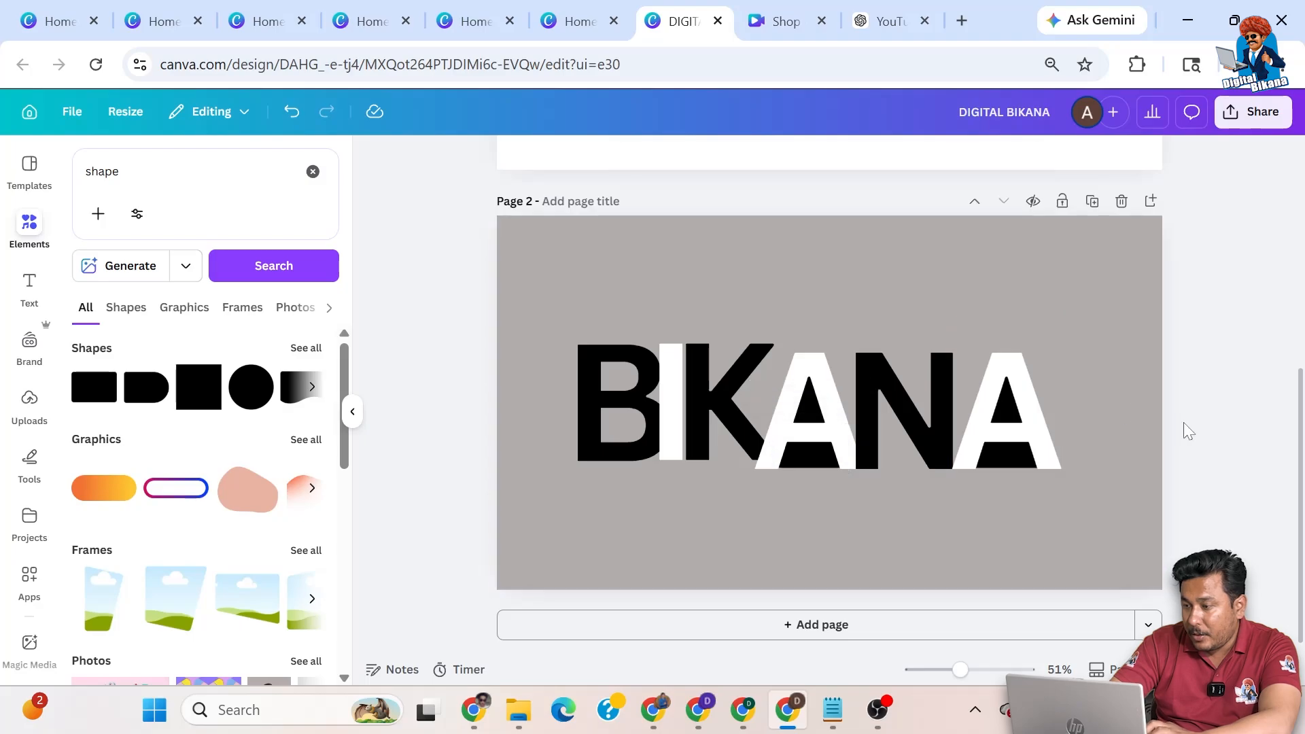
# Shift the K, I and B down to line up with the other letters, keeping the three overlapping
pyautogui.click(706, 406)
pyautogui.moveTo(703, 406); pyautogui.dragTo(703, 415)
pyautogui.moveTo(635, 388); pyautogui.dragTo(667, 400)
pyautogui.moveTo(561, 406); pyautogui.dragTo(625, 402)
# Send the first A backward in the layer order so the K overlaps it
pyautogui.click(748, 415)
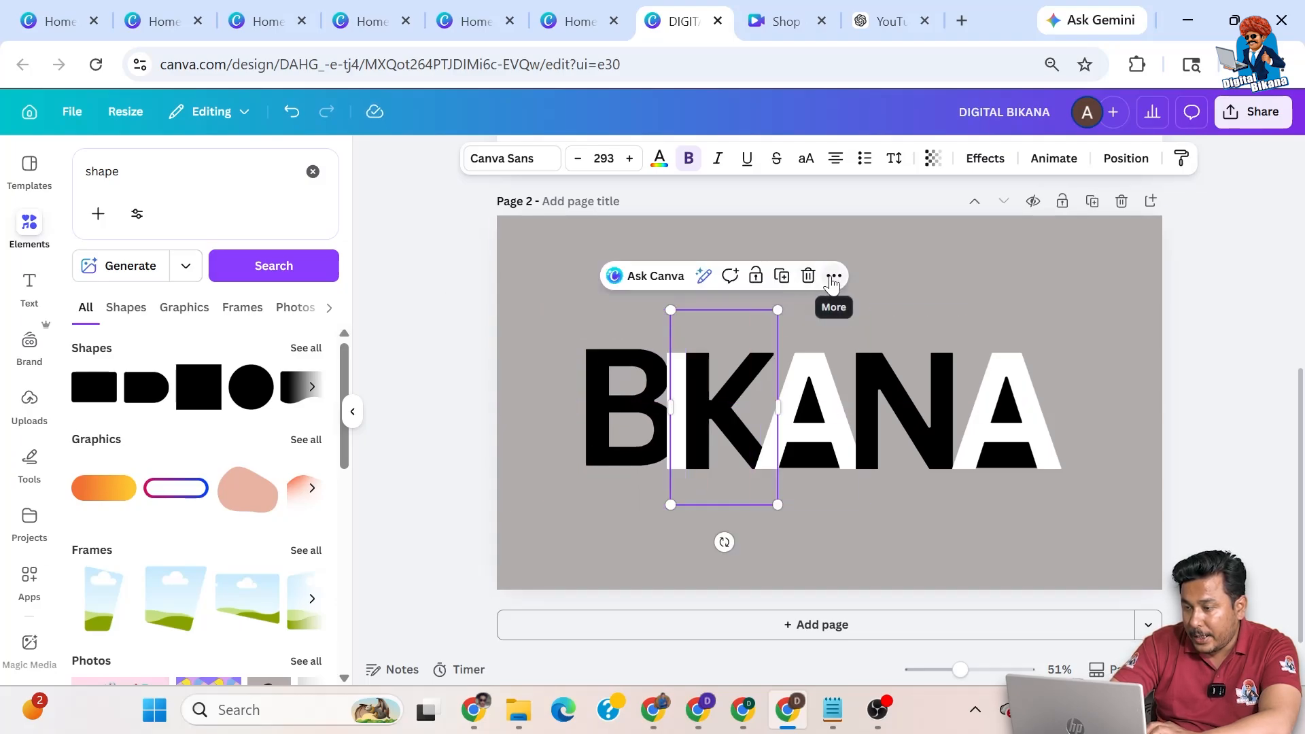
pyautogui.click(813, 390)
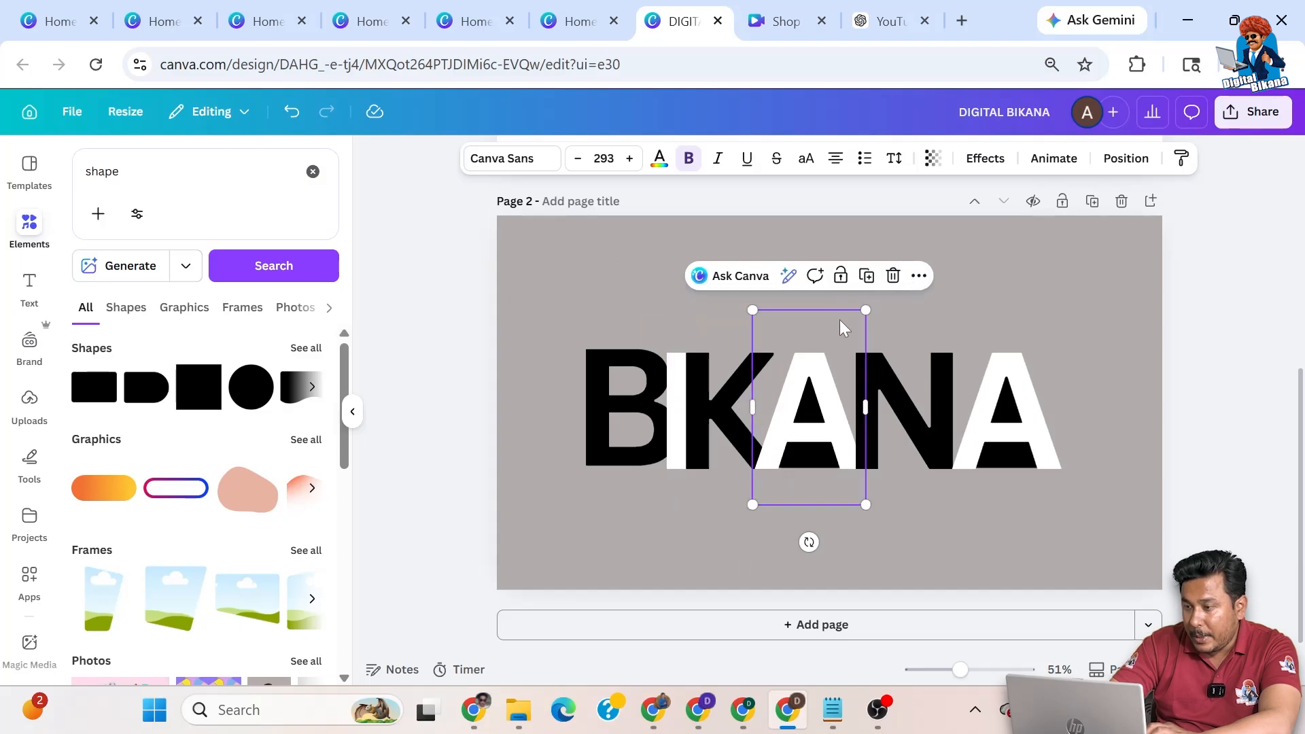
pyautogui.click(919, 275)
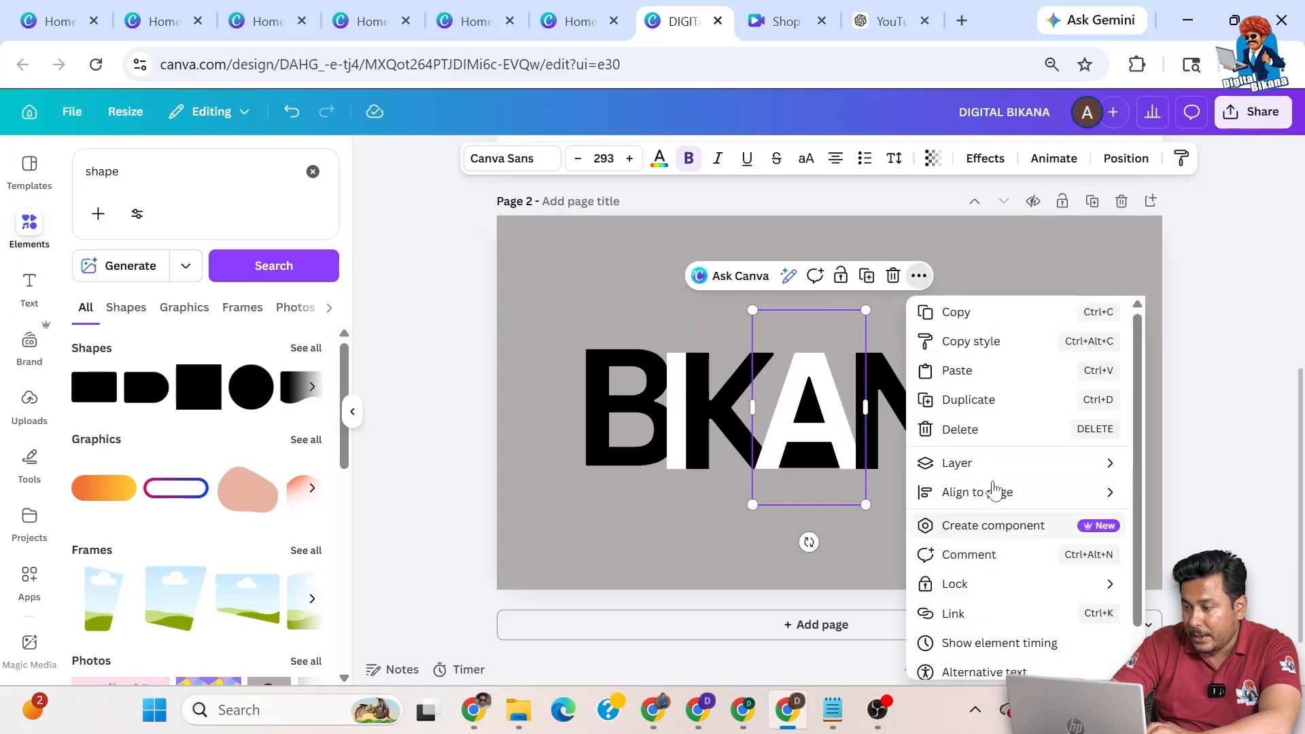
pyautogui.moveTo(985, 464)
pyautogui.click(733, 521)
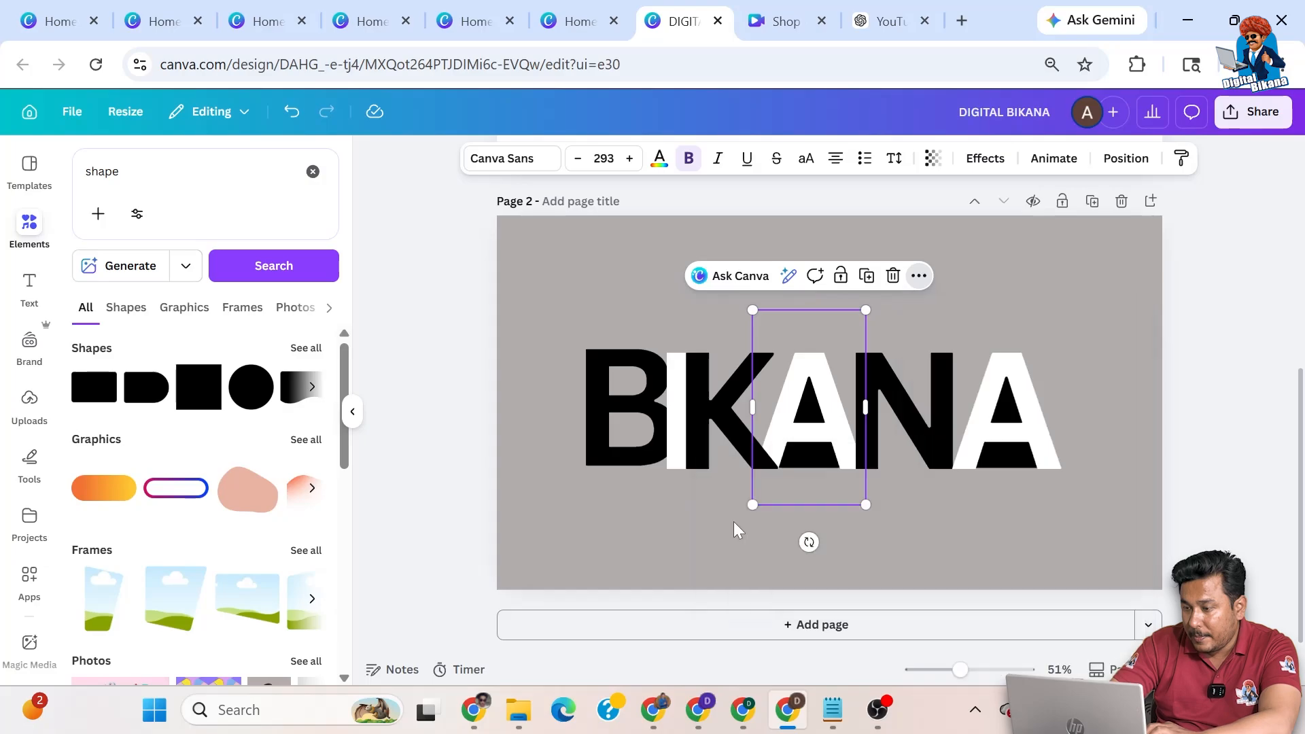
# Shift the N toward the first A, and the last A with its black rectangles toward the N, so the letters overlap
pyautogui.click(911, 411)
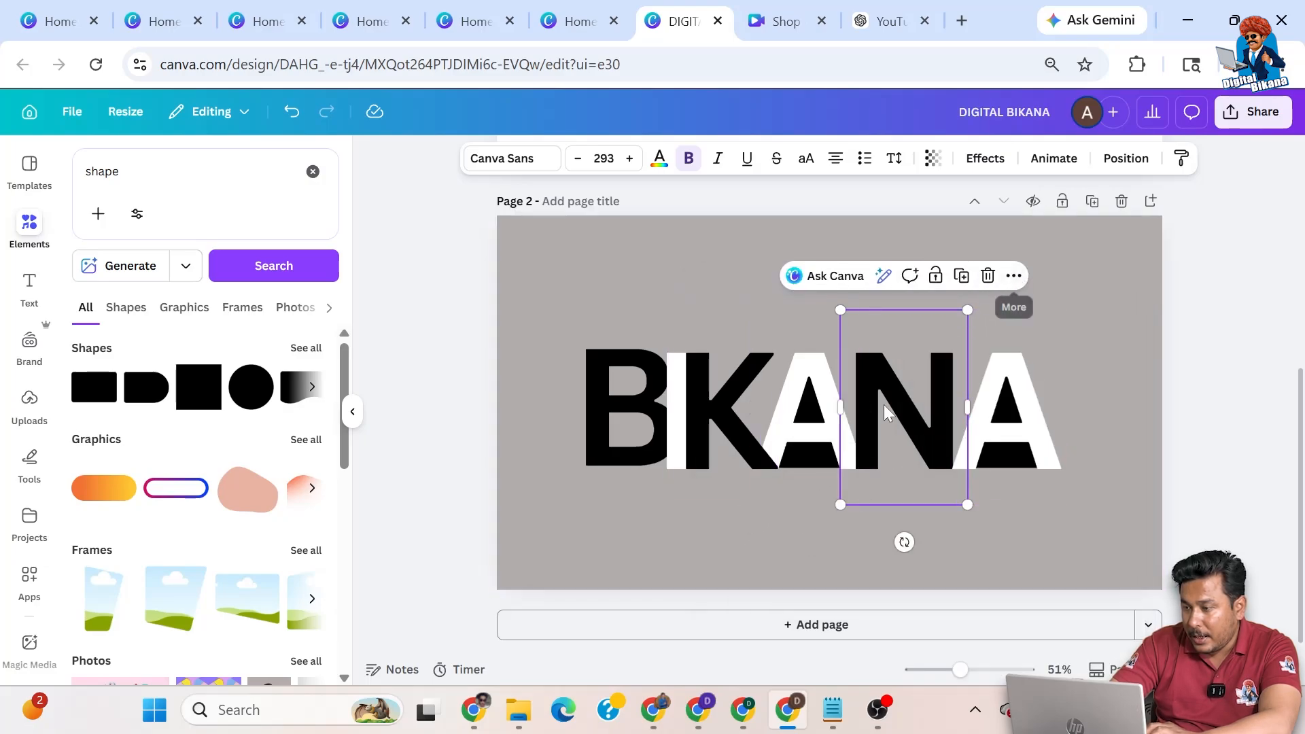
pyautogui.moveTo(914, 404); pyautogui.dragTo(908, 405)
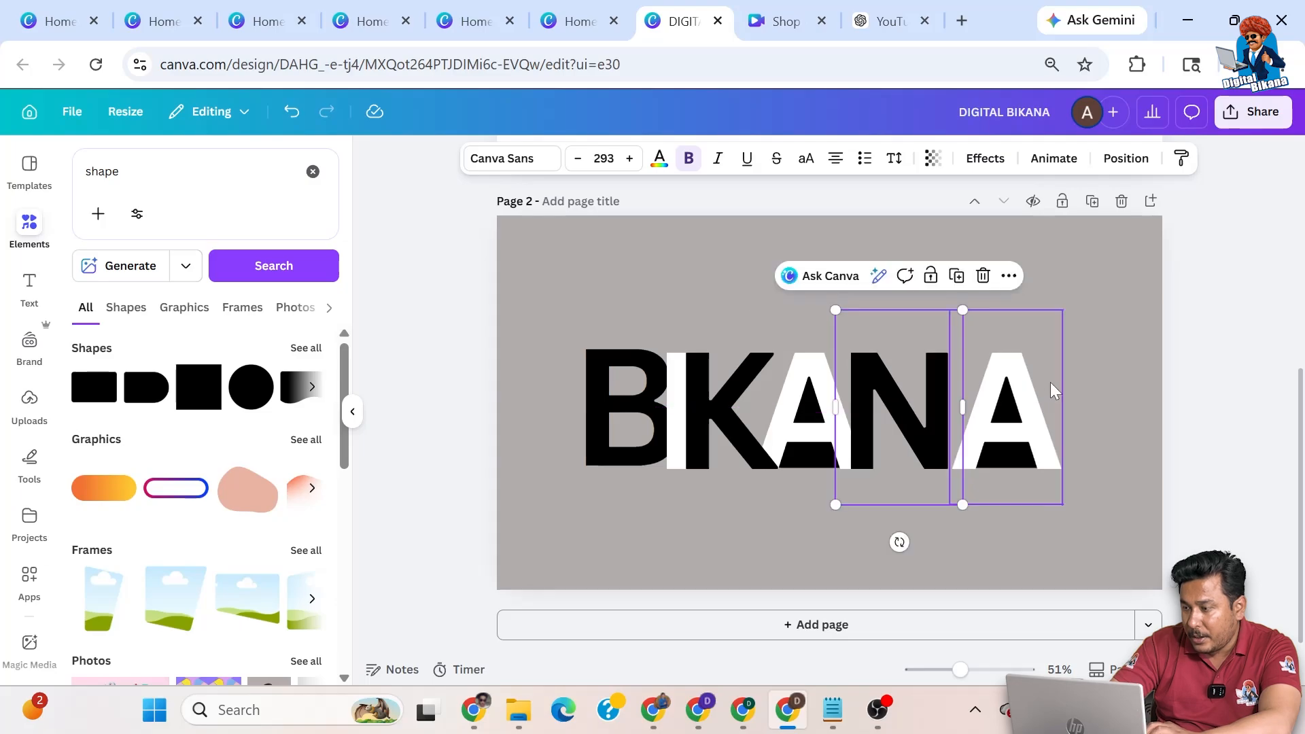
pyautogui.moveTo(1107, 325); pyautogui.dragTo(985, 465)
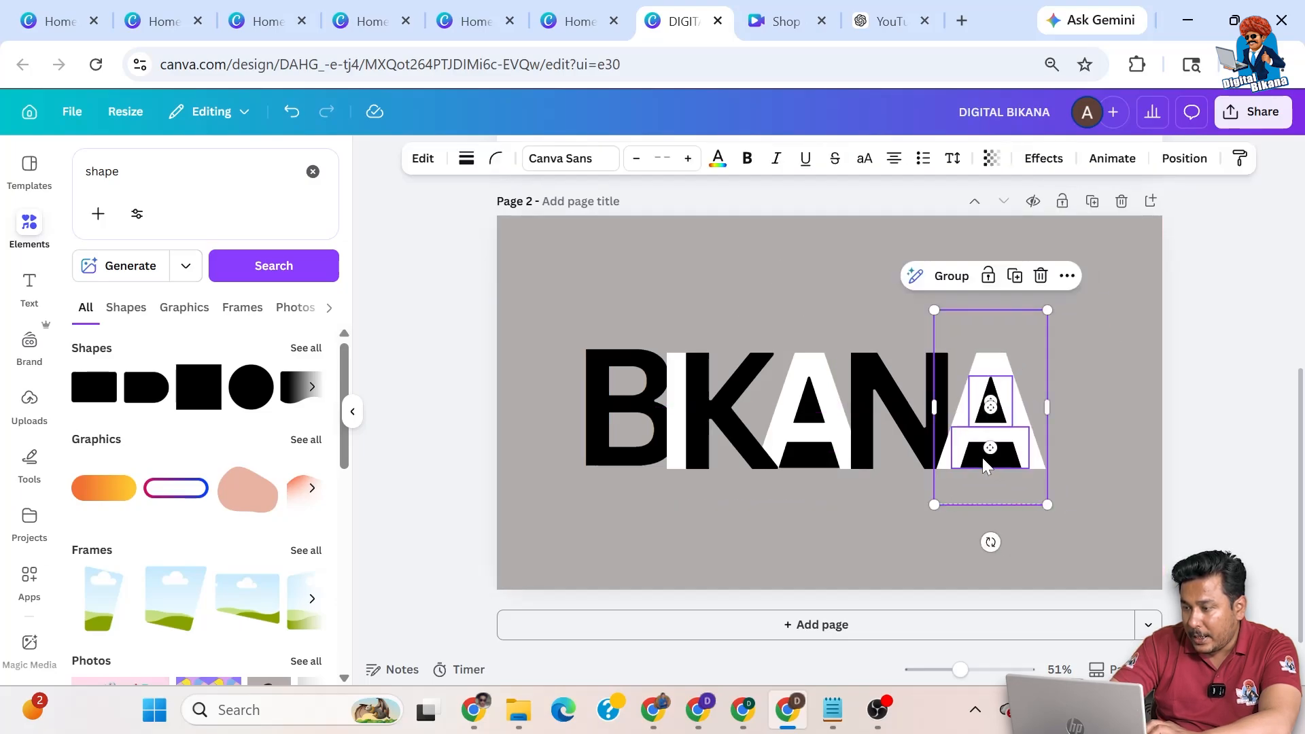
# Group the last A with its two black rectangles and send the group backward behind the N
pyautogui.click(1067, 276)
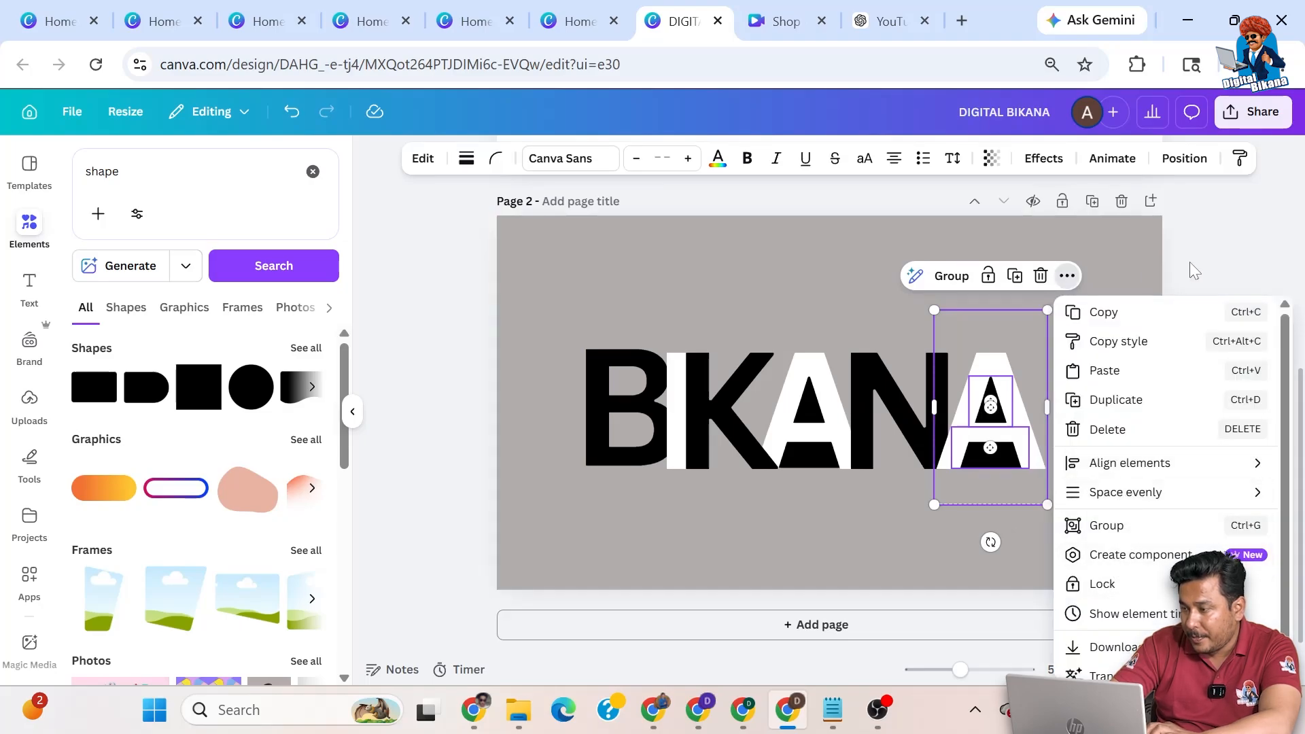
pyautogui.click(1119, 525)
pyautogui.click(1086, 276)
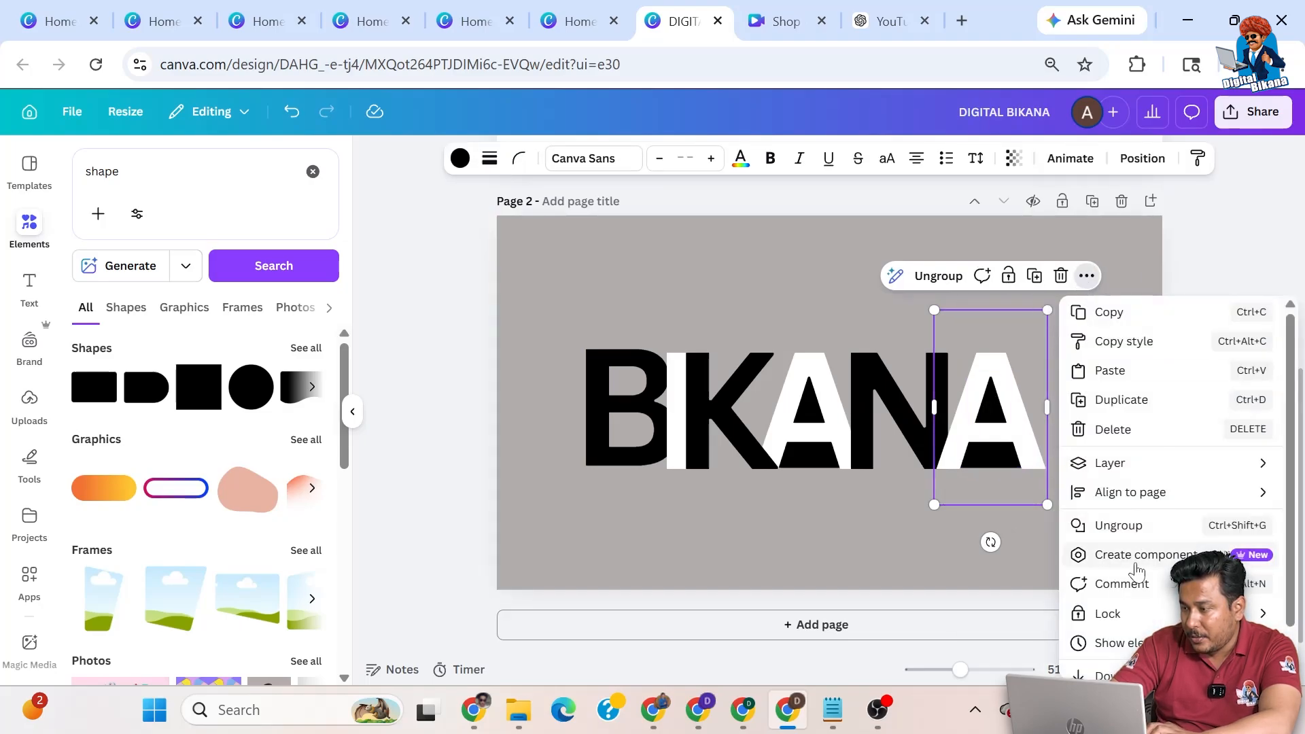
pyautogui.moveTo(1081, 465)
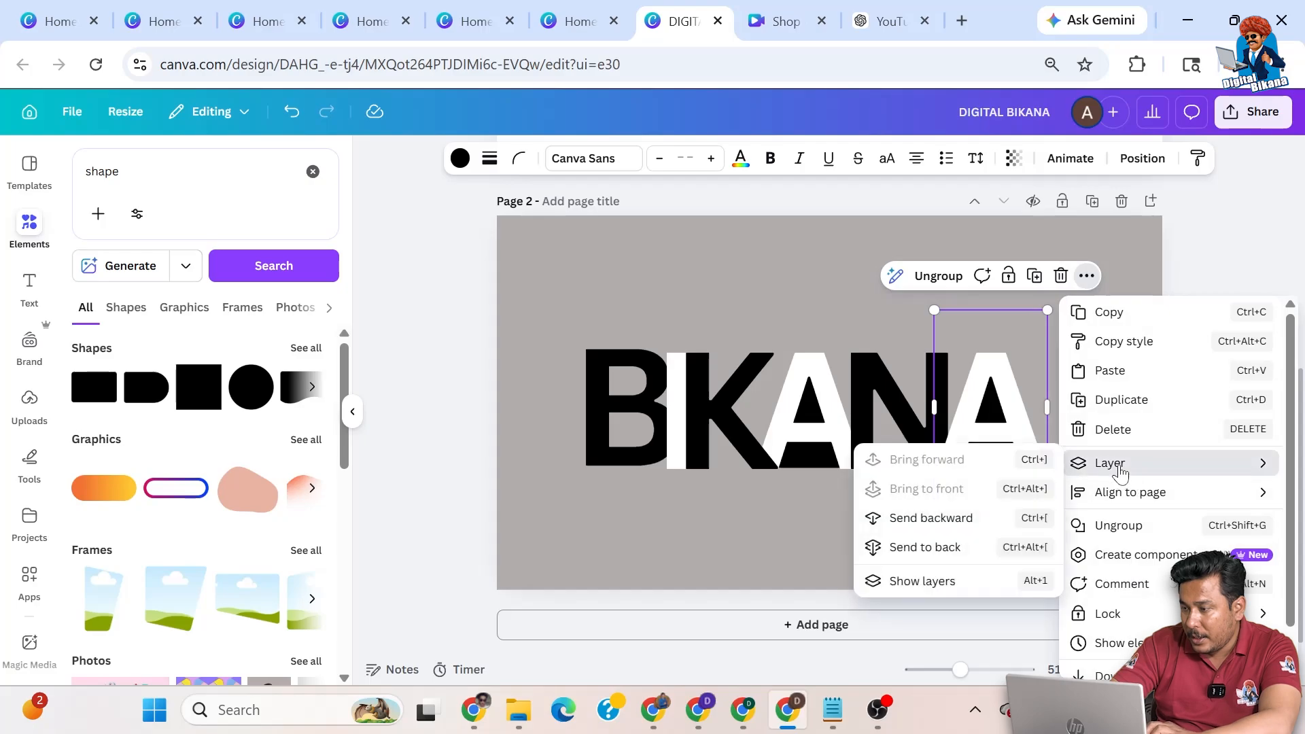
pyautogui.click(955, 519)
pyautogui.click(1227, 366)
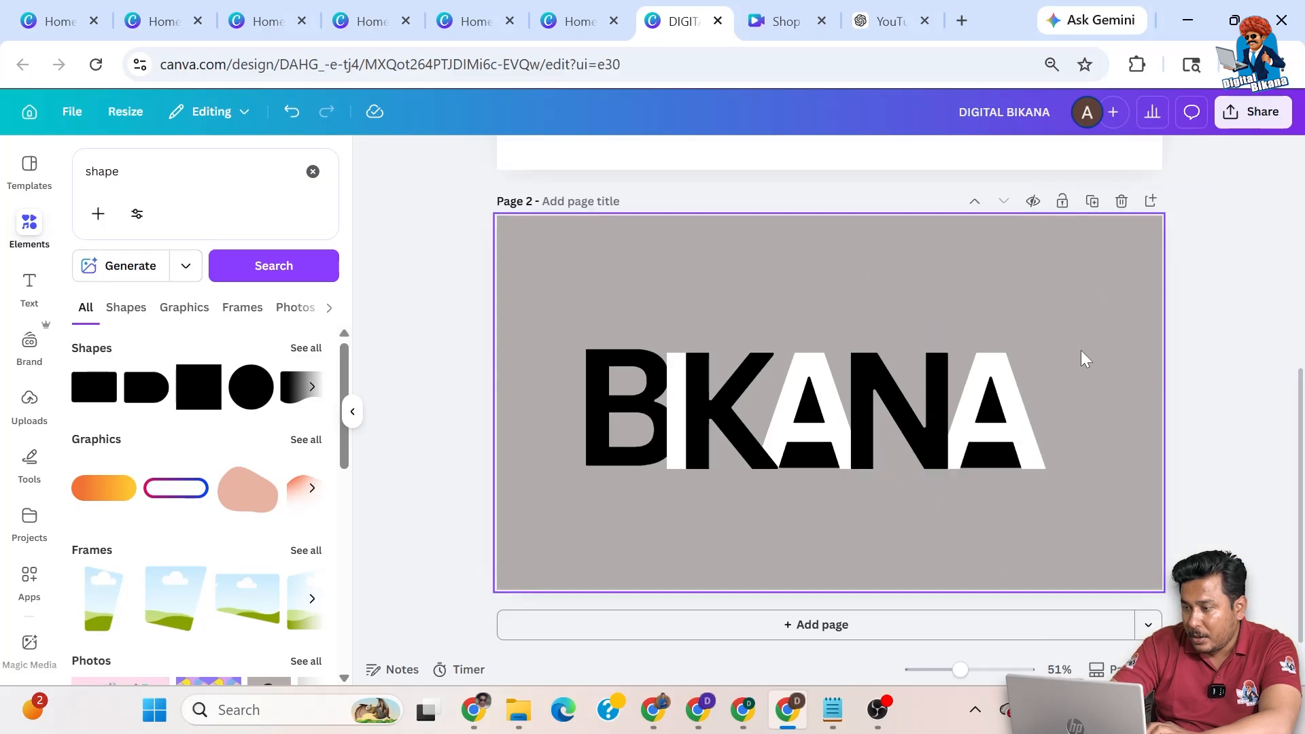
# Group all the BIKANA letters and their black rectangles into one object
pyautogui.moveTo(1084, 311); pyautogui.dragTo(577, 499)
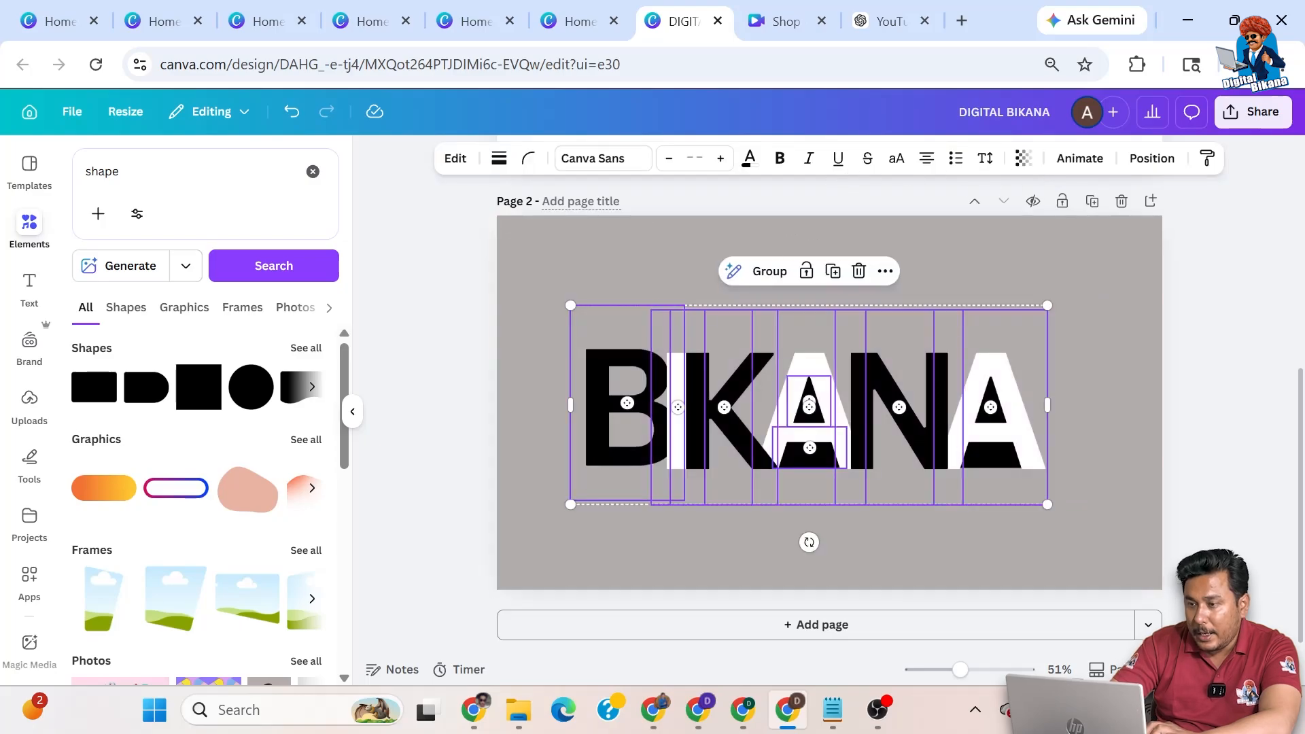
pyautogui.click(771, 273)
pyautogui.click(1226, 325)
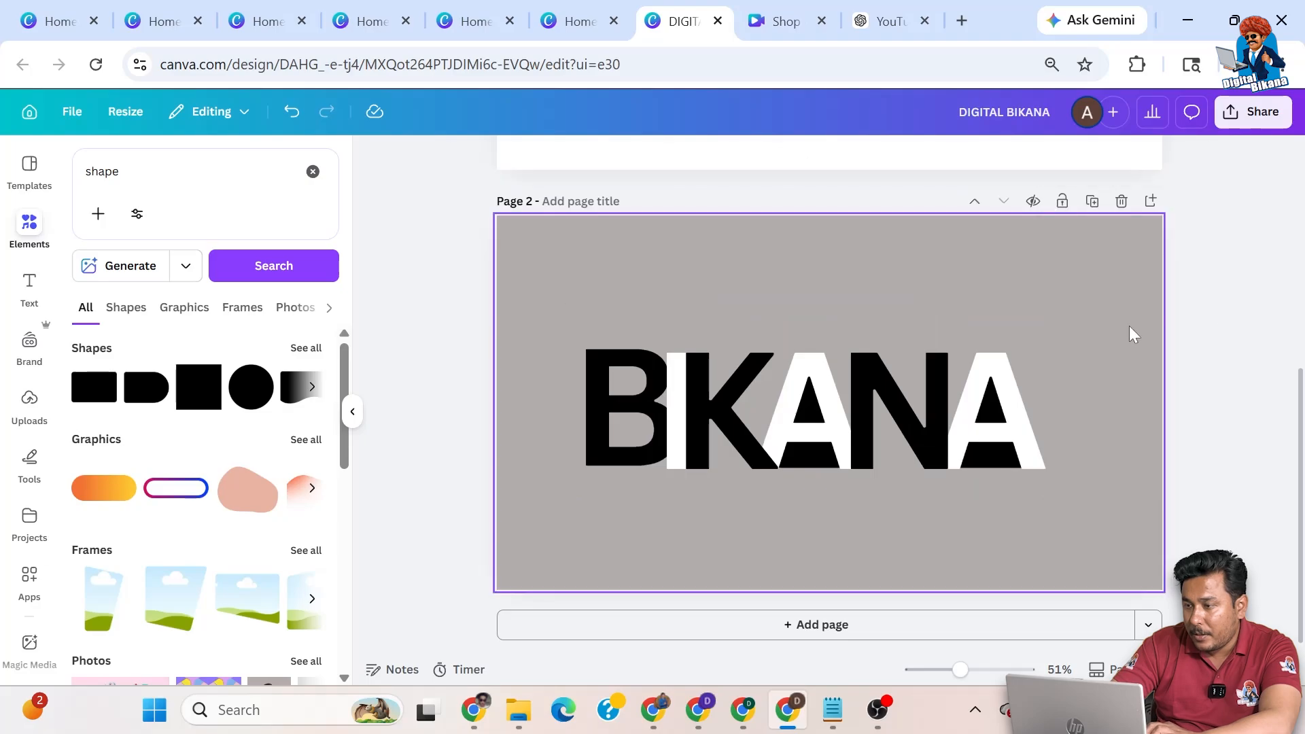
# Enlarge the BIKANA group to nearly the full page width and center it on page 2
pyautogui.moveTo(1127, 325); pyautogui.dragTo(544, 525)
pyautogui.click(1105, 304)
pyautogui.moveTo(425, 323); pyautogui.dragTo(1040, 468)
pyautogui.moveTo(985, 415); pyautogui.dragTo(1006, 400)
pyautogui.moveTo(1071, 492); pyautogui.dragTo(1157, 557)
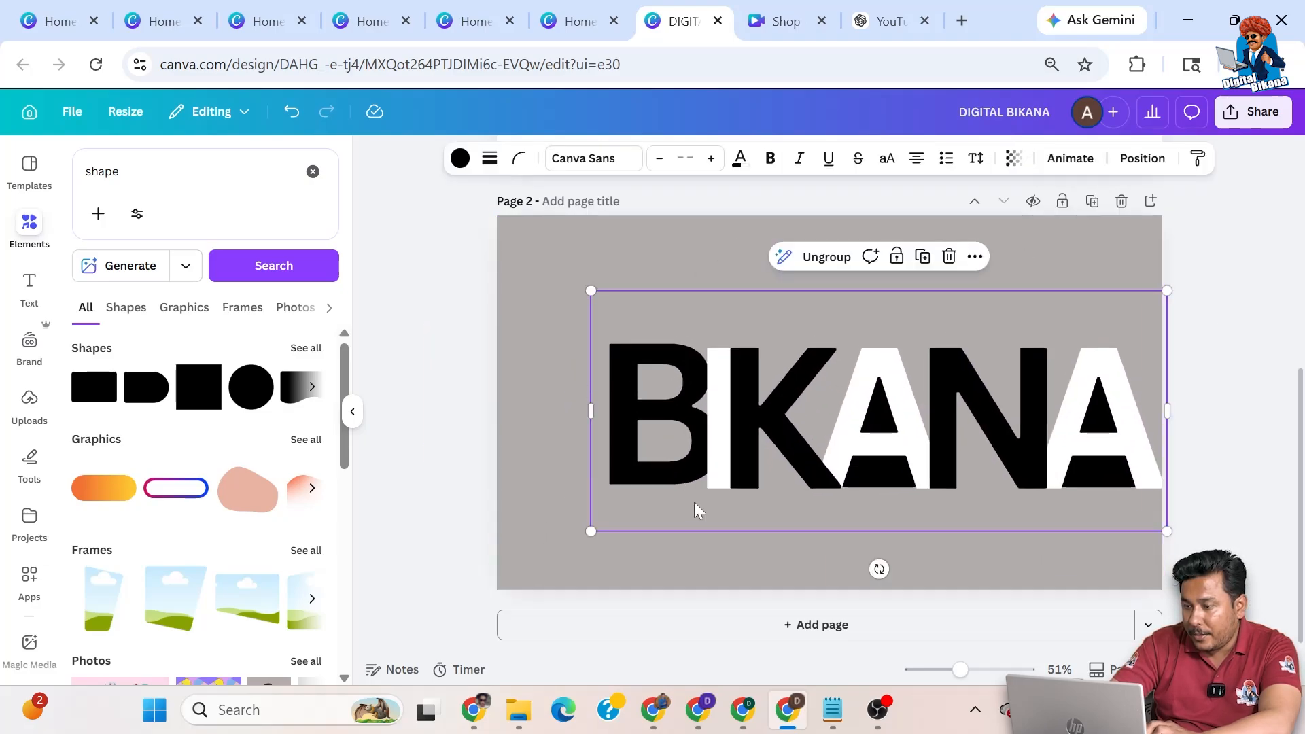
pyautogui.moveTo(586, 531); pyautogui.dragTo(530, 554)
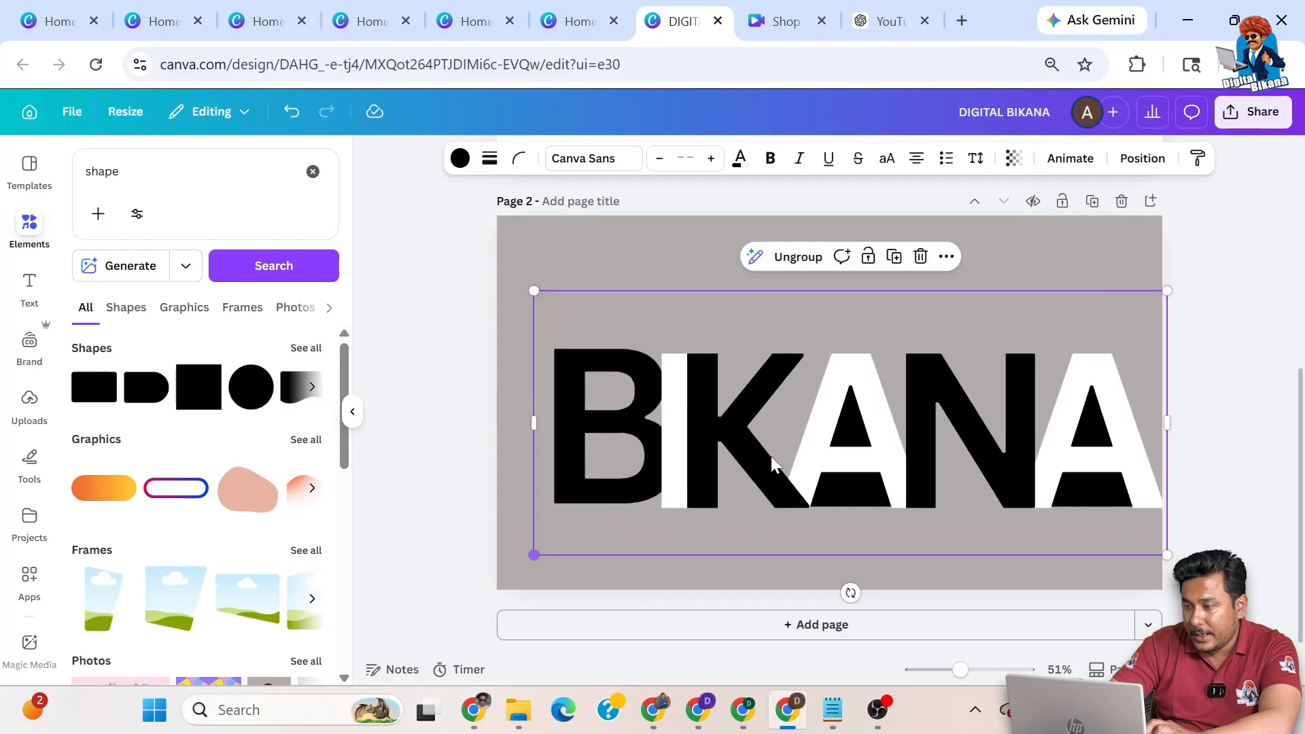
pyautogui.moveTo(838, 455); pyautogui.dragTo(837, 445)
# Download page 2 as a PNG with a transparent background
pyautogui.click(1252, 112)
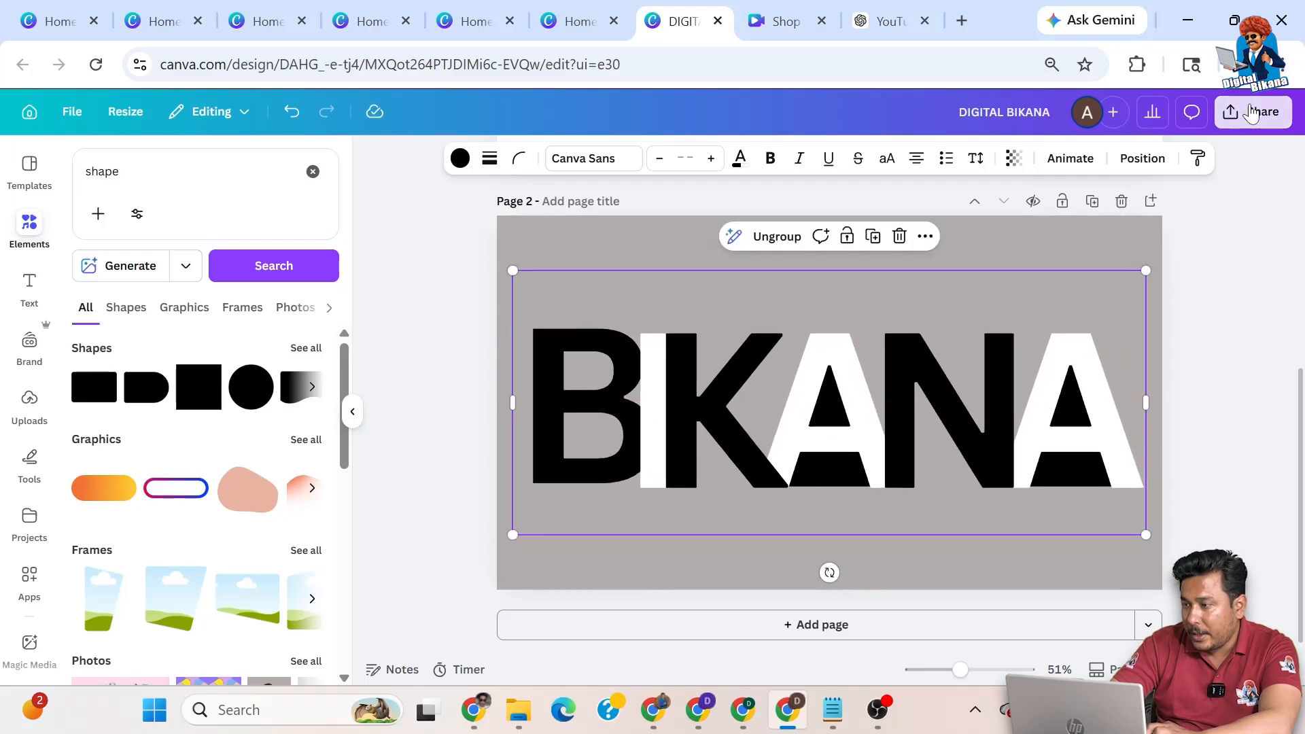
pyautogui.click(1007, 491)
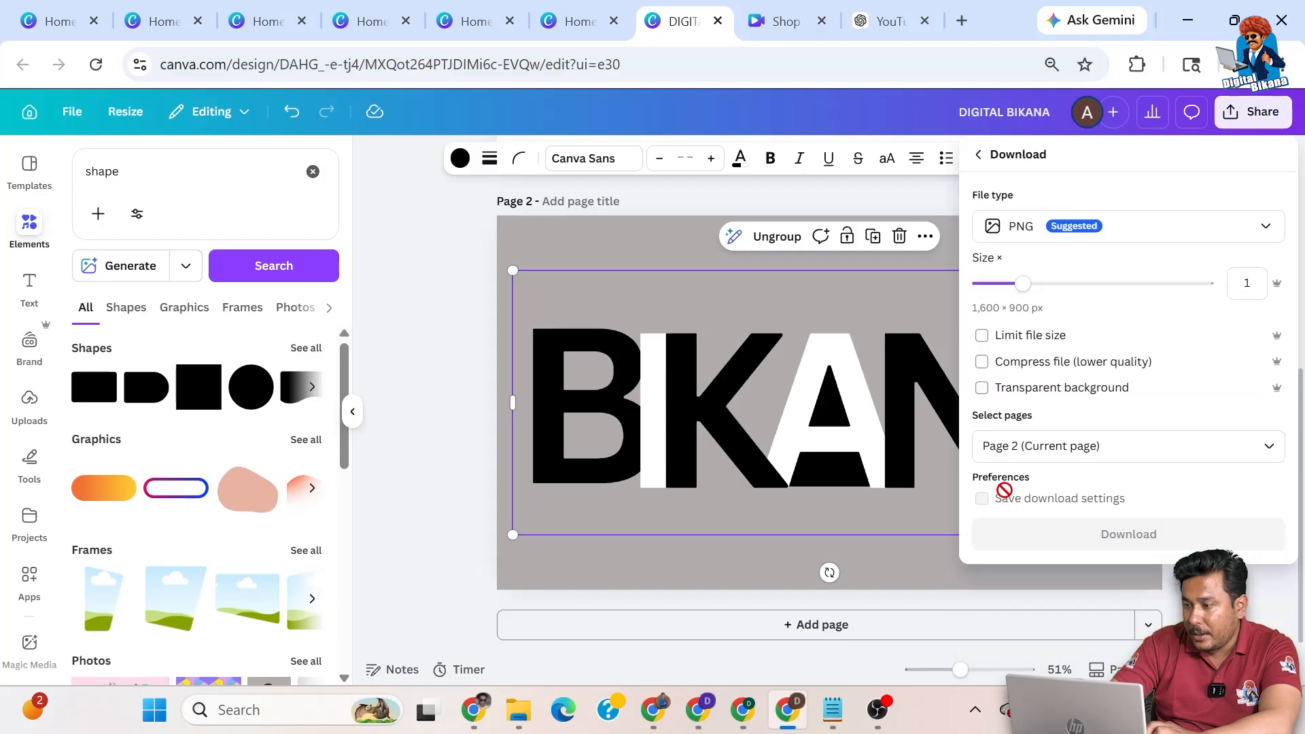
pyautogui.click(982, 388)
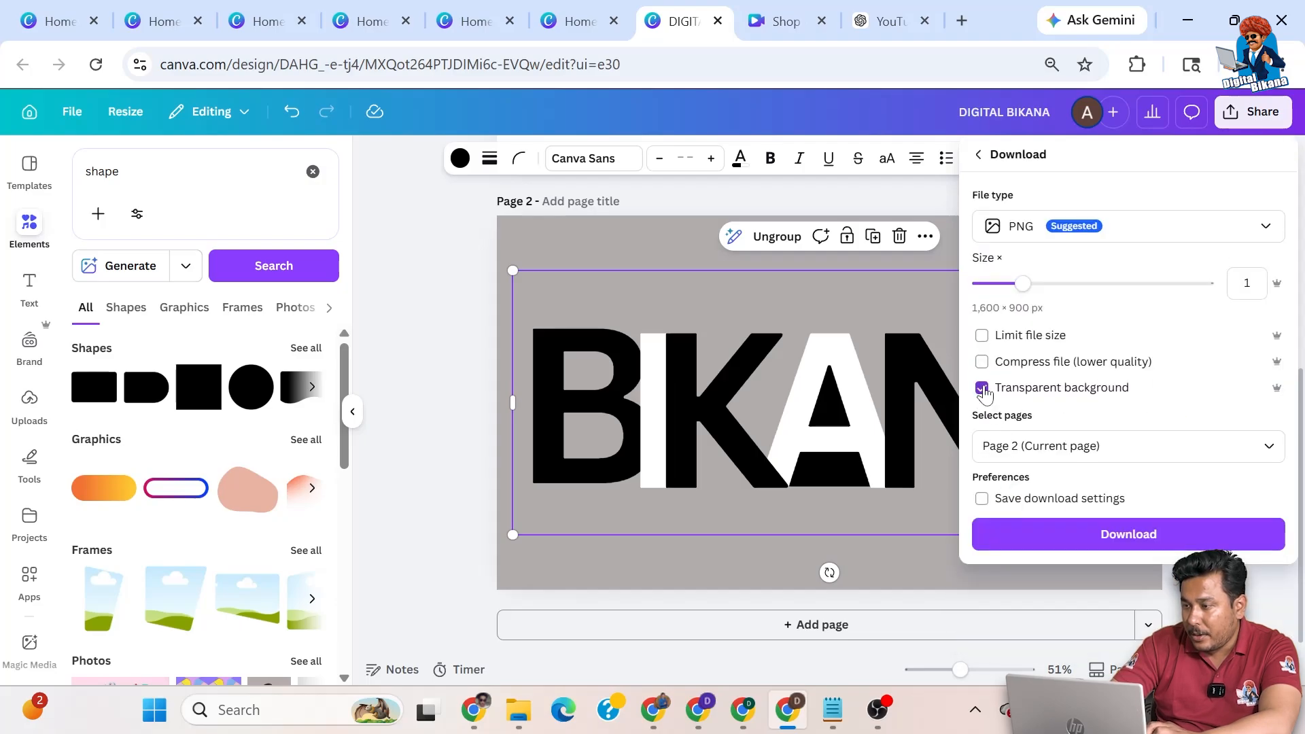
pyautogui.click(1140, 535)
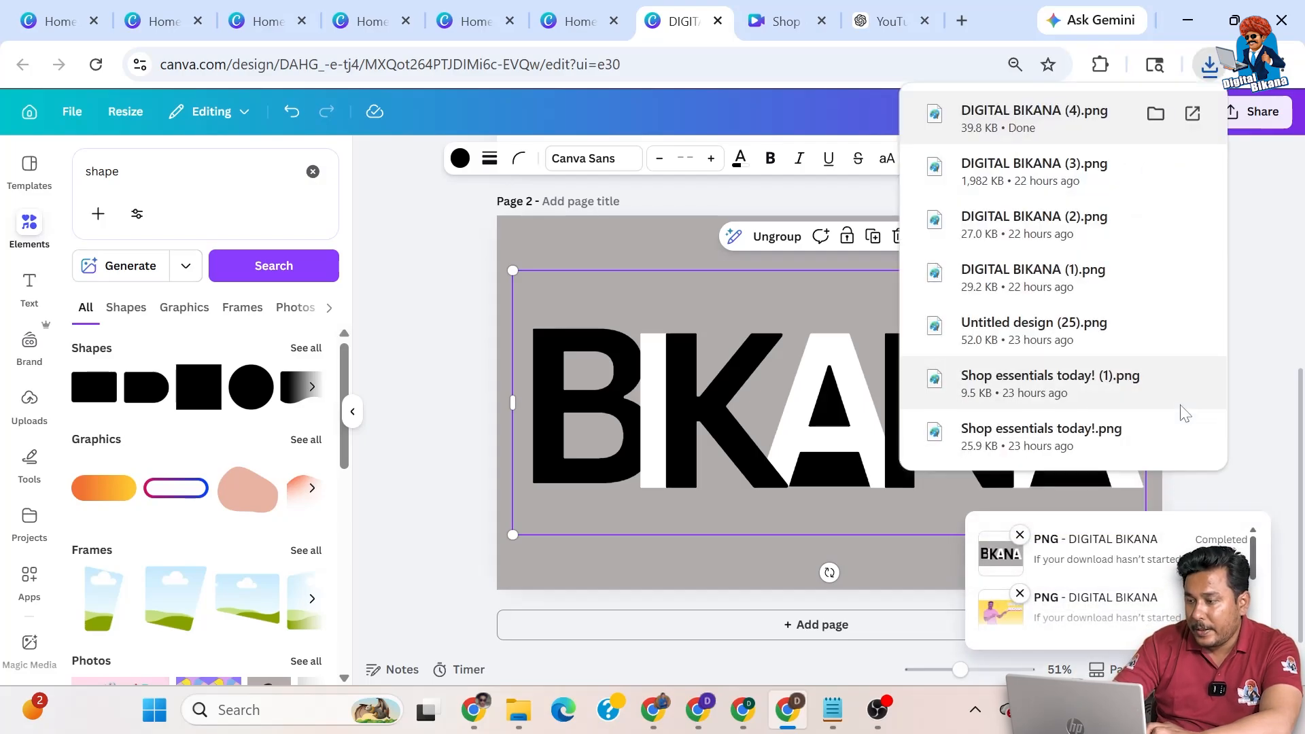
pyautogui.click(1250, 453)
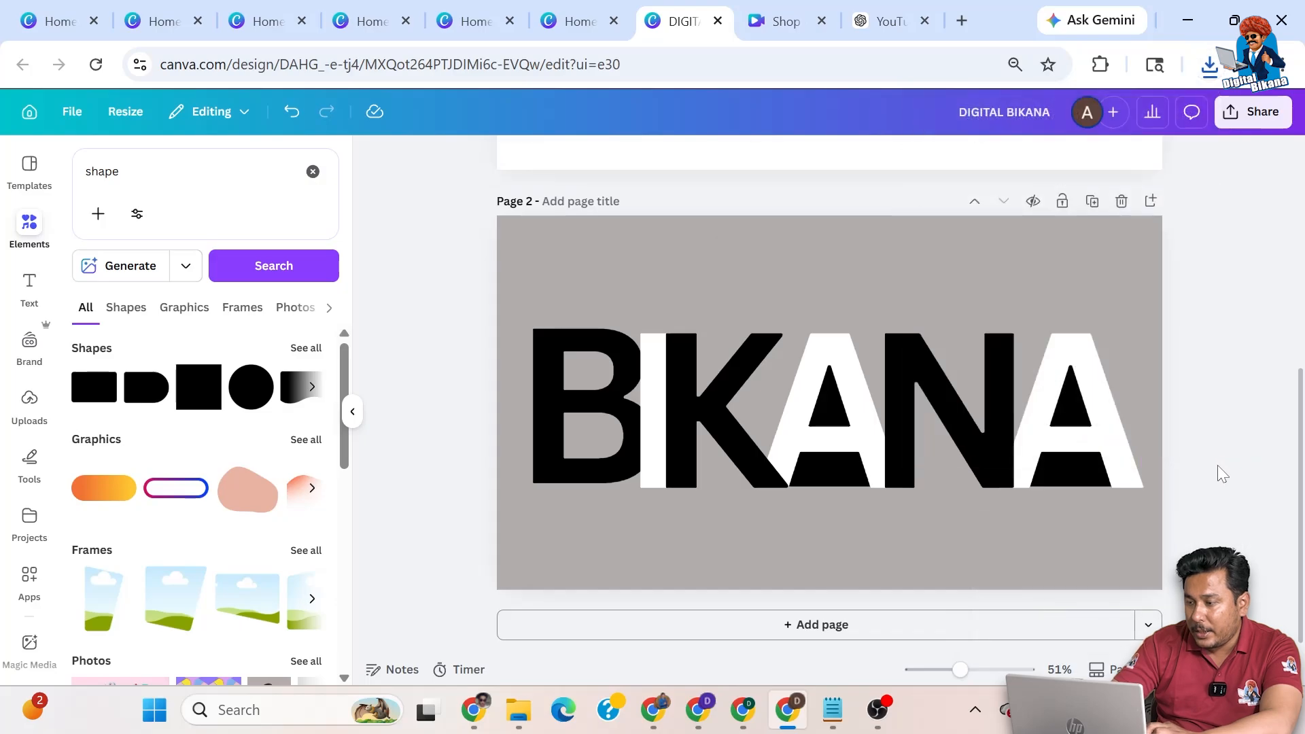
# Add a third page, upload the downloaded BIKANA PNG and place it on the new page
pyautogui.click(845, 628)
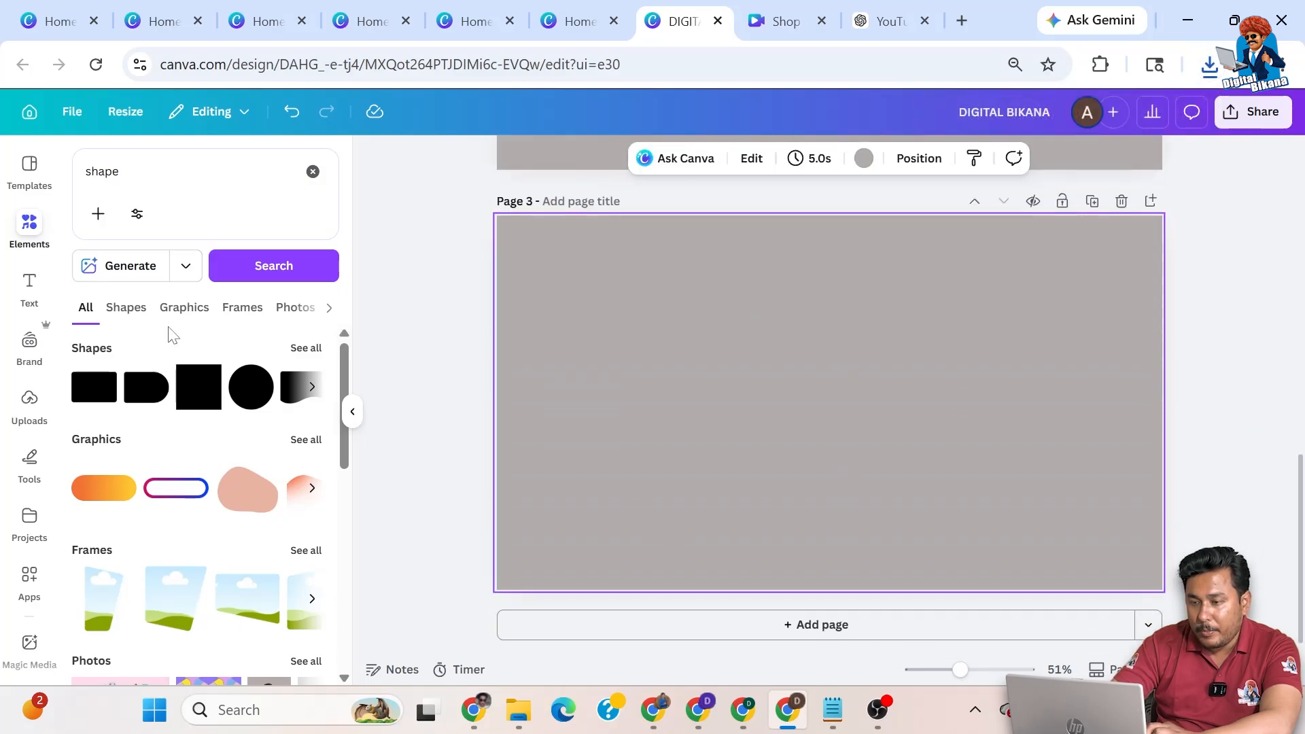
pyautogui.click(29, 402)
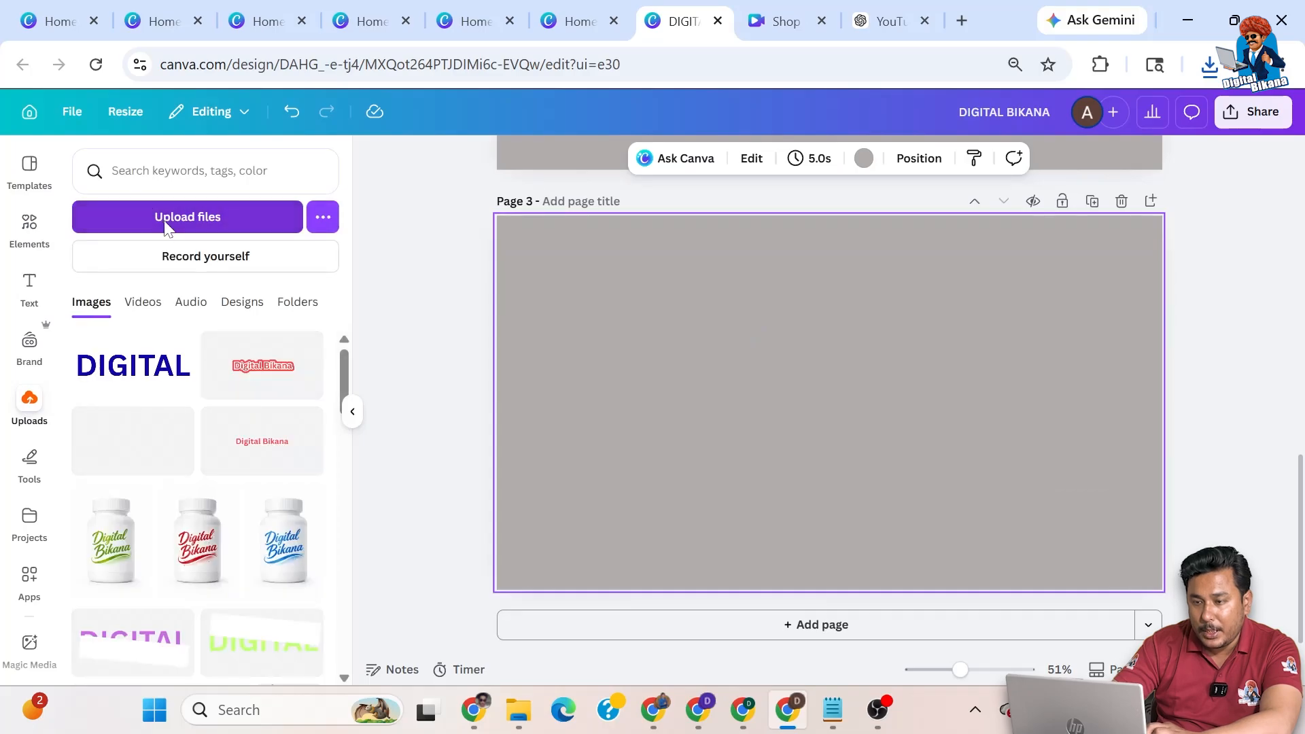
pyautogui.click(166, 218)
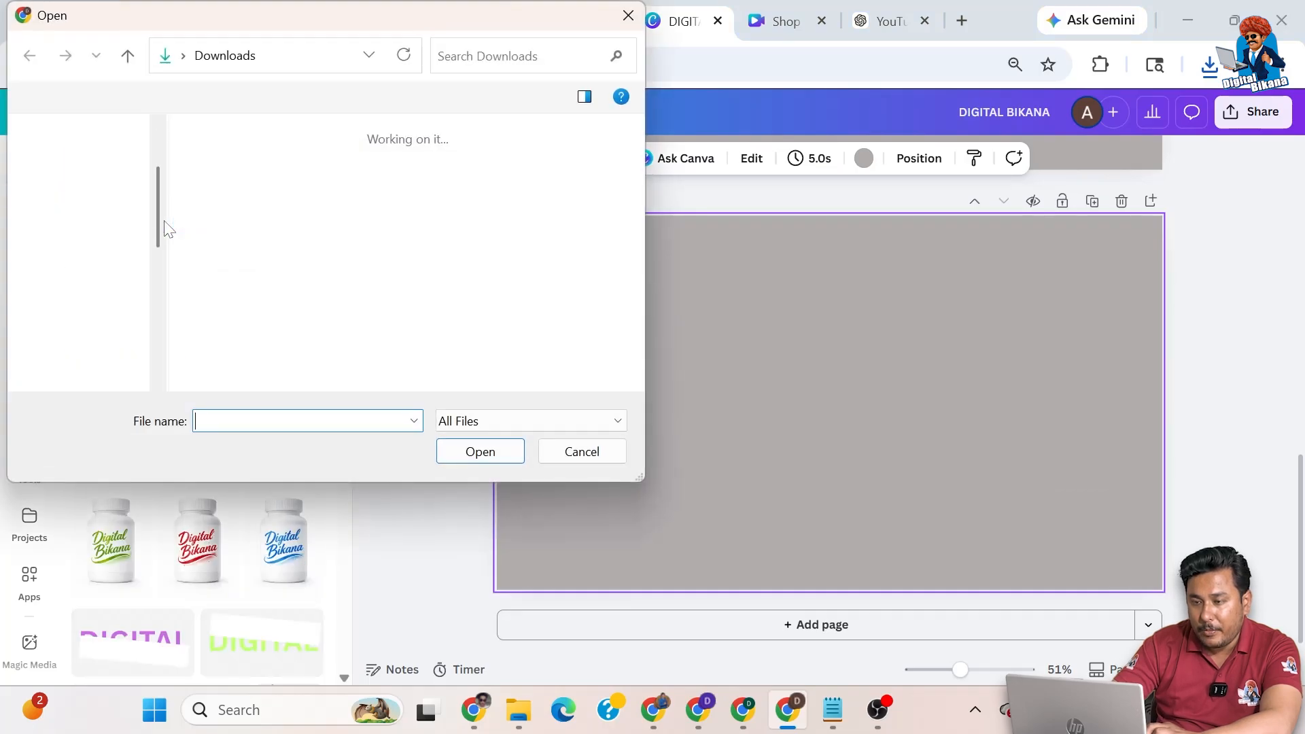
pyautogui.click(207, 190)
pyautogui.click(487, 452)
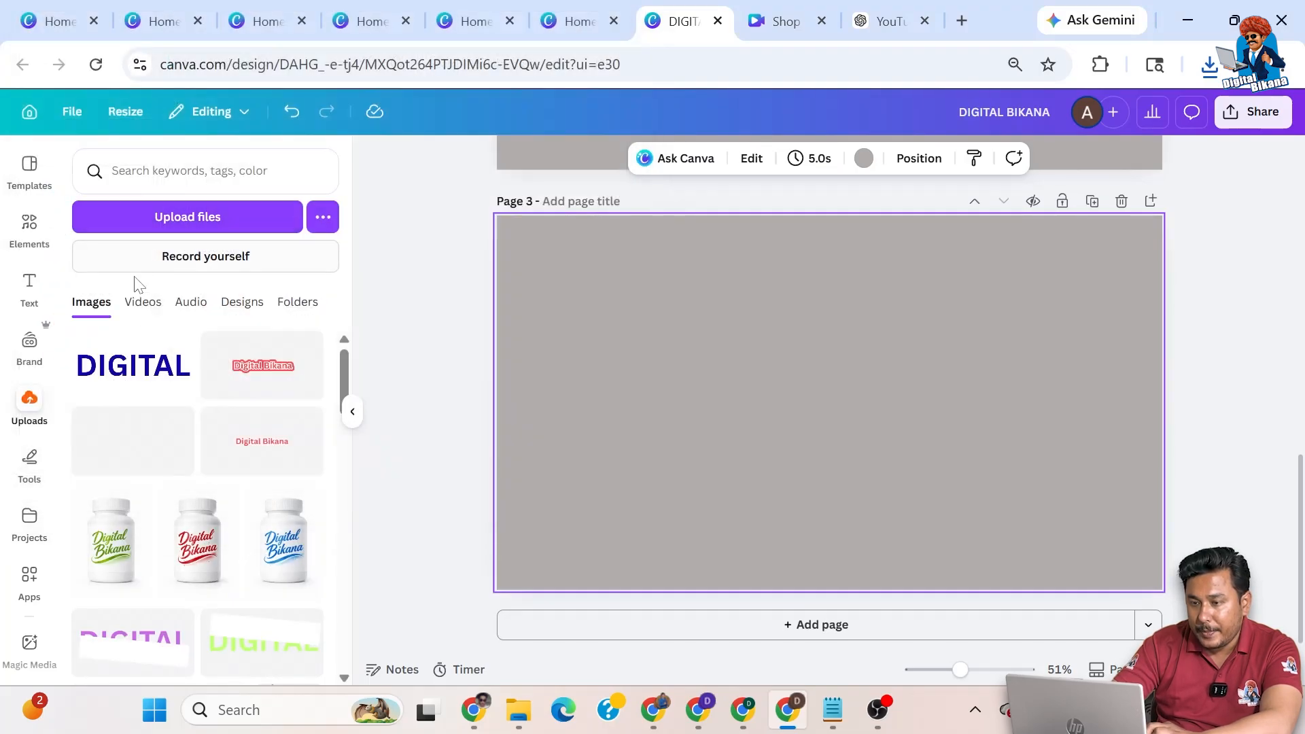
pyautogui.click(116, 371)
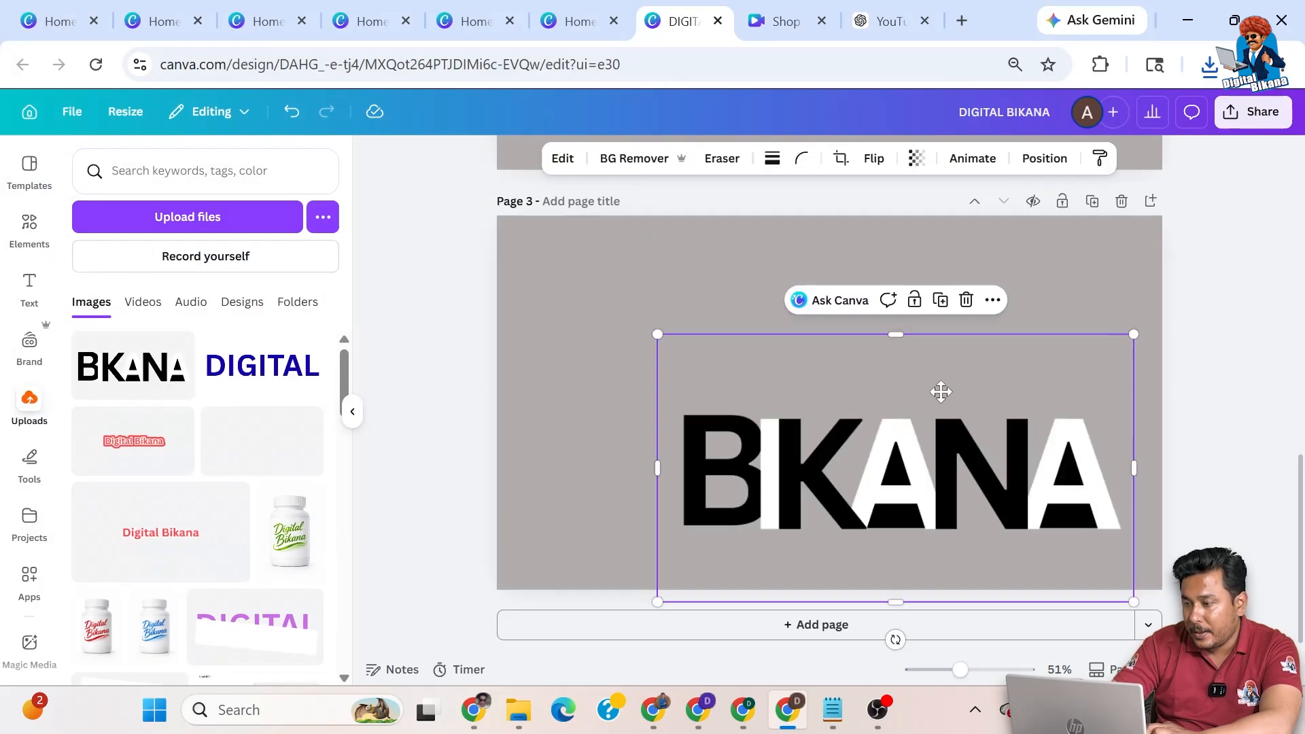
# Open the editing options of the BIKANA image on page 3 and apply background removal to it
pyautogui.click(564, 161)
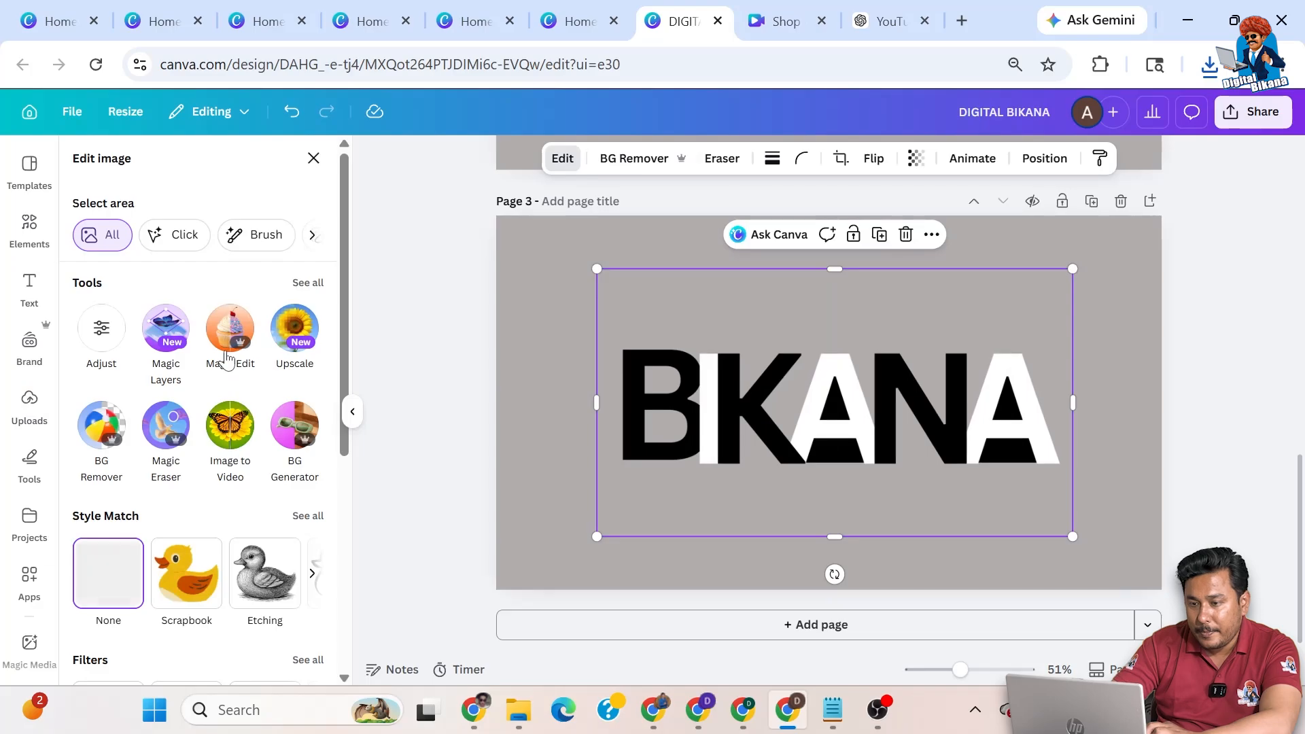
pyautogui.scroll(-5, 151, 500)
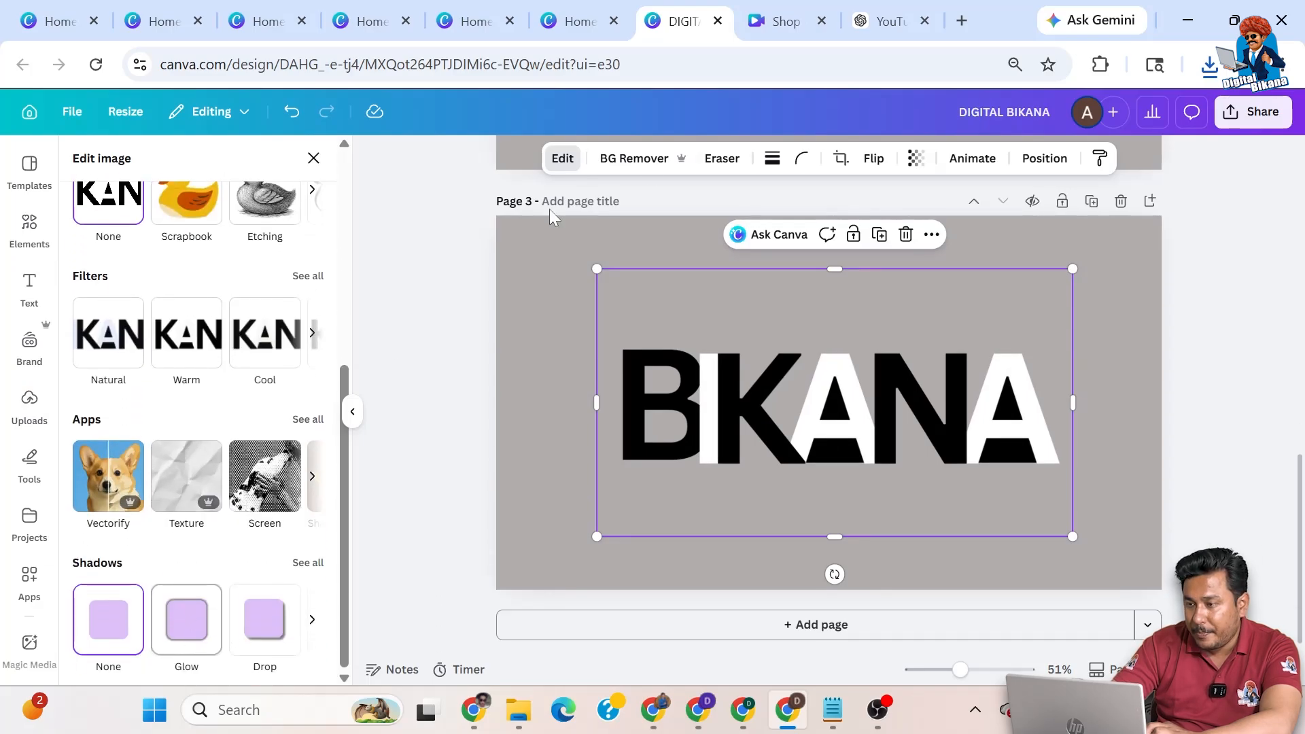
pyautogui.click(632, 160)
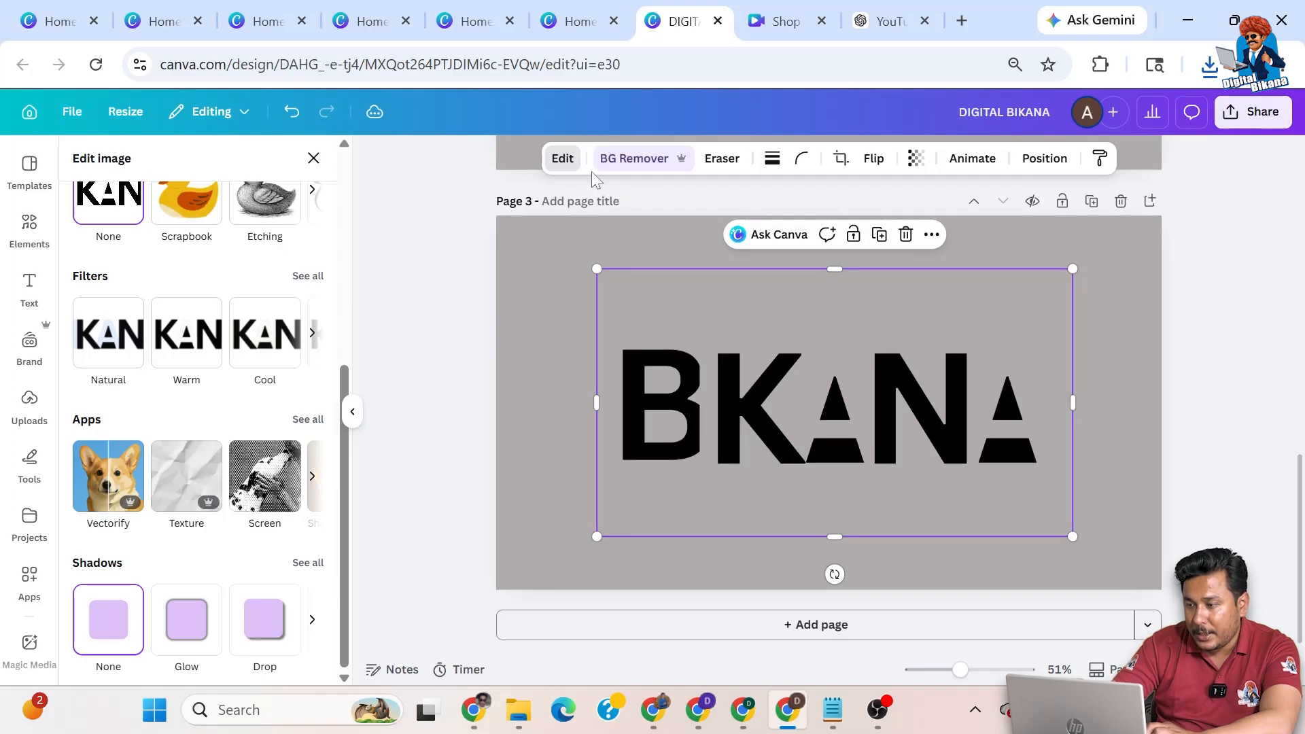
# Apply a Drop shadow to the BIKANA image with blur 22, angle 68, distance 43 and intensity 88
pyautogui.click(280, 621)
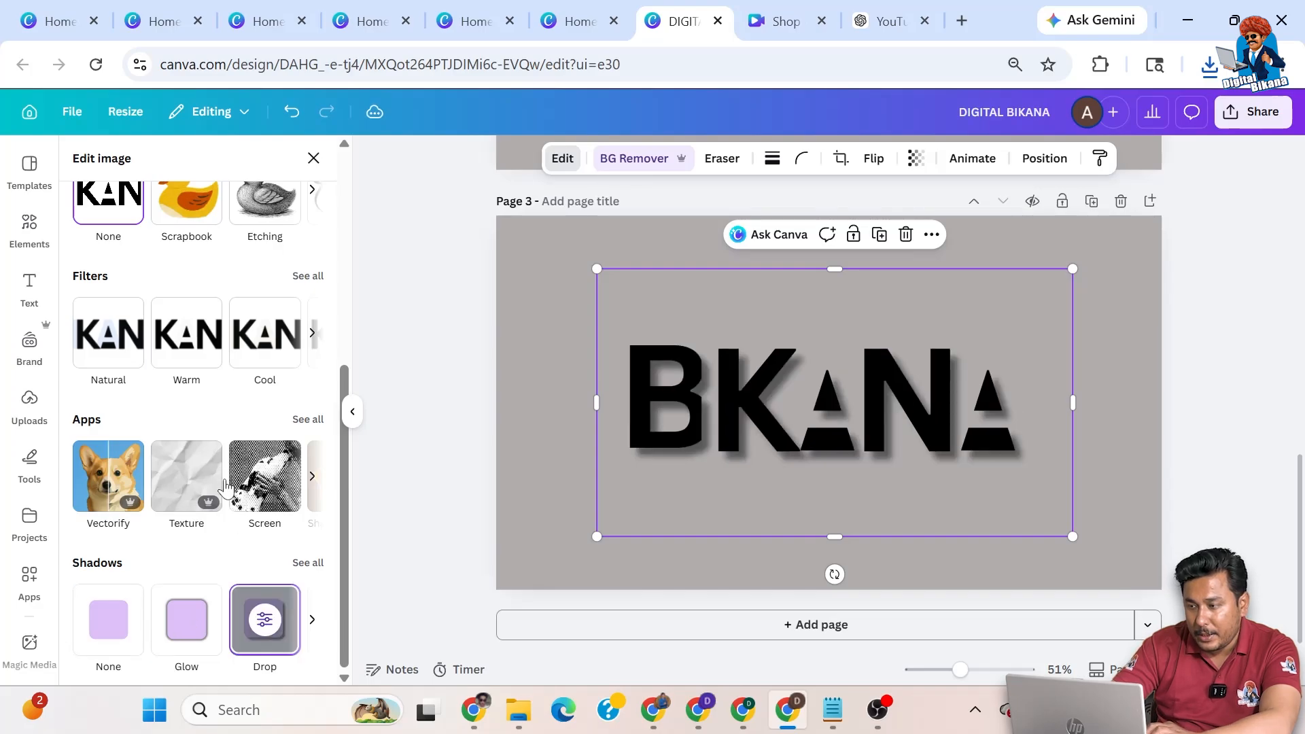
pyautogui.click(264, 619)
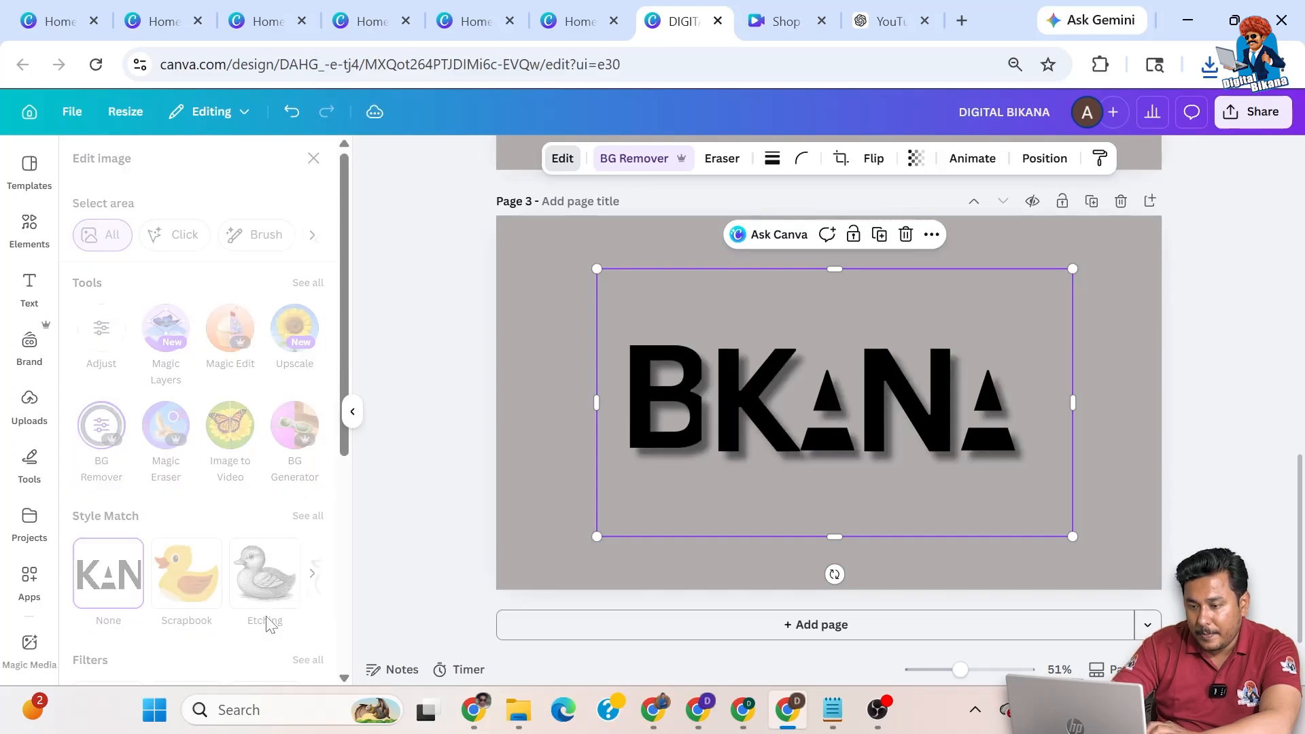
pyautogui.moveTo(202, 290); pyautogui.dragTo(221, 318)
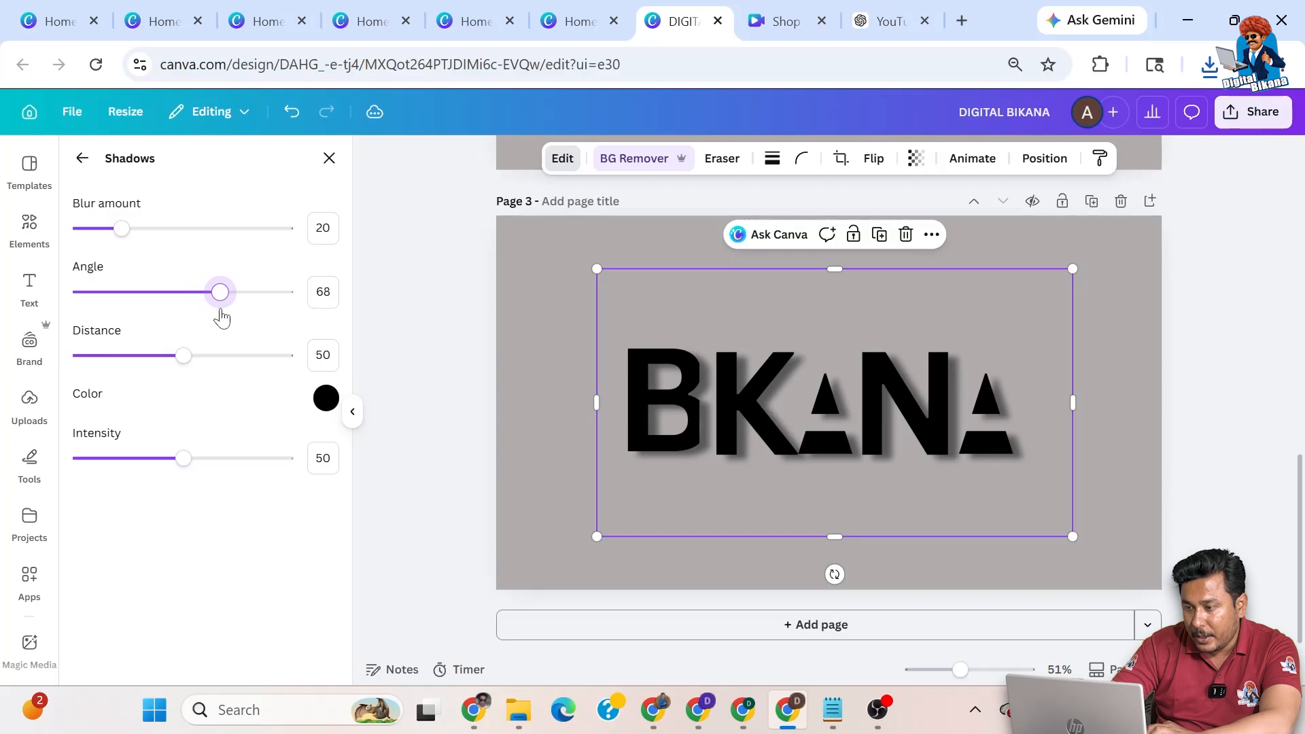
pyautogui.moveTo(121, 228)
pyautogui.mouseDown()
pyautogui.moveTo(163, 229)
pyautogui.moveTo(125, 229)
pyautogui.mouseUp()
pyautogui.moveTo(185, 361)
pyautogui.mouseDown()
pyautogui.moveTo(256, 369)
pyautogui.moveTo(167, 370)
pyautogui.mouseUp()
pyautogui.moveTo(184, 458); pyautogui.dragTo(262, 469)
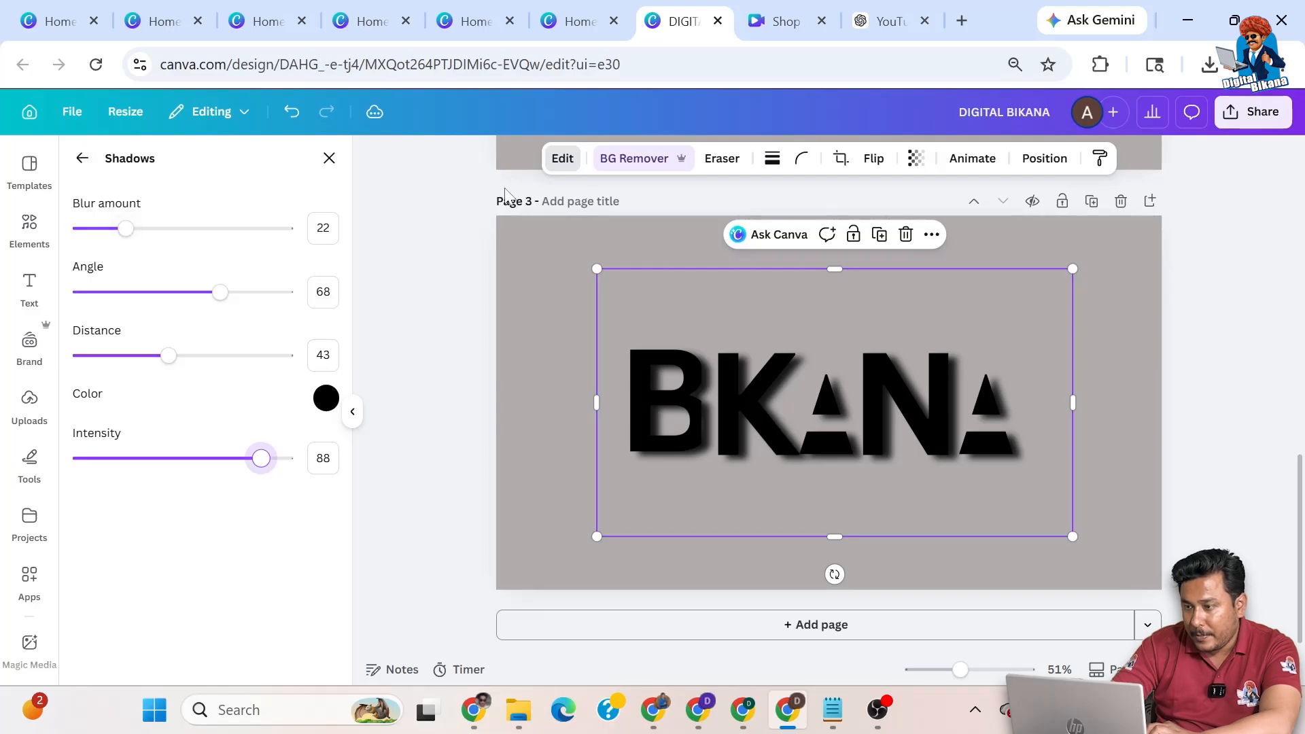
# Try to bring back the image's white letters using the background remover's Restore mode
pyautogui.click(611, 160)
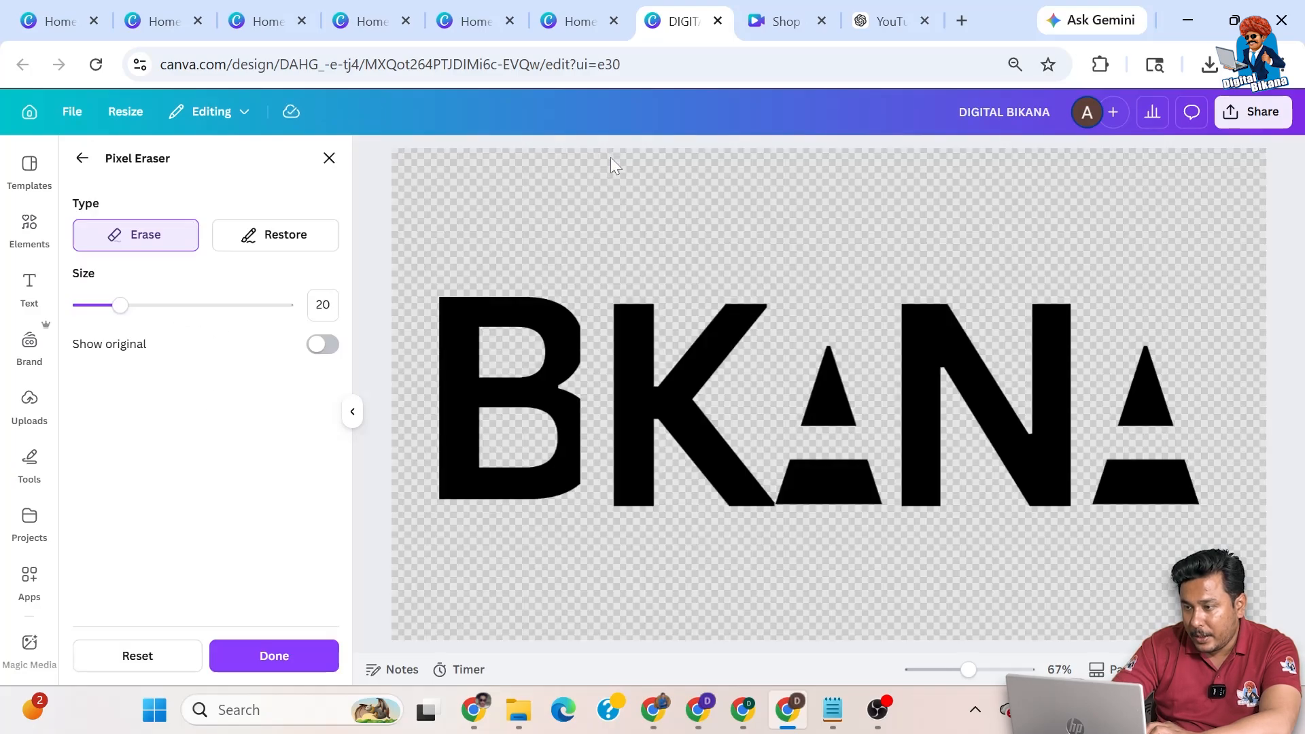
pyautogui.click(264, 237)
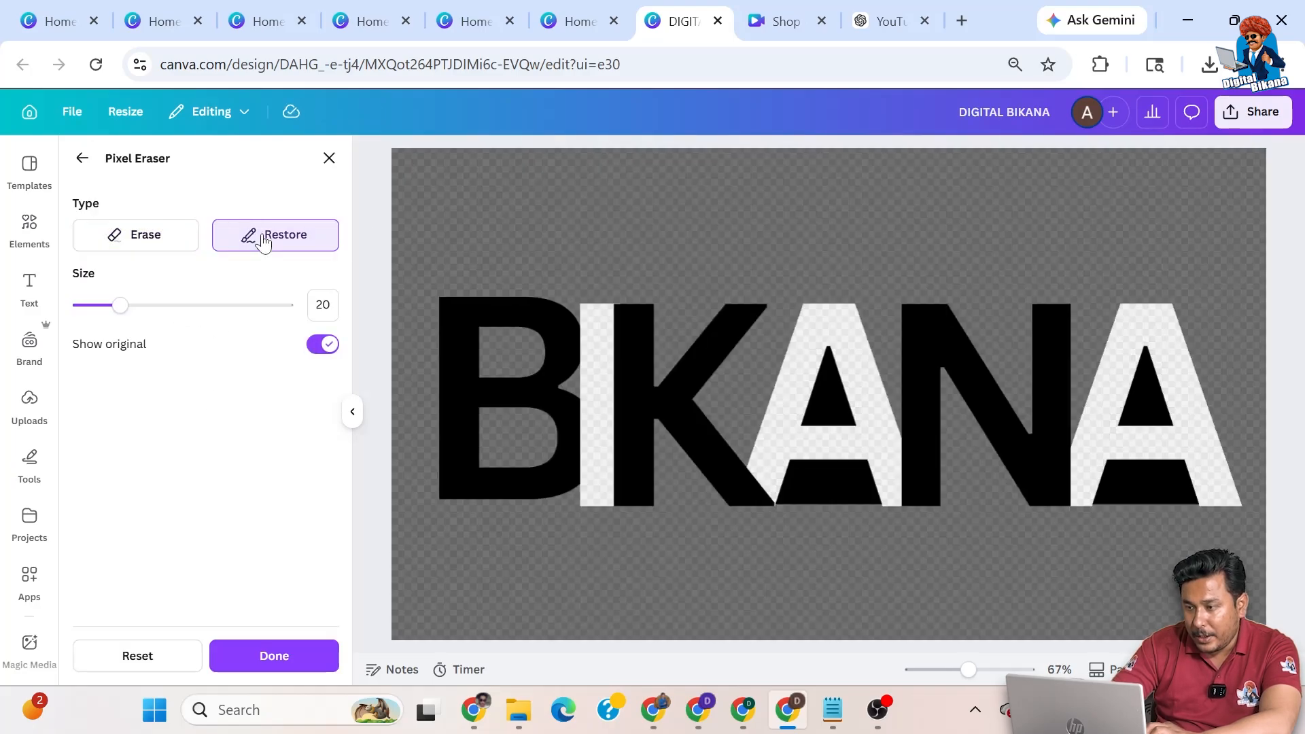
pyautogui.click(272, 657)
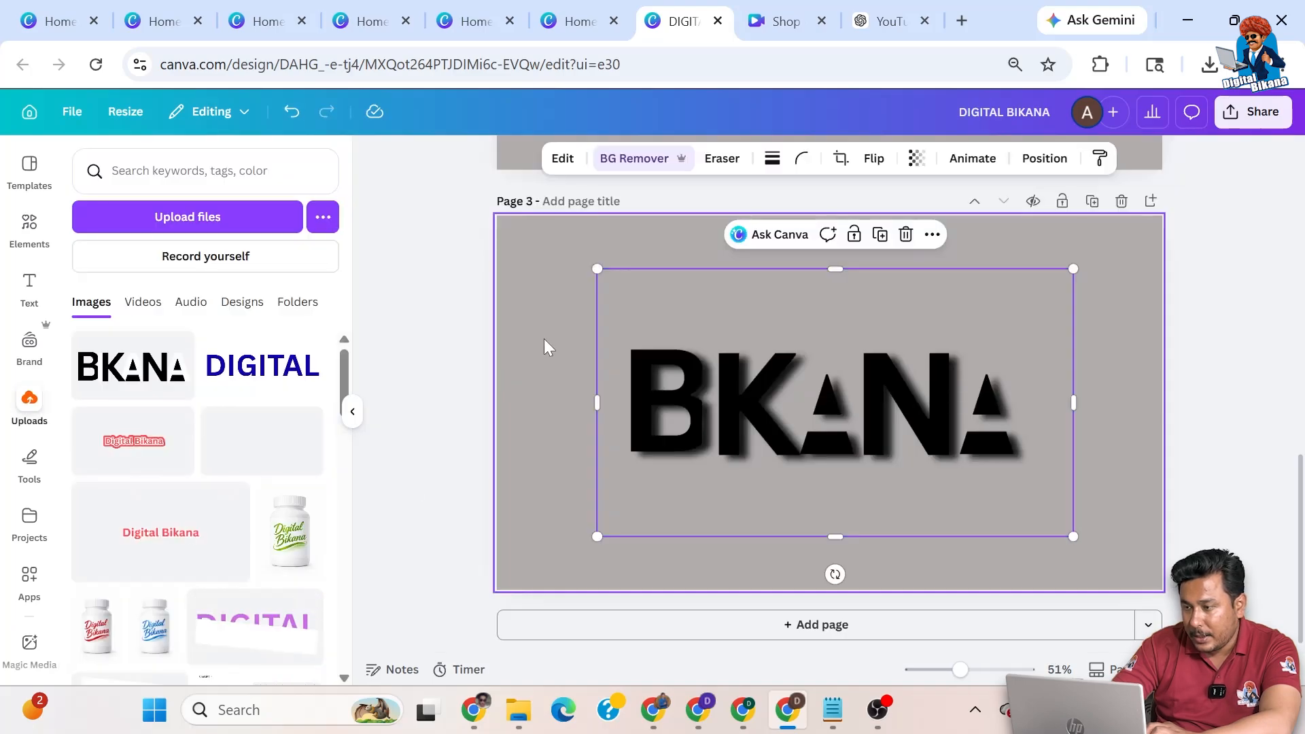
pyautogui.click(634, 155)
pyautogui.click(264, 244)
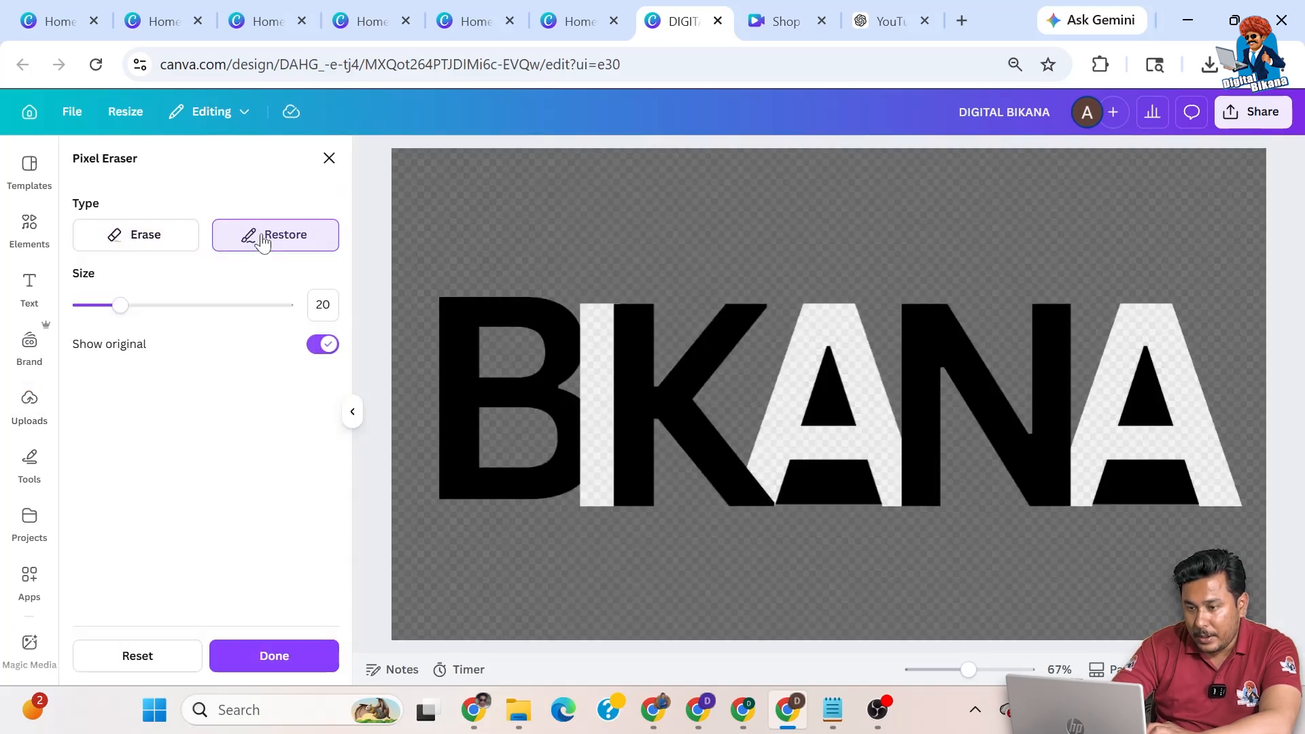
pyautogui.click(272, 657)
# Reset the background removal on the BIKANA image to bring back its white letters, then deselect the image
pyautogui.click(722, 157)
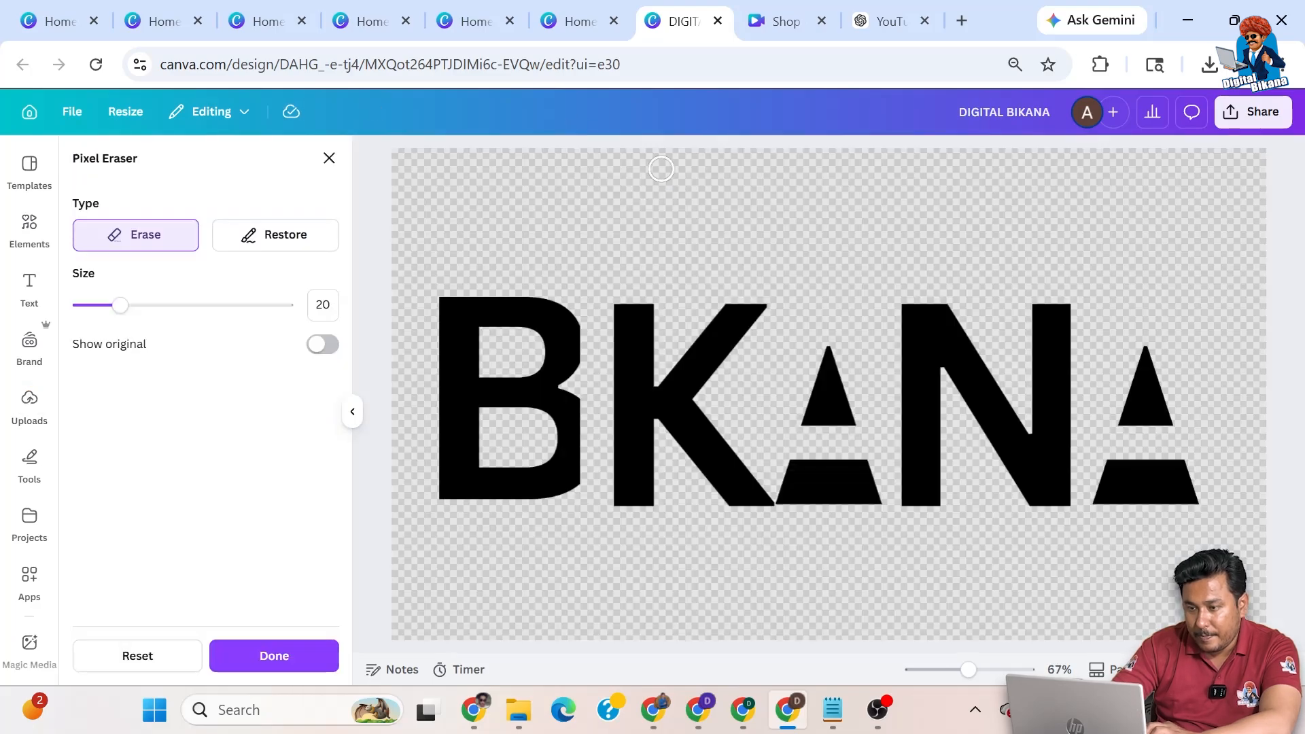
pyautogui.click(275, 234)
pyautogui.click(139, 656)
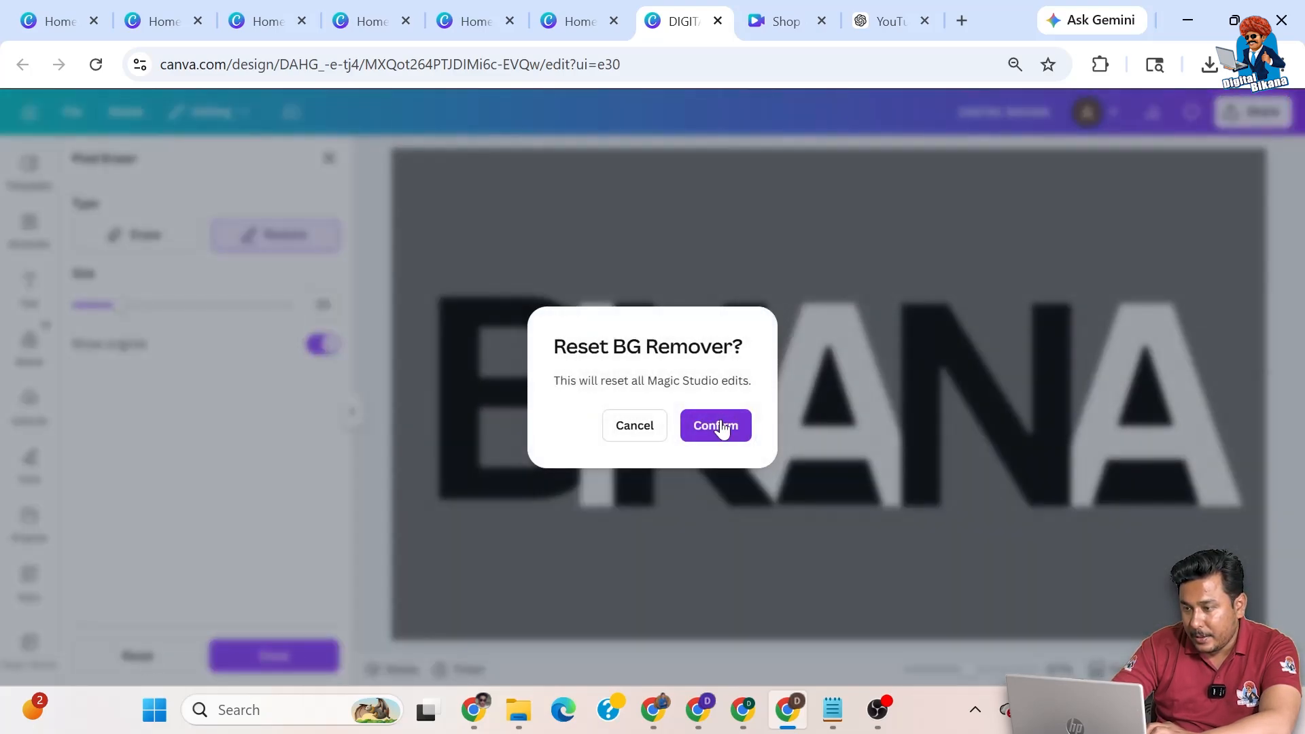
pyautogui.click(722, 428)
pyautogui.click(262, 664)
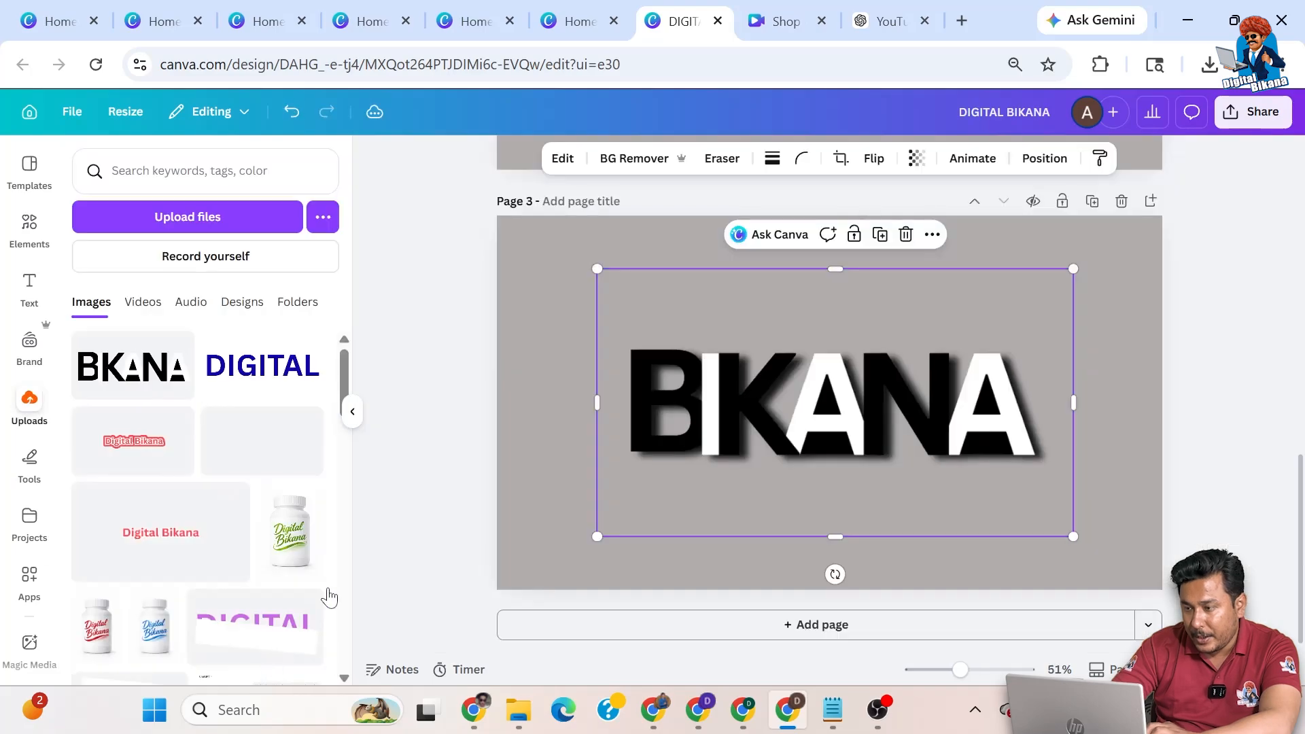
pyautogui.click(1158, 376)
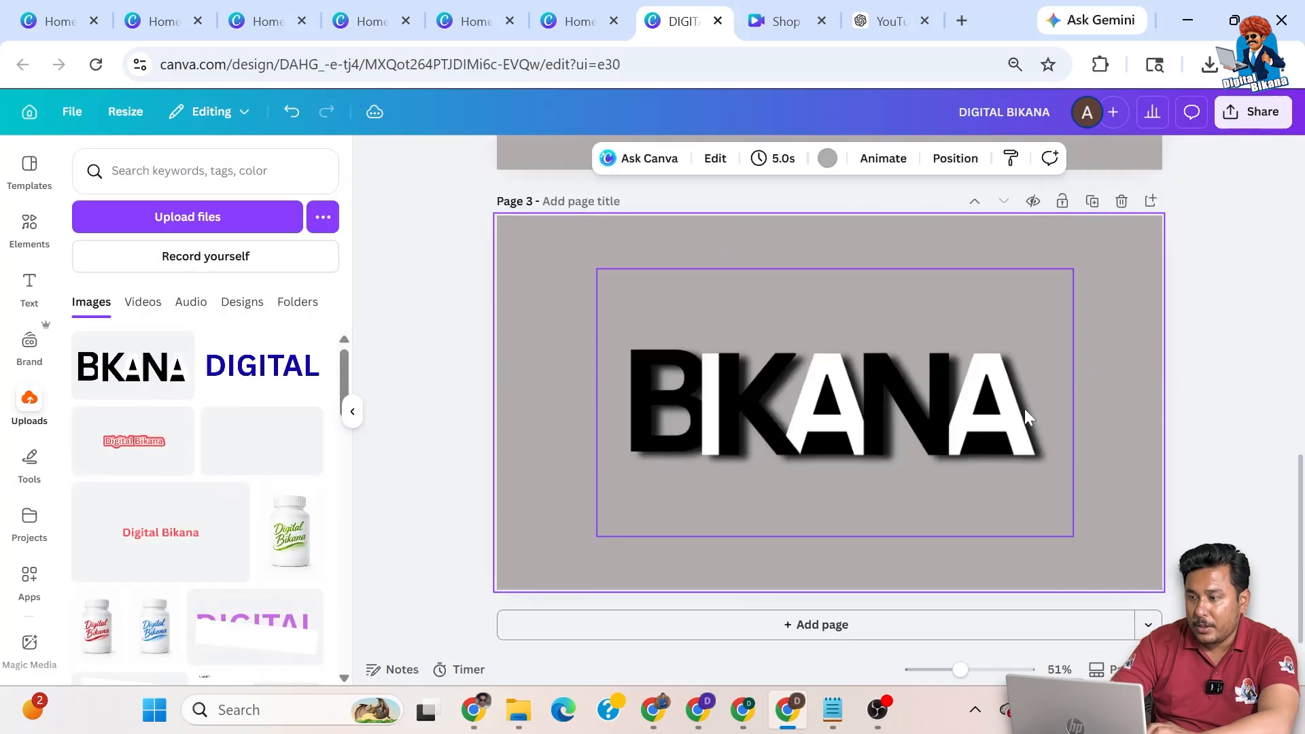